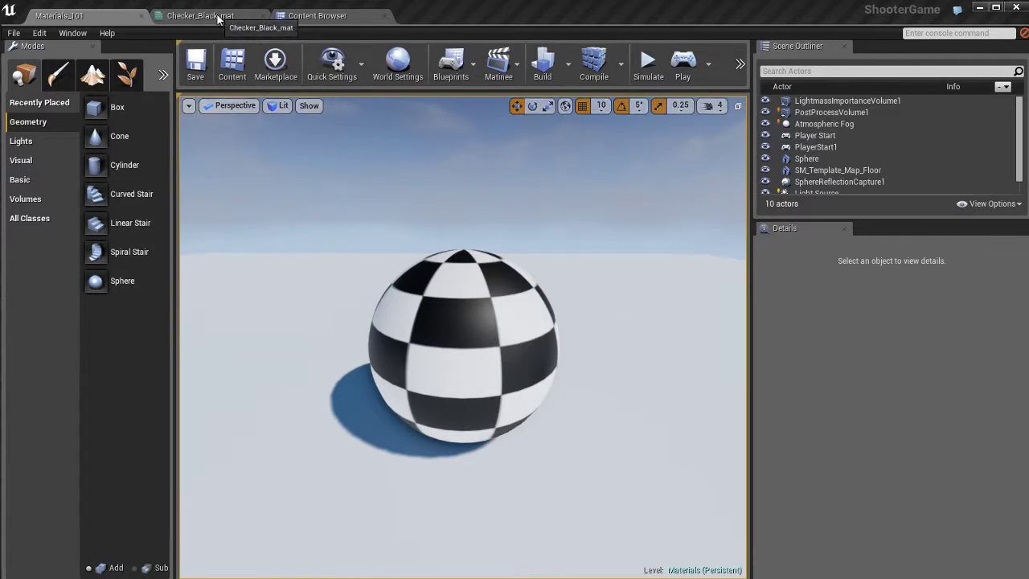
- Bring up the Checker_Black_mat material graph with its checker and normal textures
{"action": "left_click", "coordinate": [225, 16]}
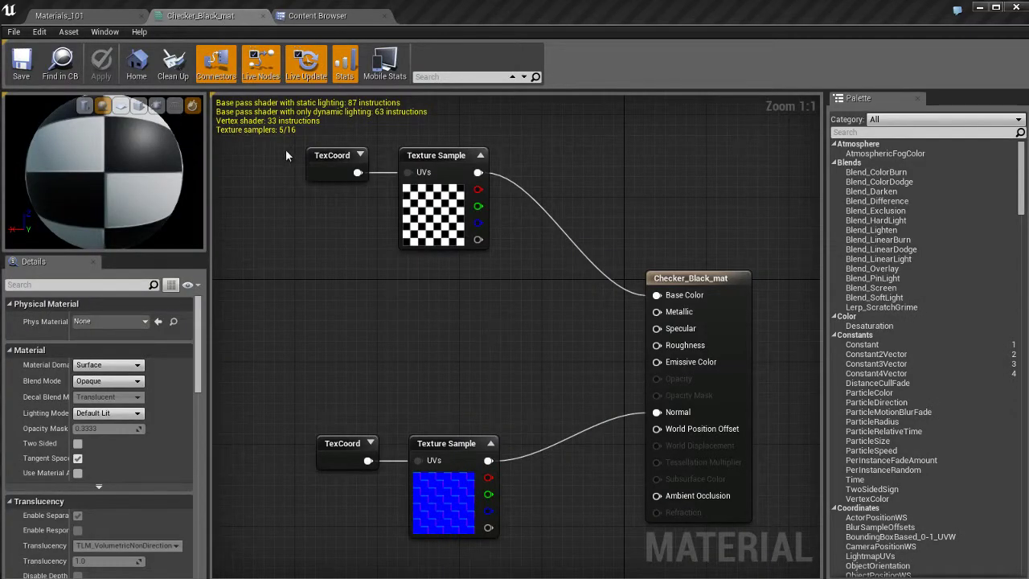
- Float the material editor as its own window at the top right, stretched to full height
{"action": "left_click_drag", "start_coordinate": [199, 20], "coordinate": [421, 134]}
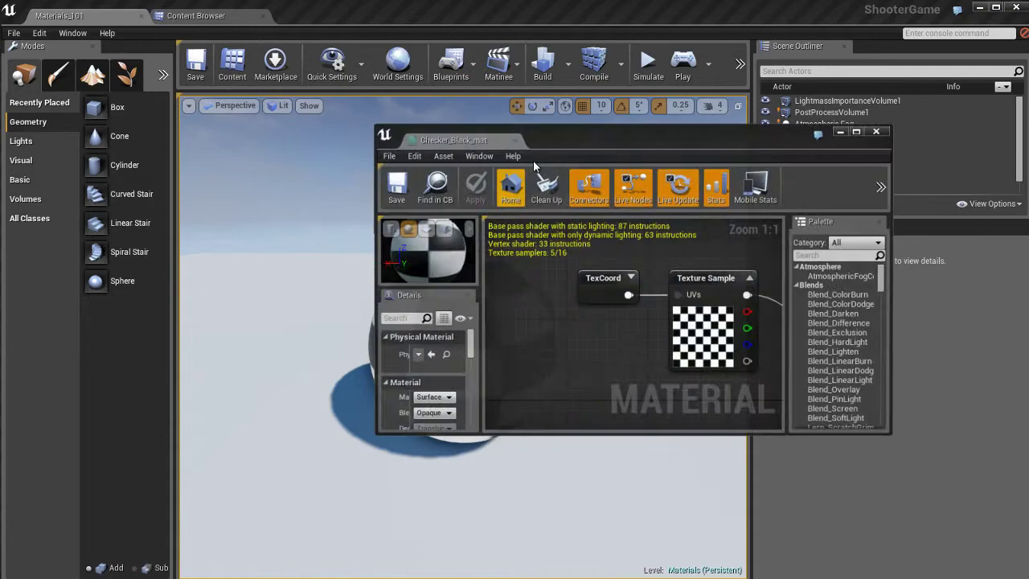
{"action": "left_click_drag", "start_coordinate": [599, 144], "coordinate": [690, 10]}
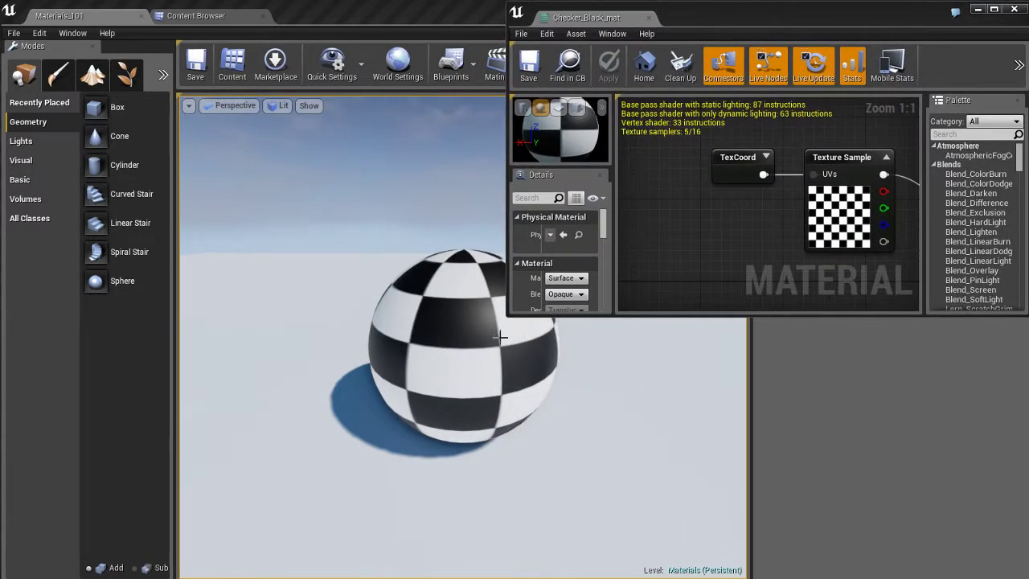
{"action": "left_click_drag", "start_coordinate": [505, 318], "coordinate": [583, 576]}
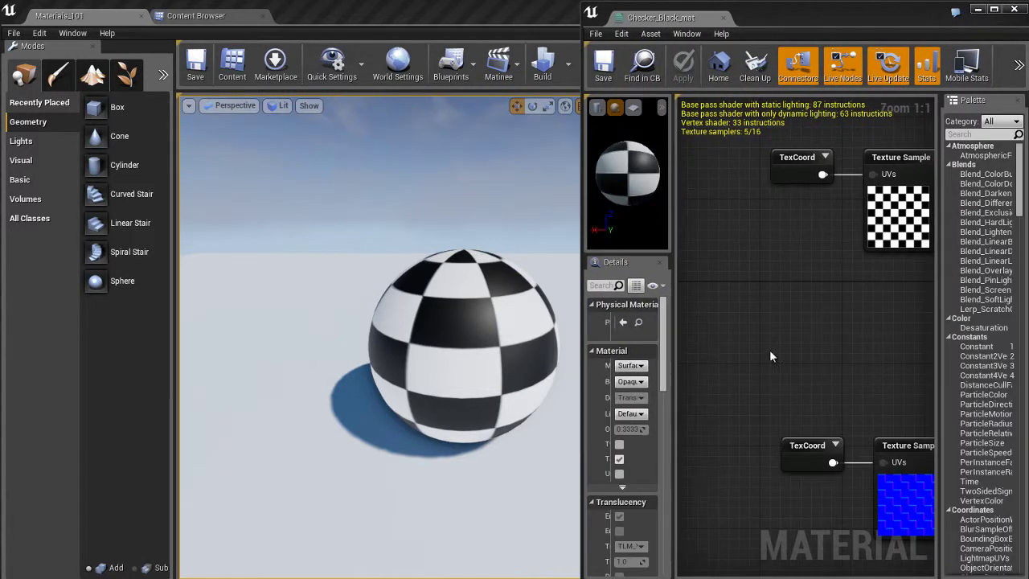
{"action": "scroll", "coordinate": [833, 322], "scroll_direction": "down", "scroll_amount": 3}
{"action": "scroll", "coordinate": [802, 367], "scroll_direction": "up", "scroll_amount": 2}
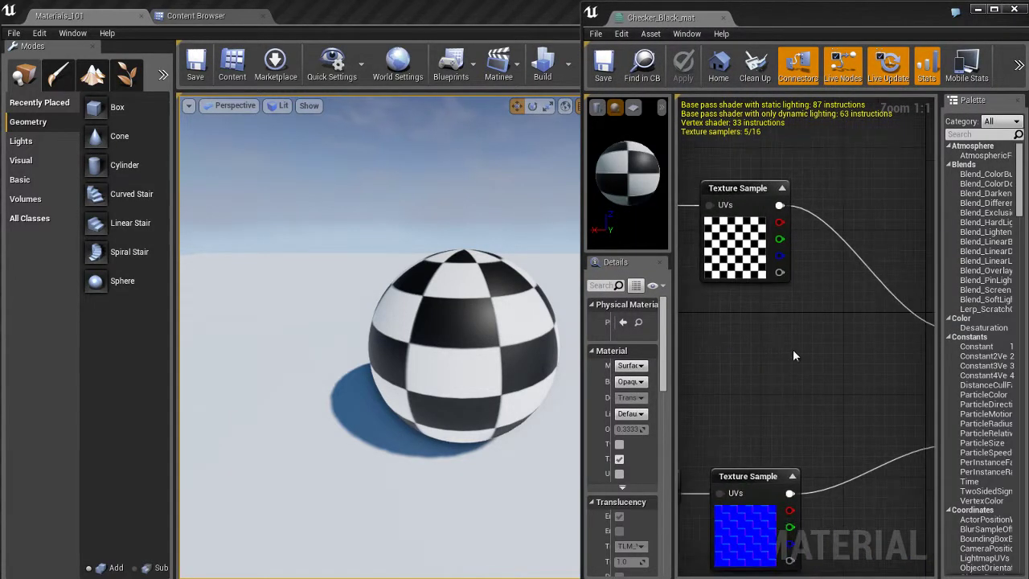
{"action": "scroll", "coordinate": [793, 353], "scroll_direction": "down", "scroll_amount": 4}
{"action": "scroll", "coordinate": [793, 353], "scroll_direction": "up", "scroll_amount": 2}
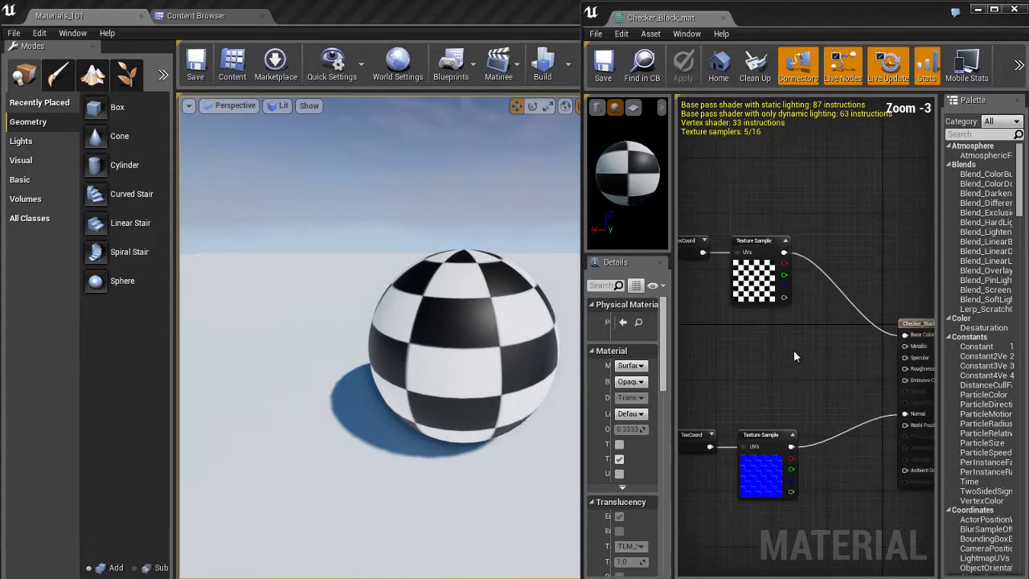
- Widen the editor window leftward and reframe the node graph and level sphere
{"action": "right_click_drag", "start_coordinate": [793, 357], "coordinate": [801, 361]}
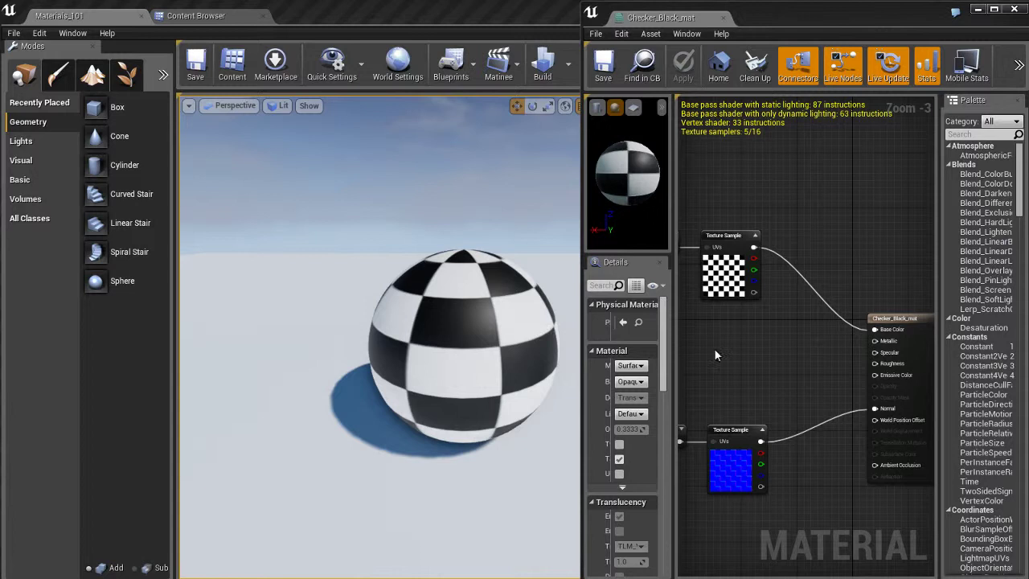
{"action": "right_click_drag", "start_coordinate": [526, 356], "coordinate": [553, 351]}
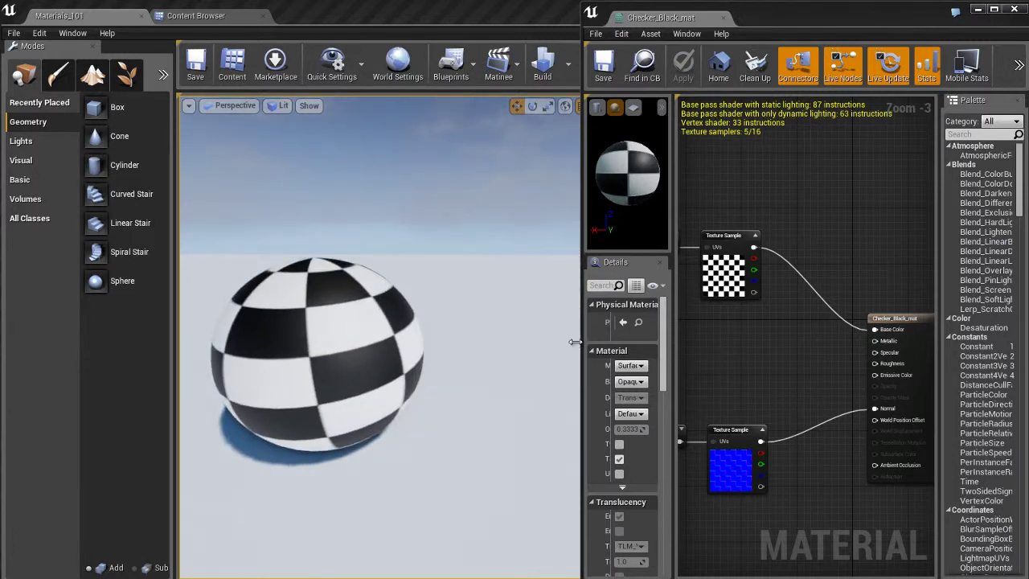
{"action": "left_click_drag", "start_coordinate": [579, 344], "coordinate": [436, 344]}
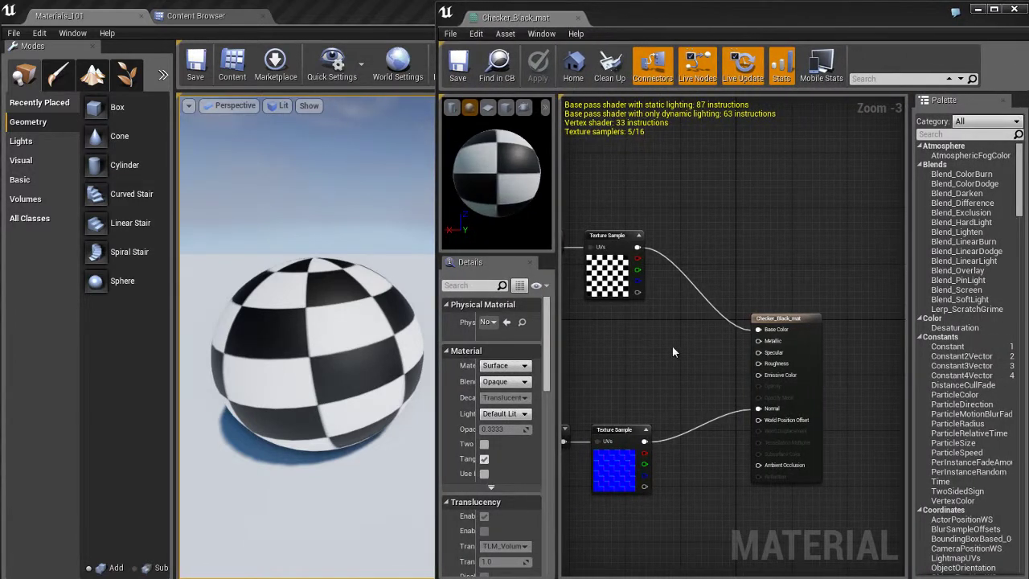
{"action": "right_click_drag", "start_coordinate": [674, 352], "coordinate": [707, 333]}
{"action": "scroll", "coordinate": [704, 333], "scroll_direction": "up", "scroll_amount": 1}
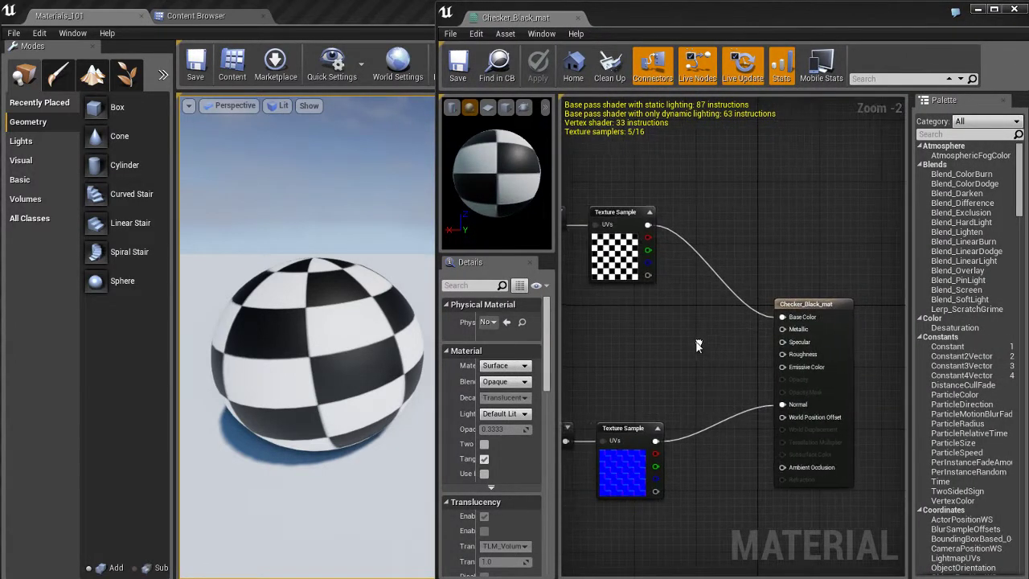
{"action": "right_click_drag", "start_coordinate": [649, 349], "coordinate": [668, 359]}
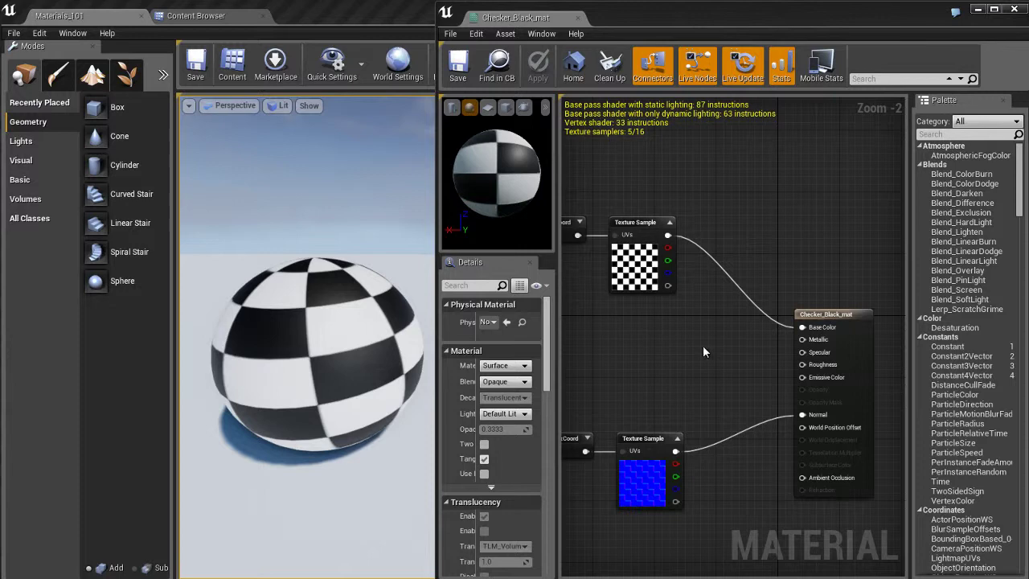
{"action": "right_click_drag", "start_coordinate": [703, 345], "coordinate": [658, 310]}
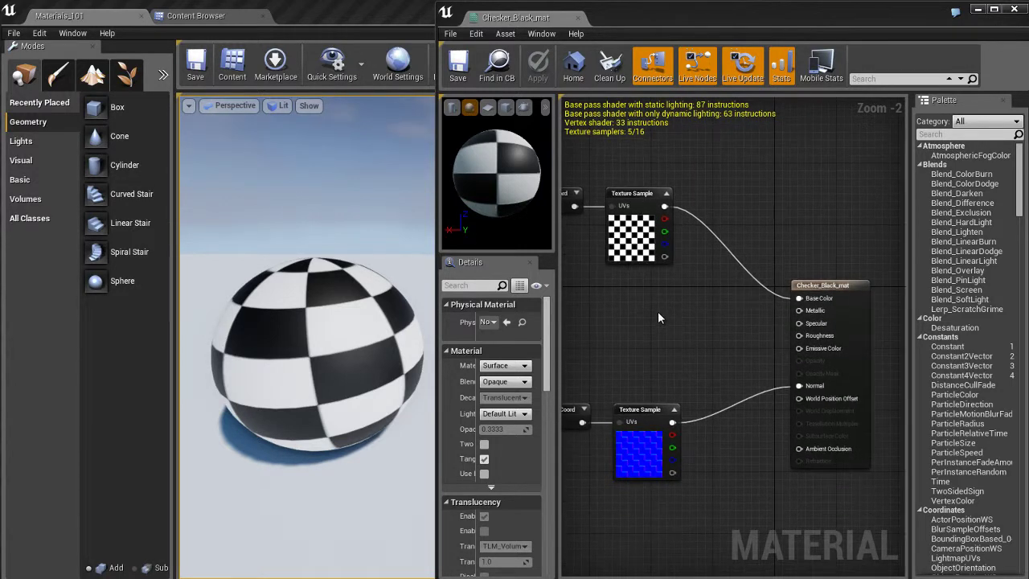
- Add a Constant of value 1 beside the output node and apply the material
{"action": "left_click", "coordinate": [660, 315]}
{"action": "left_click_drag", "start_coordinate": [694, 327], "coordinate": [811, 312]}
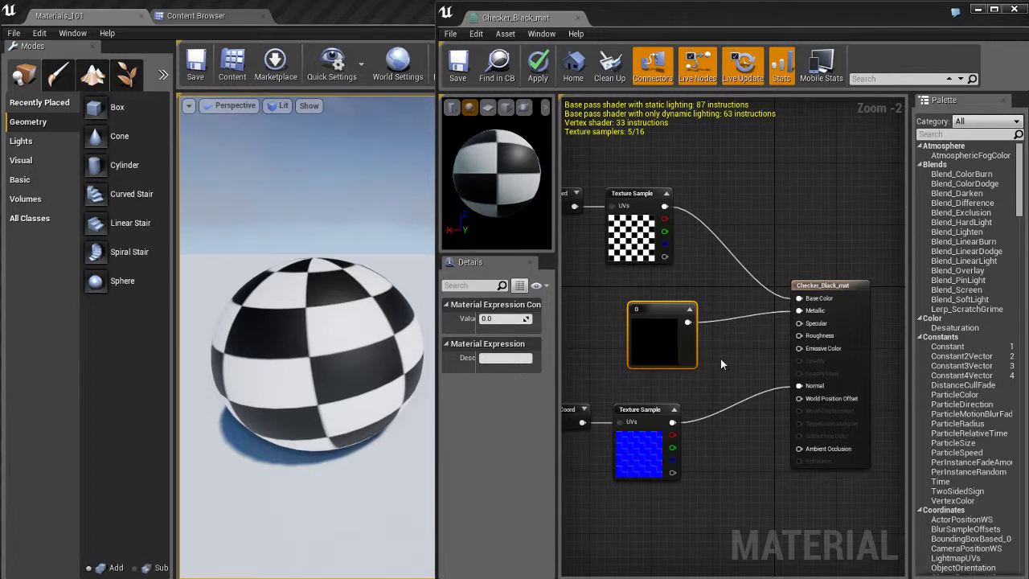
{"action": "left_click", "coordinate": [502, 319]}
{"action": "type", "text": "1"}
{"action": "key", "text": "Return"}
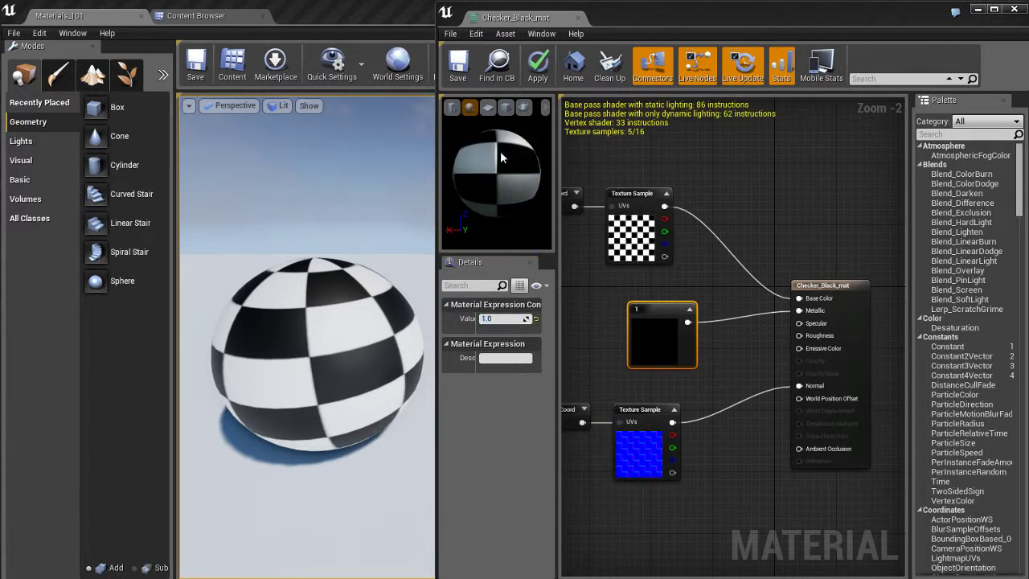
{"action": "left_click", "coordinate": [537, 71]}
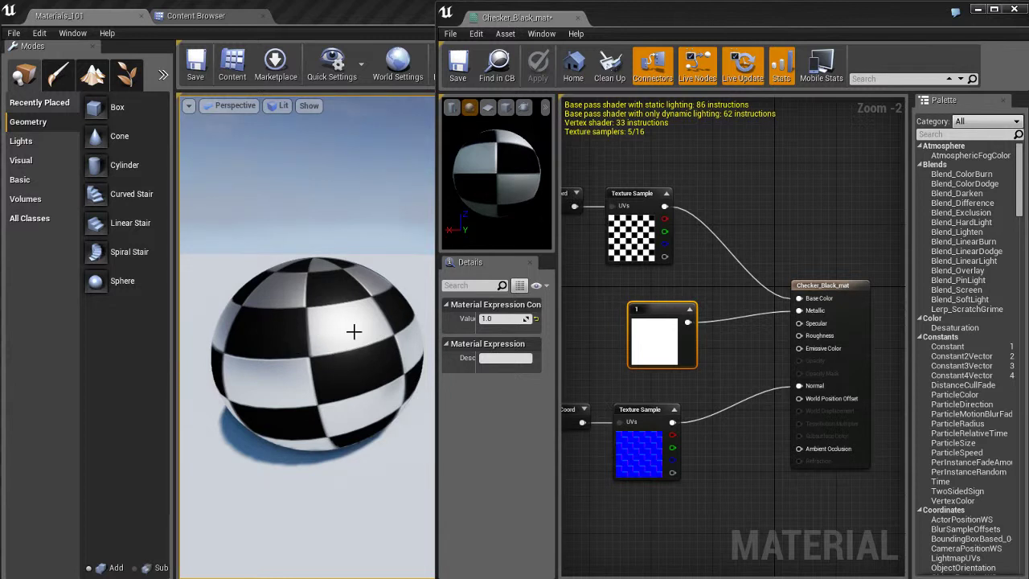
{"action": "left_click", "coordinate": [643, 279]}
{"action": "left_click", "coordinate": [670, 333]}
- Delete the Constant node feeding Metallic
{"action": "key", "text": "Delete"}
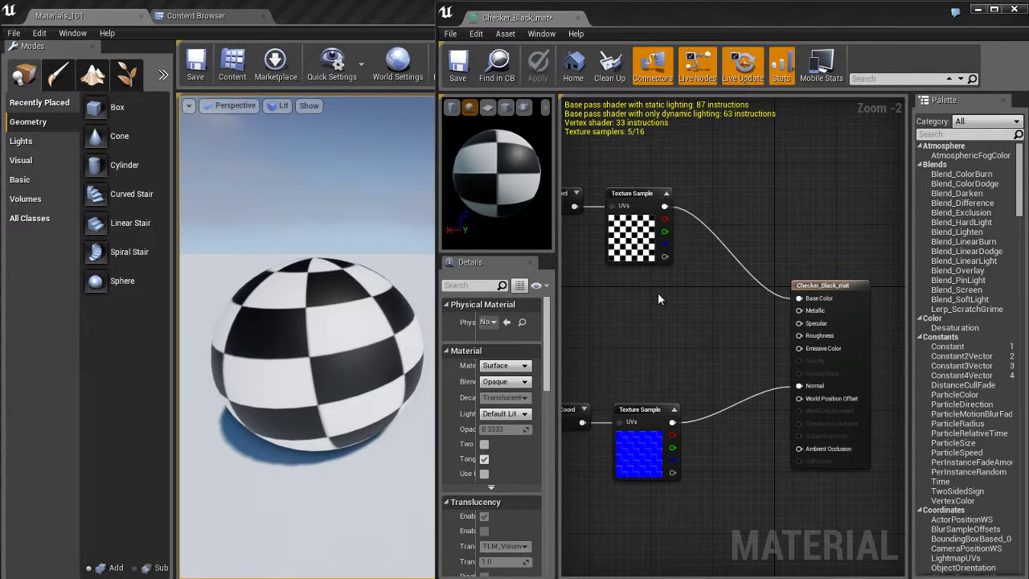
- Add a comment box to the graph, then delete it
{"action": "key", "text": "c"}
{"action": "left_click", "coordinate": [682, 299]}
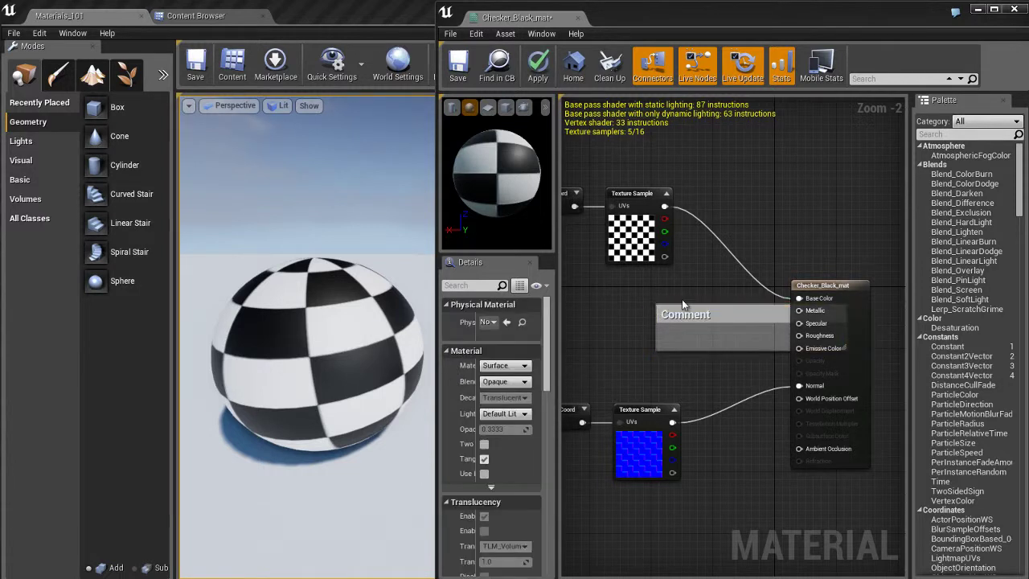
{"action": "left_click", "coordinate": [658, 308]}
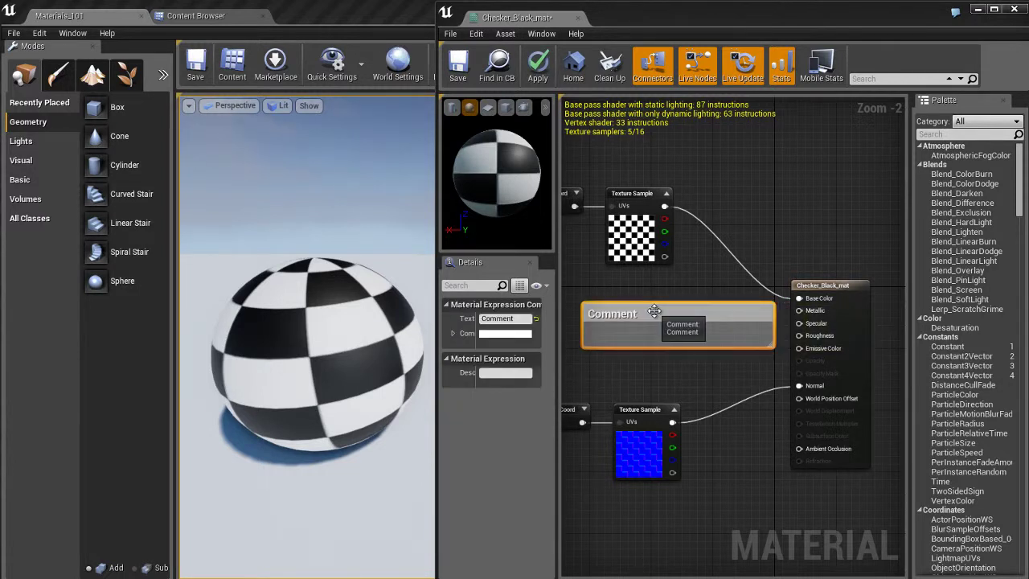
{"action": "key", "text": "Delete"}
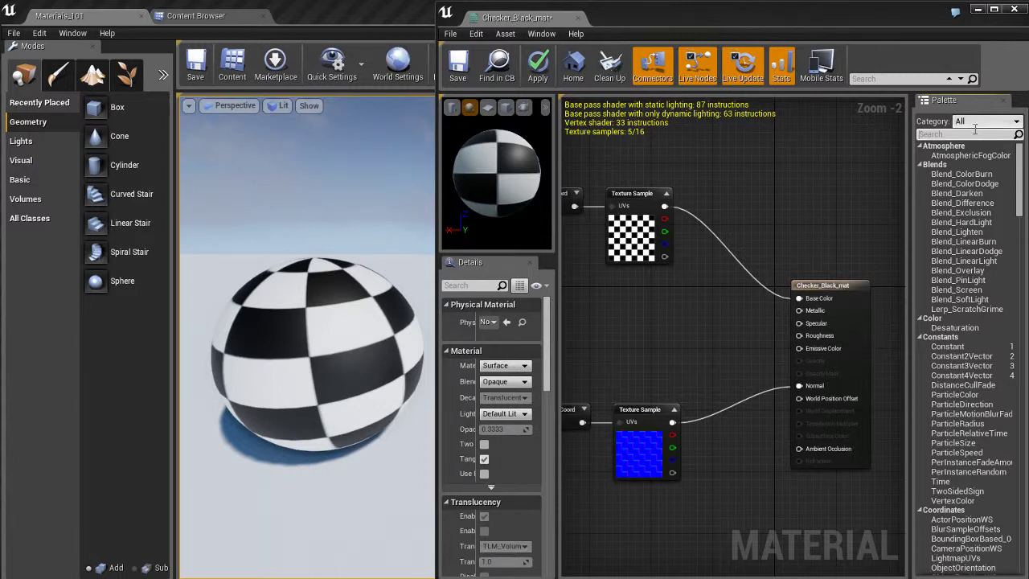
- Drag a Constant from the Palette search into the graph and convert it to a parameter
{"action": "type", "text": "constan"}
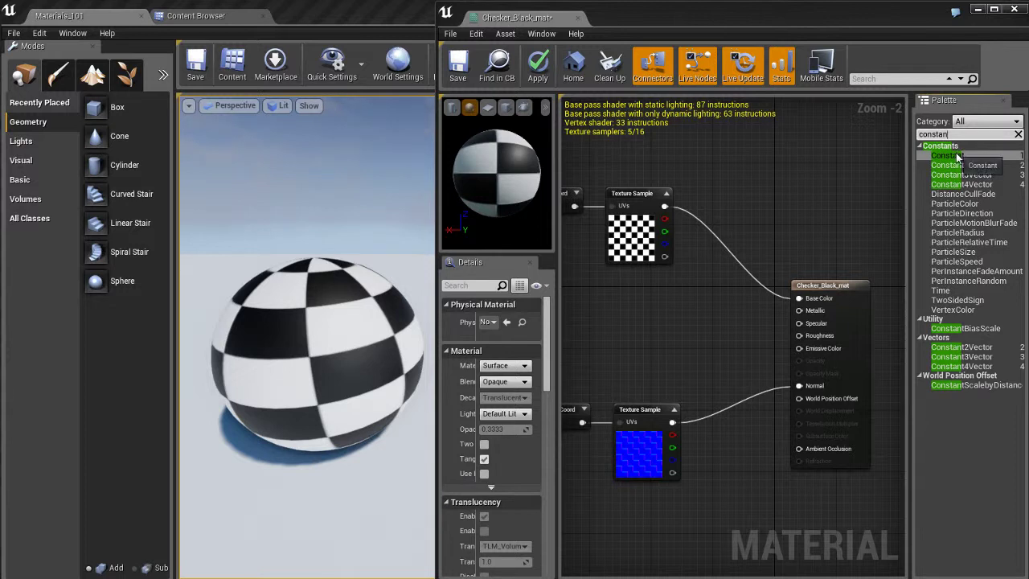
{"action": "left_click_drag", "start_coordinate": [957, 159], "coordinate": [656, 321]}
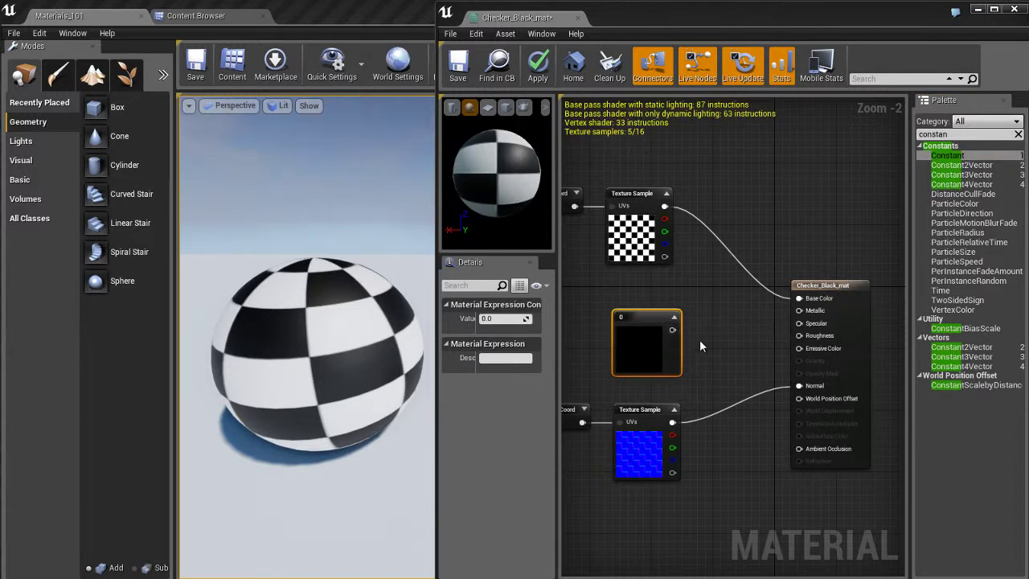
{"action": "right_click", "coordinate": [644, 317]}
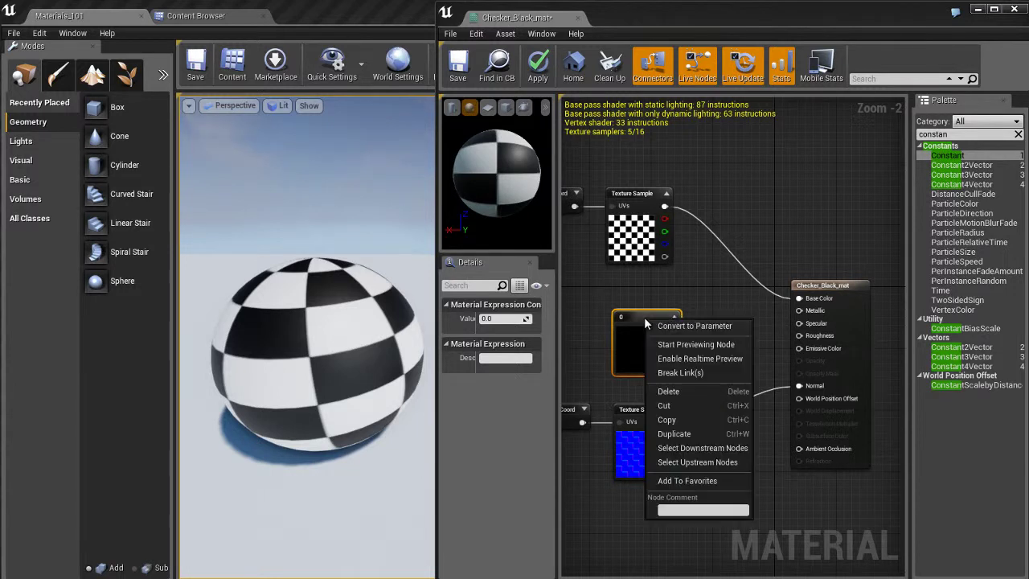
{"action": "left_click", "coordinate": [715, 326]}
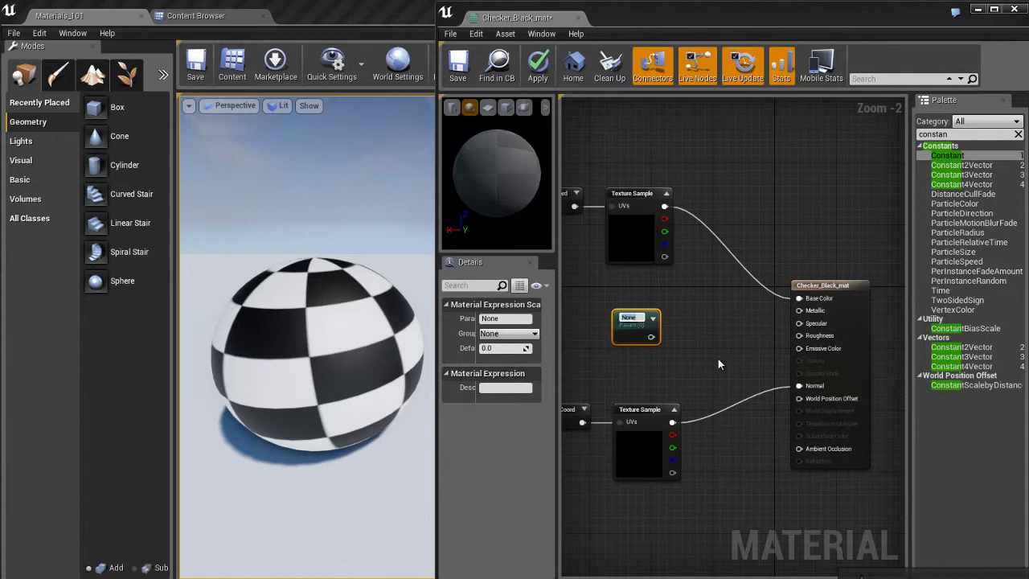
{"action": "scroll", "coordinate": [643, 366], "scroll_direction": "up", "scroll_amount": 2}
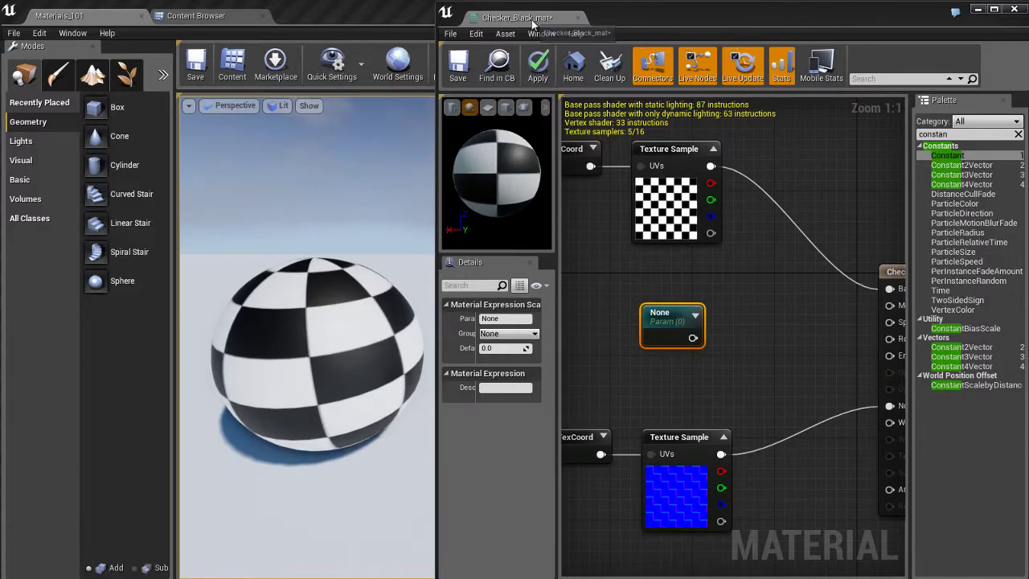
- Dock the editor, wire the parameter into Metallic, and name it 'Metalic Control'
{"action": "left_click_drag", "start_coordinate": [539, 23], "coordinate": [366, 23]}
{"action": "right_click_drag", "start_coordinate": [487, 266], "coordinate": [528, 278]}
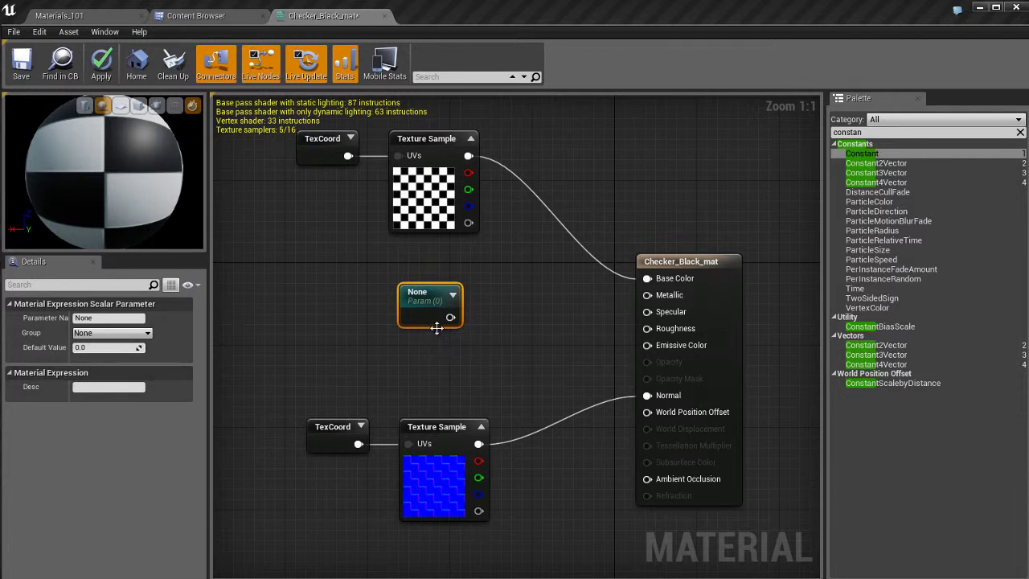
{"action": "left_click_drag", "start_coordinate": [450, 316], "coordinate": [669, 295]}
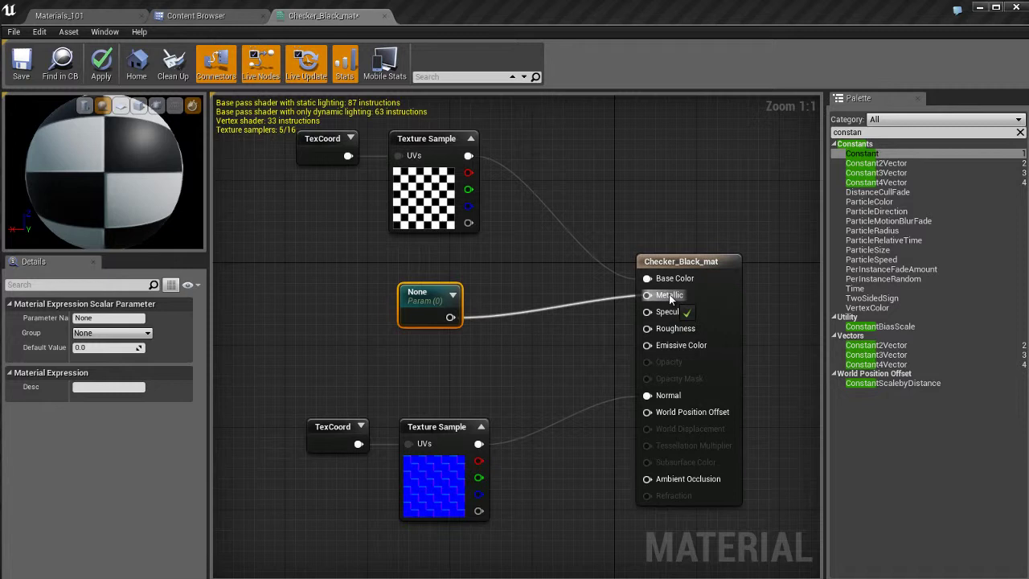
{"action": "left_click", "coordinate": [109, 317]}
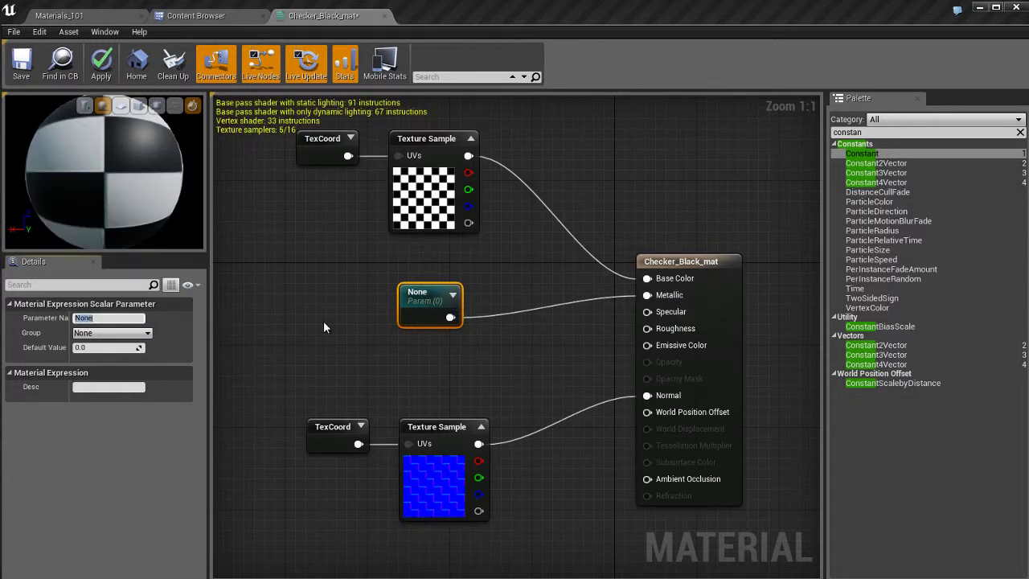
{"action": "type", "text": "Met"}
{"action": "type", "text": "al"}
{"action": "type", "text": "lic"}
{"action": "type", "text": " Control"}
{"action": "key", "text": "Return"}
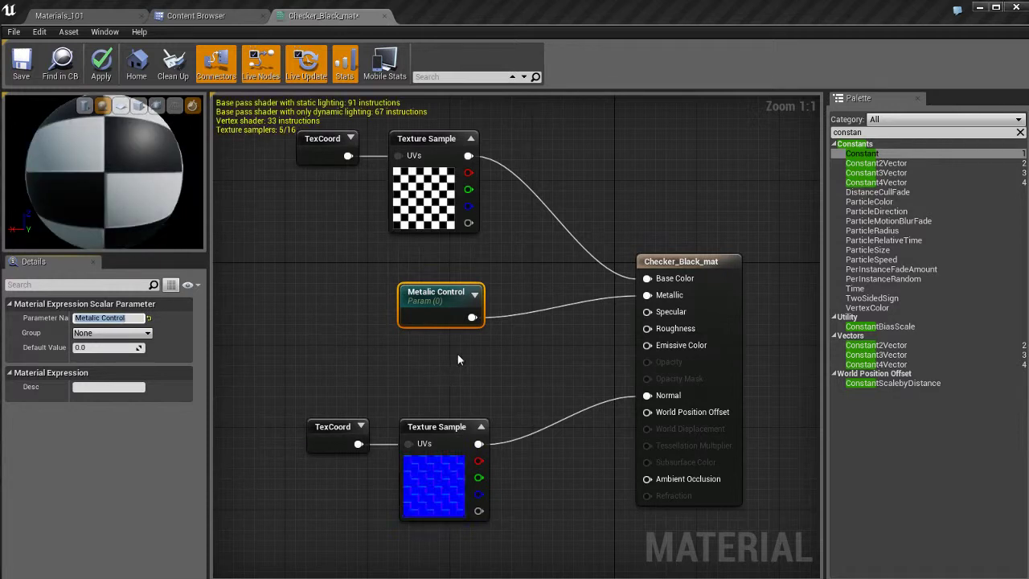
- Set the Metalic Control default value to 1 and tidy the node's position
{"action": "left_click", "coordinate": [458, 354]}
{"action": "left_click", "coordinate": [434, 314]}
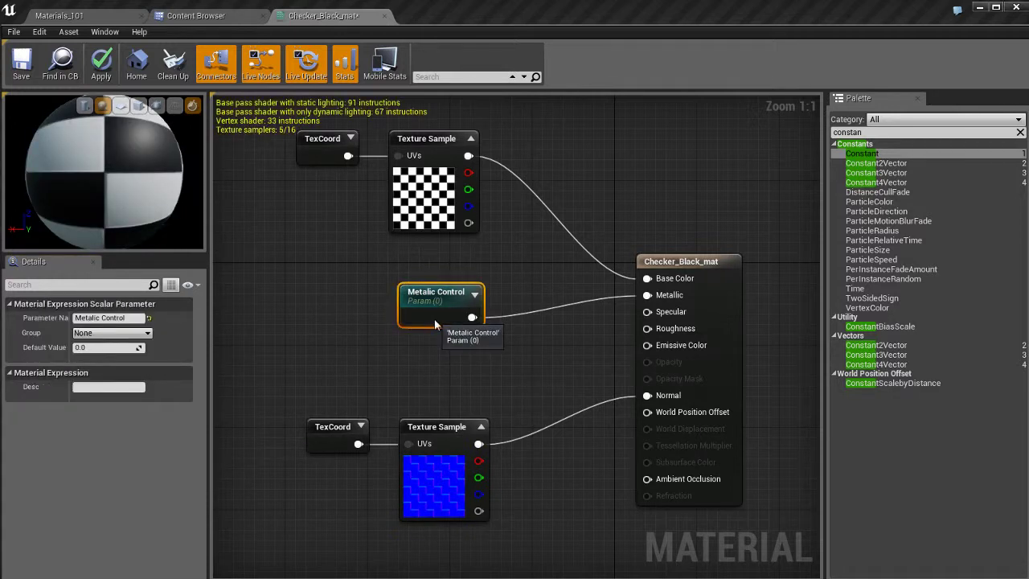
{"action": "left_click_drag", "start_coordinate": [434, 324], "coordinate": [424, 324]}
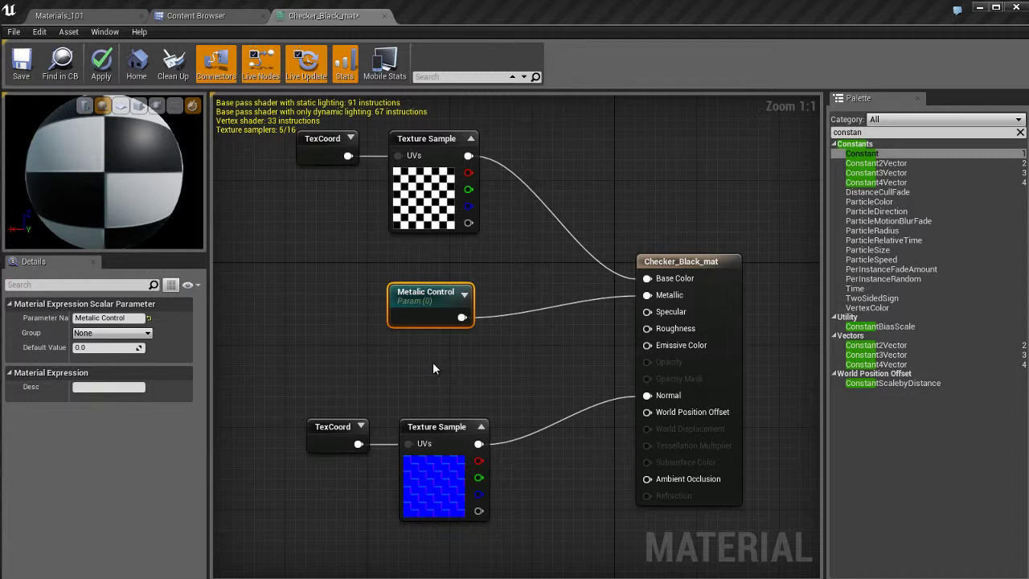
{"action": "left_click", "coordinate": [121, 348]}
{"action": "type", "text": "1"}
{"action": "key", "text": "Return"}
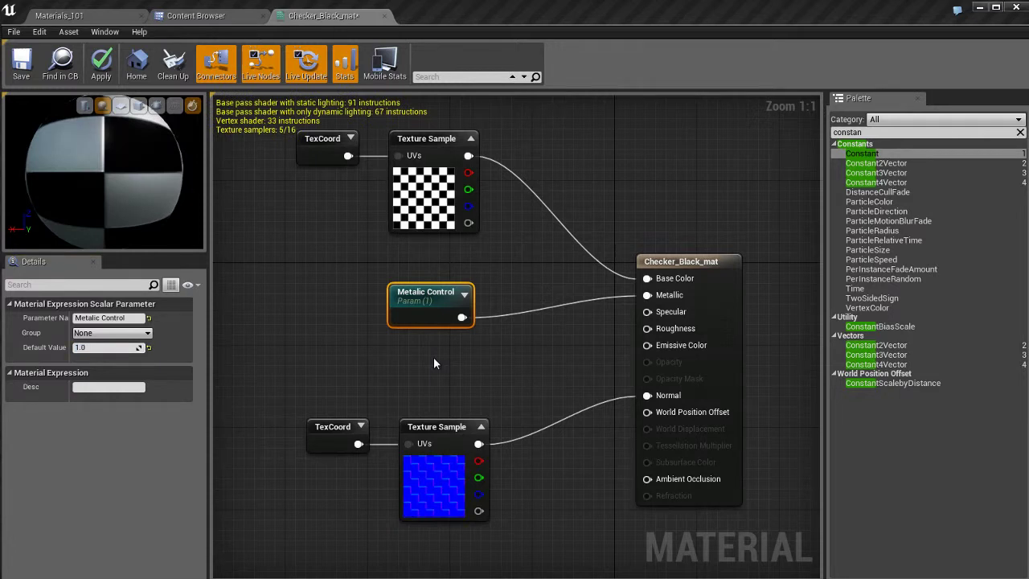
{"action": "left_click_drag", "start_coordinate": [434, 308], "coordinate": [434, 276]}
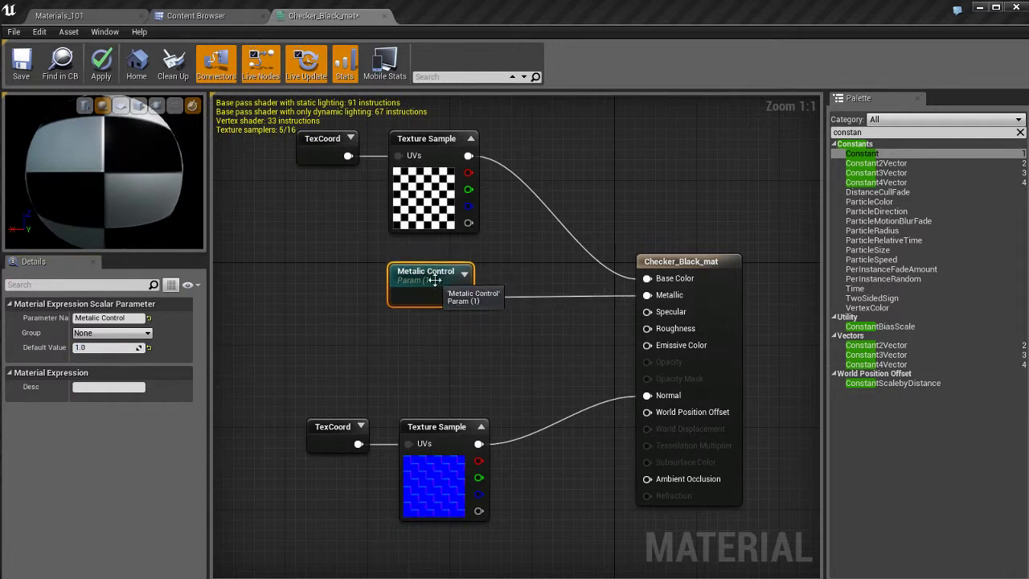
- Apply the material, check the sphere in the level, and go to the Content Browser
{"action": "left_click", "coordinate": [100, 63]}
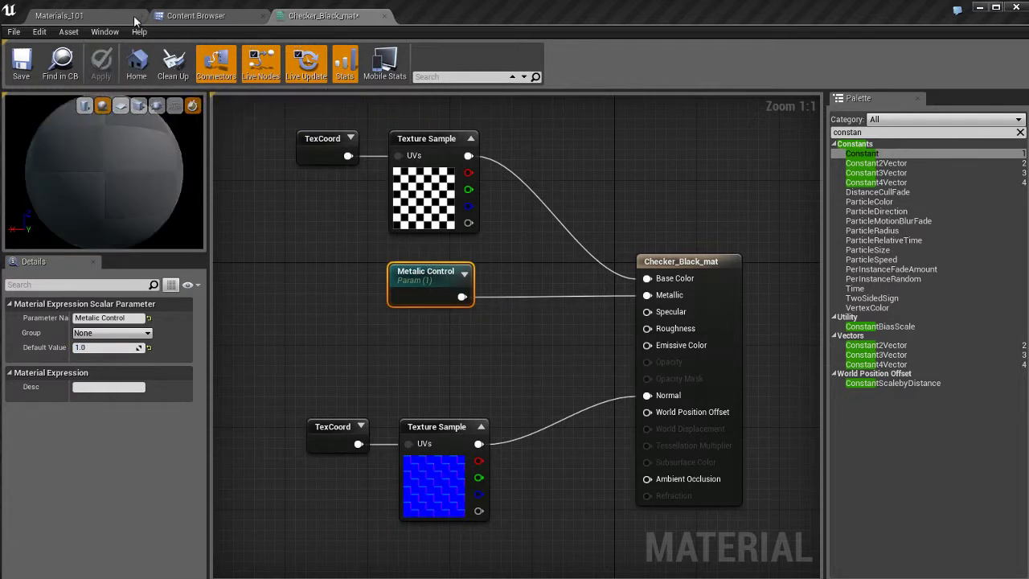
{"action": "left_click", "coordinate": [134, 15]}
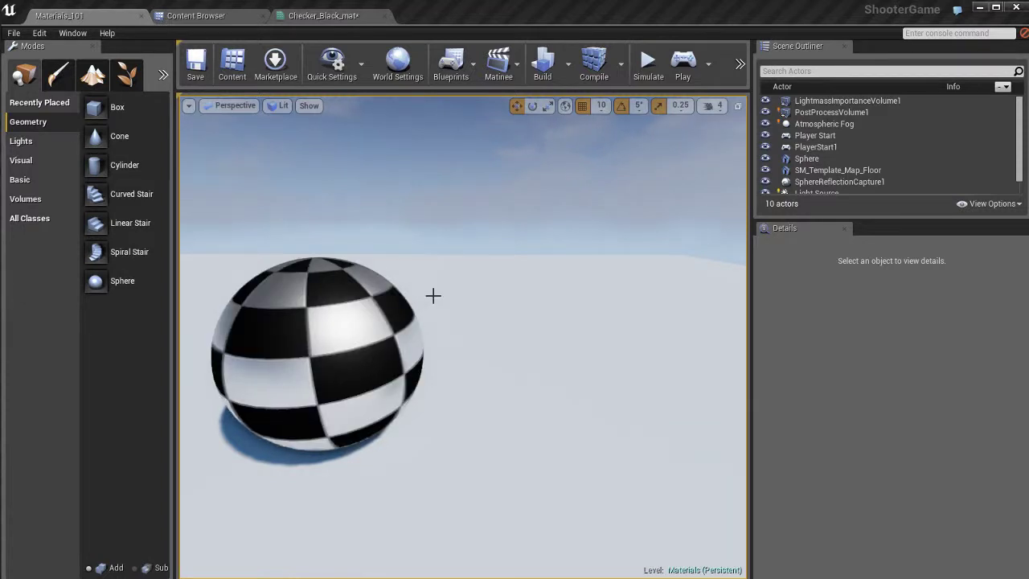
{"action": "left_click", "coordinate": [324, 17]}
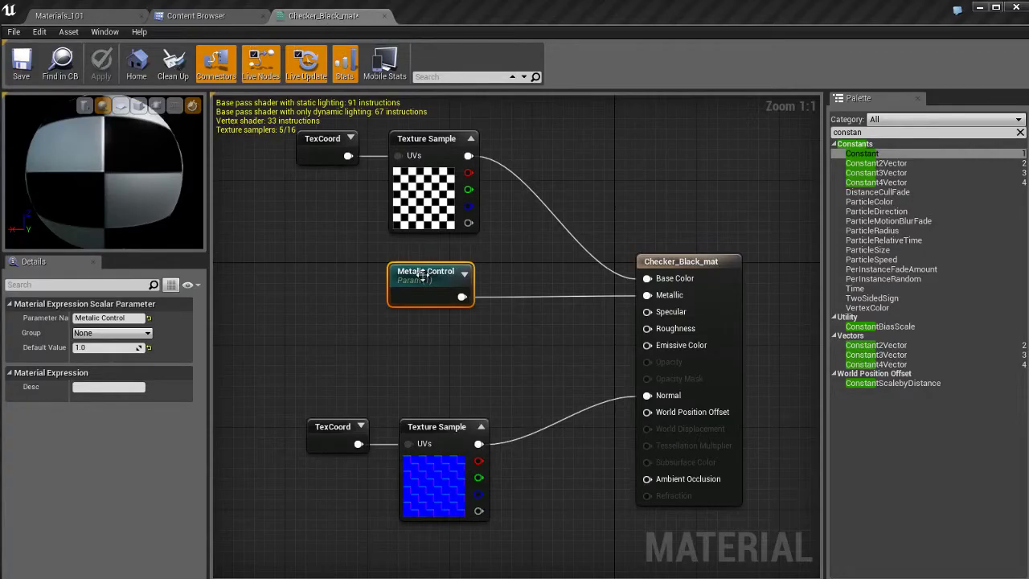
{"action": "right_click_drag", "start_coordinate": [492, 352], "coordinate": [491, 361]}
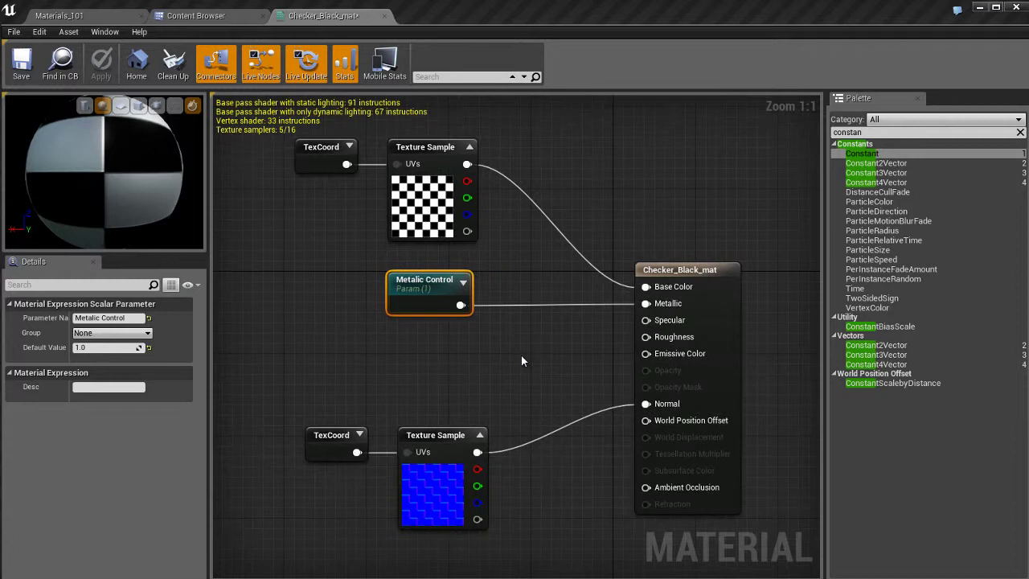
{"action": "left_click", "coordinate": [466, 357]}
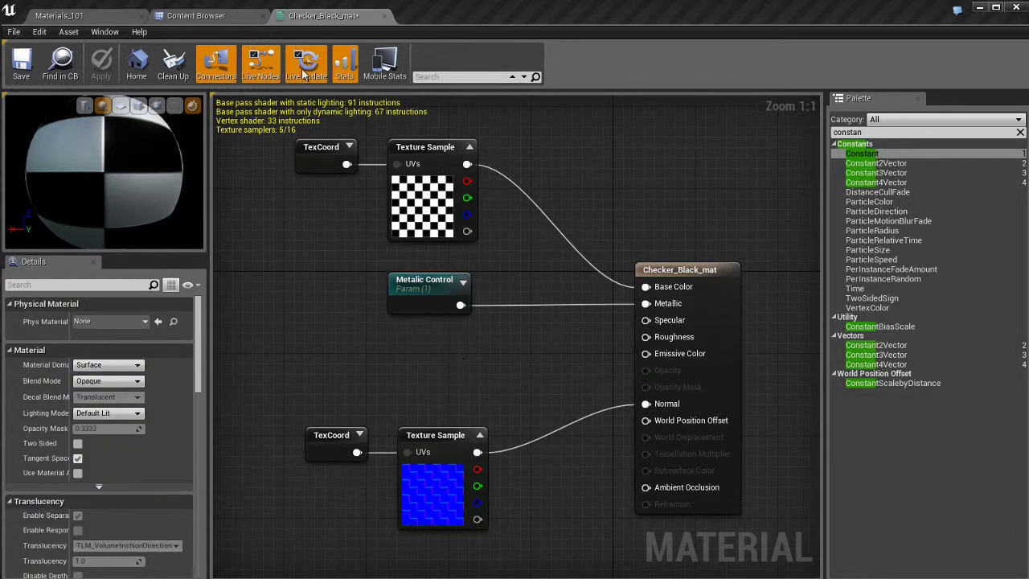
{"action": "left_click", "coordinate": [201, 18]}
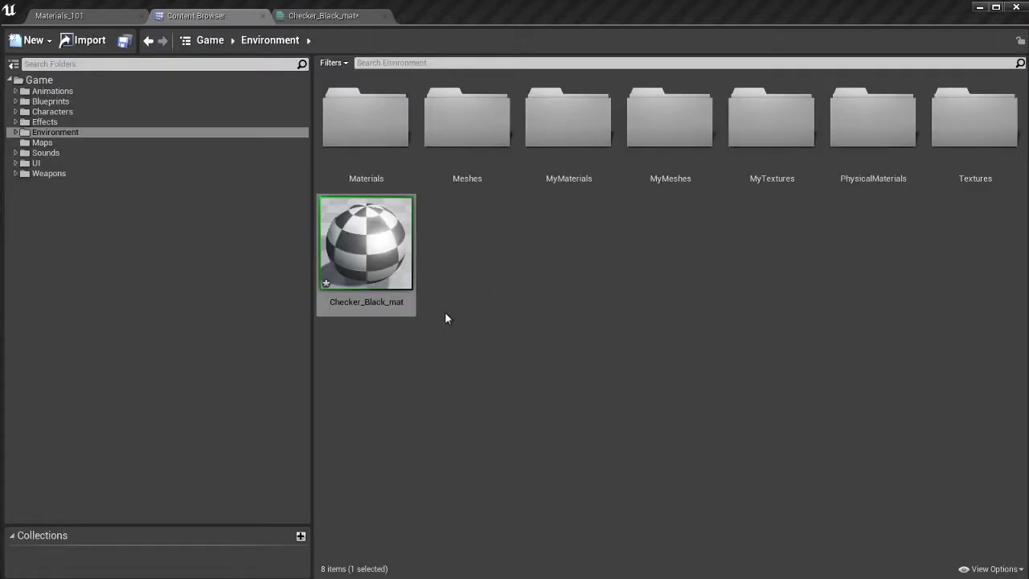
- Delete Checker_Black_mat by mistake and restore it with undo
{"action": "left_click", "coordinate": [385, 273]}
{"action": "key", "text": "Delete"}
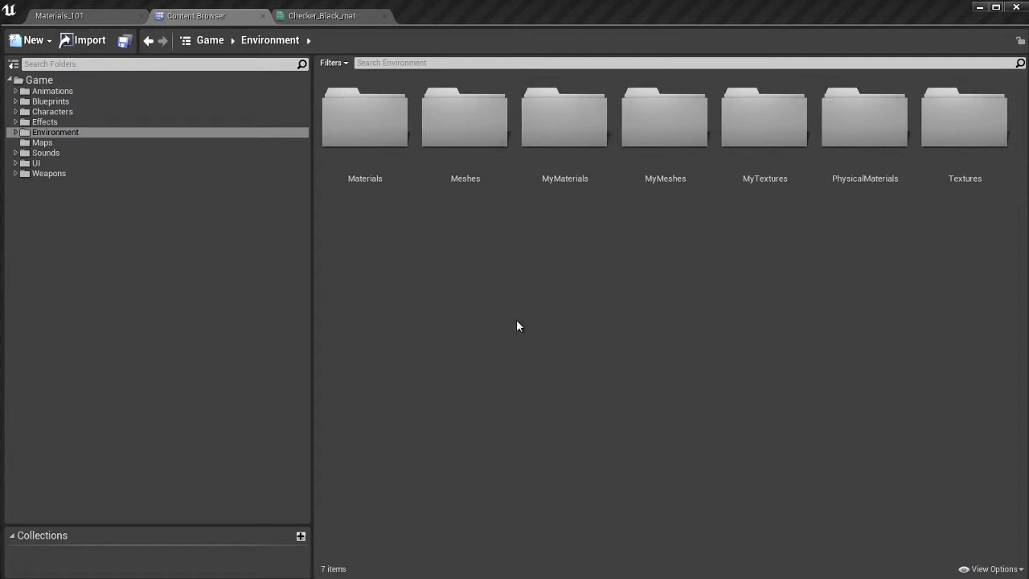
{"action": "key", "text": "ctrl+z"}
{"action": "left_click", "coordinate": [378, 253]}
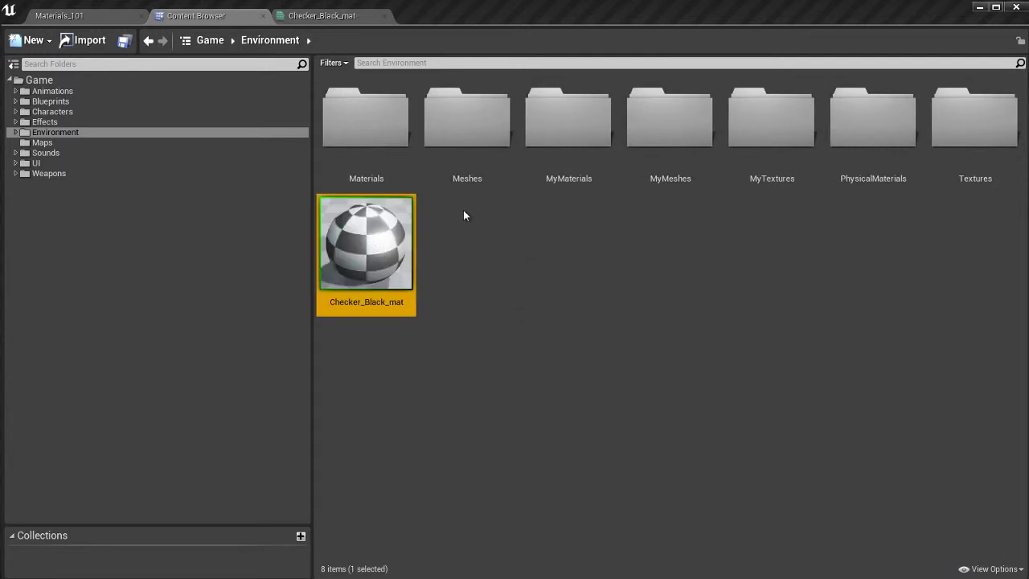
- Create a material instance named Checker_Black_mat_Inst and save it
{"action": "right_click", "coordinate": [371, 238]}
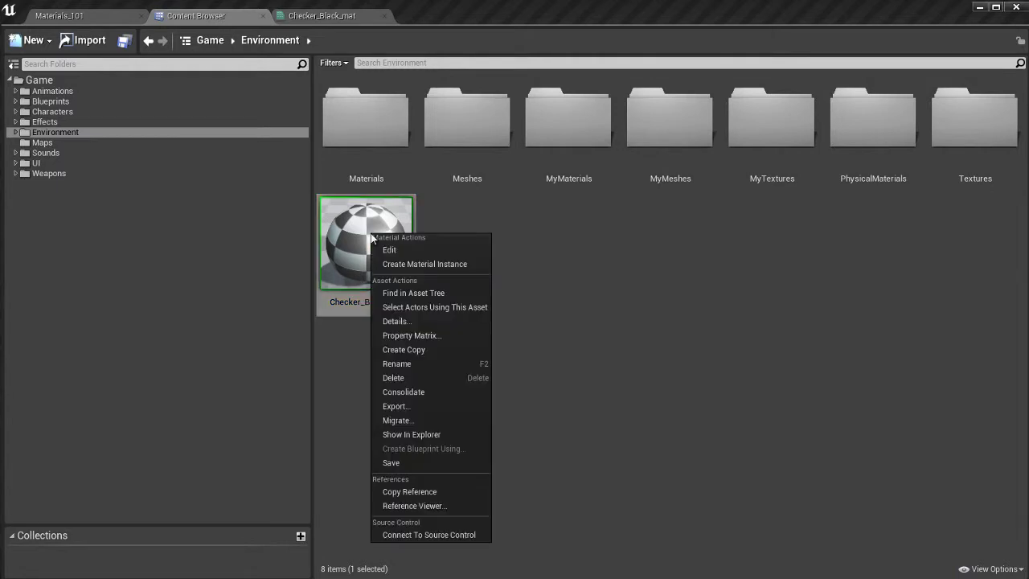
{"action": "left_click", "coordinate": [446, 267]}
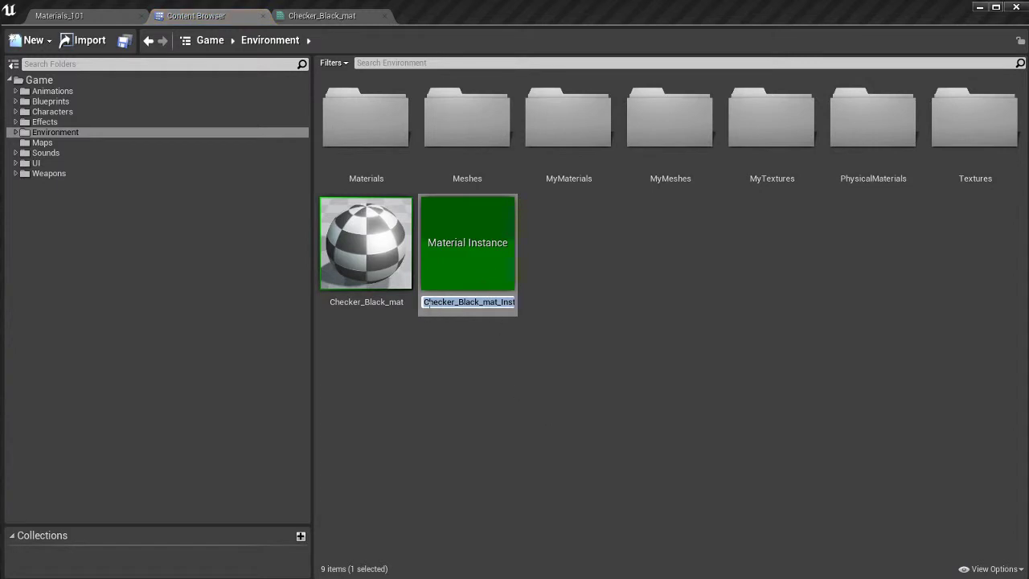
{"action": "left_click", "coordinate": [507, 302]}
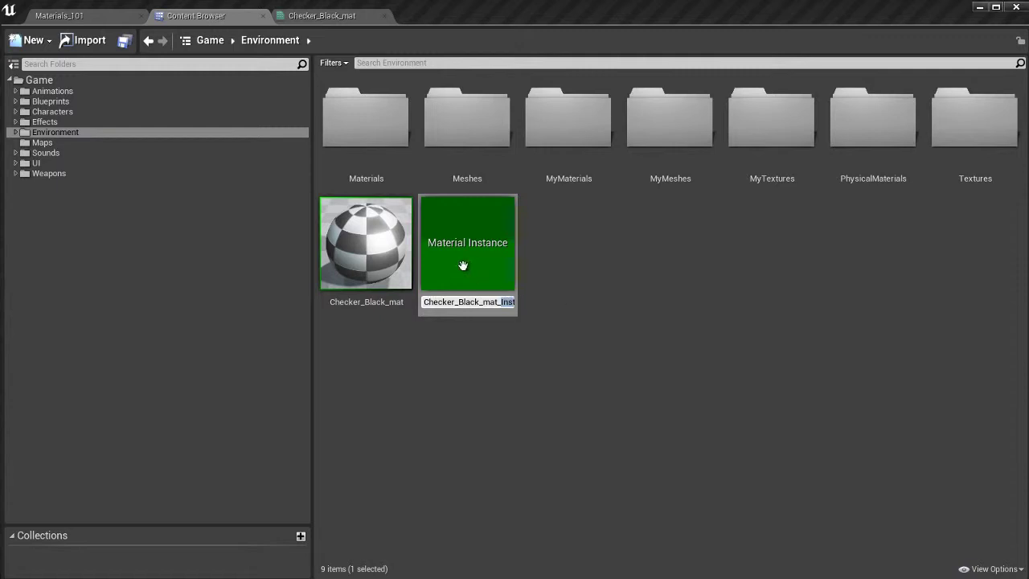
{"action": "left_click", "coordinate": [494, 269]}
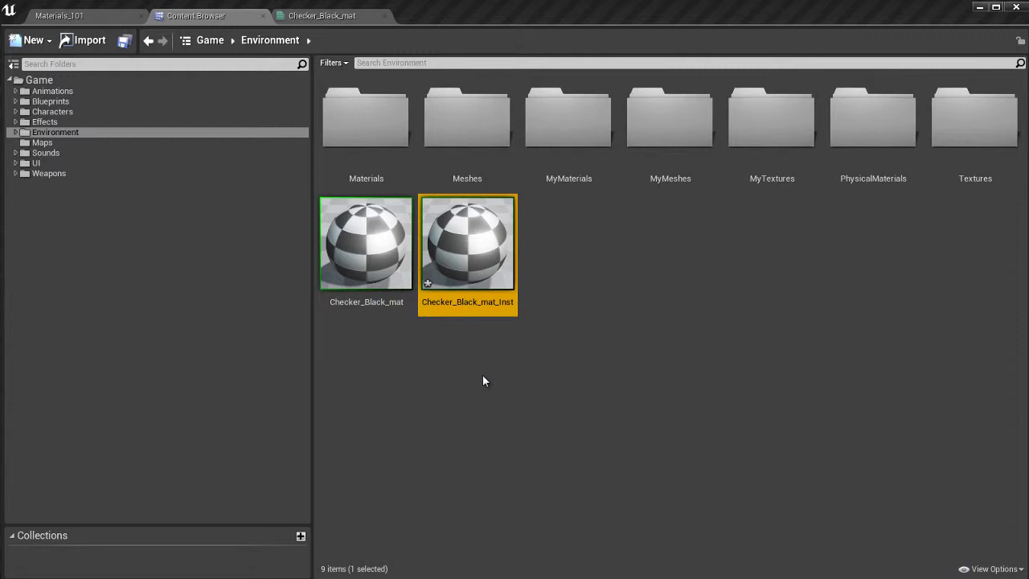
{"action": "key", "text": "ctrl+s"}
- Open the parent Checker_Black_mat, then select Checker_Black_mat_Inst back in the browser
{"action": "left_click", "coordinate": [375, 251]}
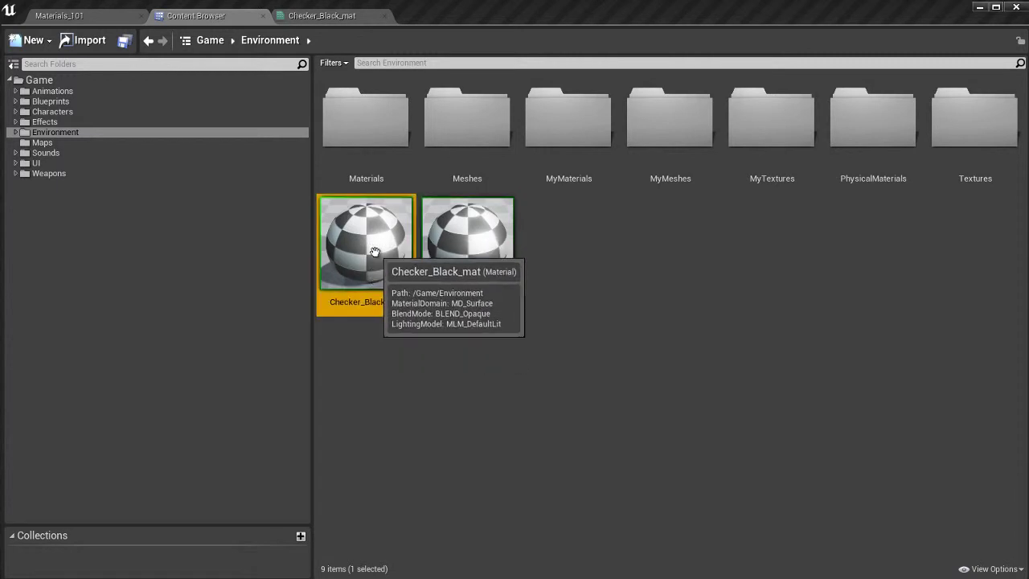
{"action": "double_click", "coordinate": [375, 252]}
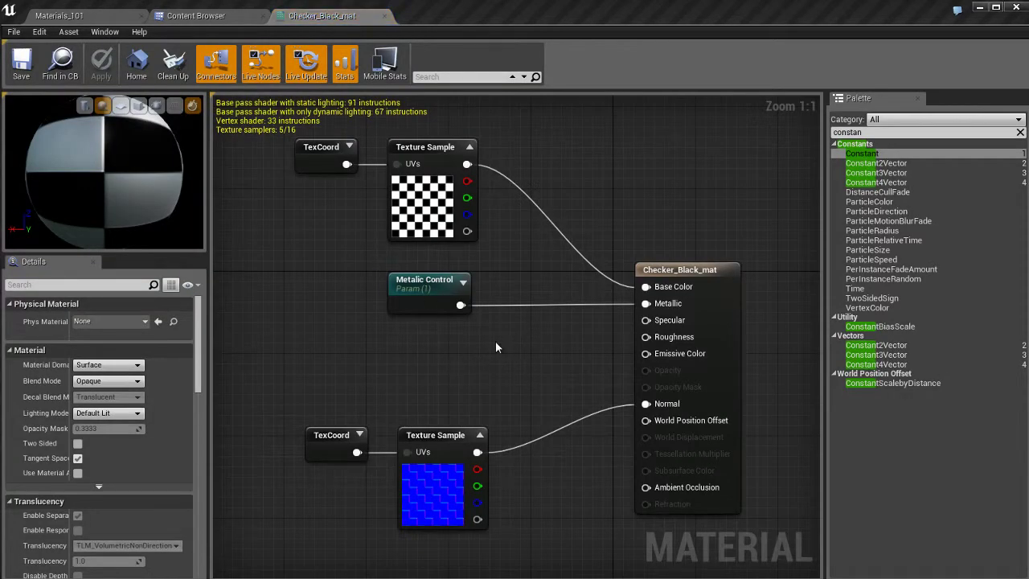
{"action": "left_click", "coordinate": [217, 18]}
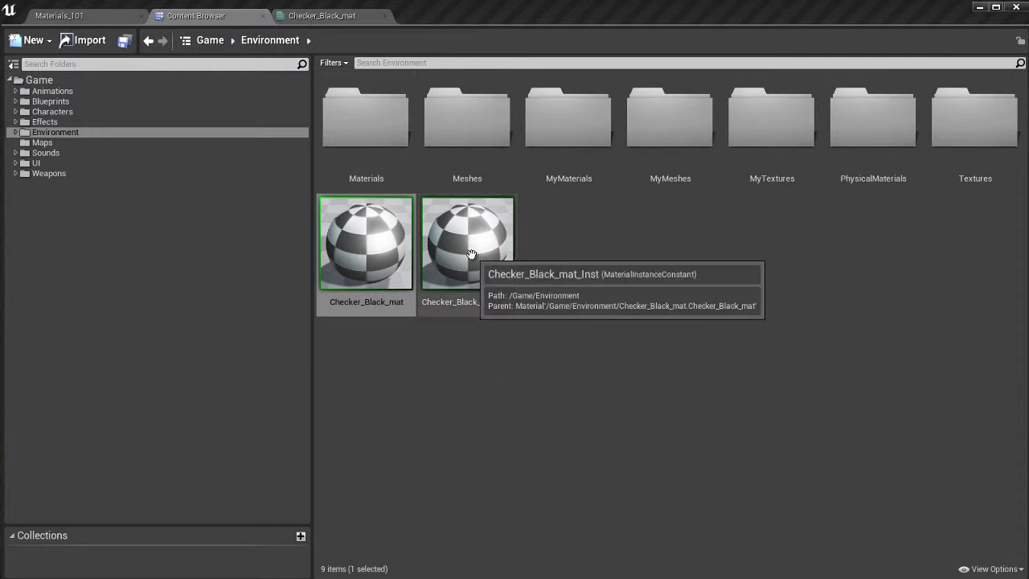
{"action": "left_click", "coordinate": [471, 254]}
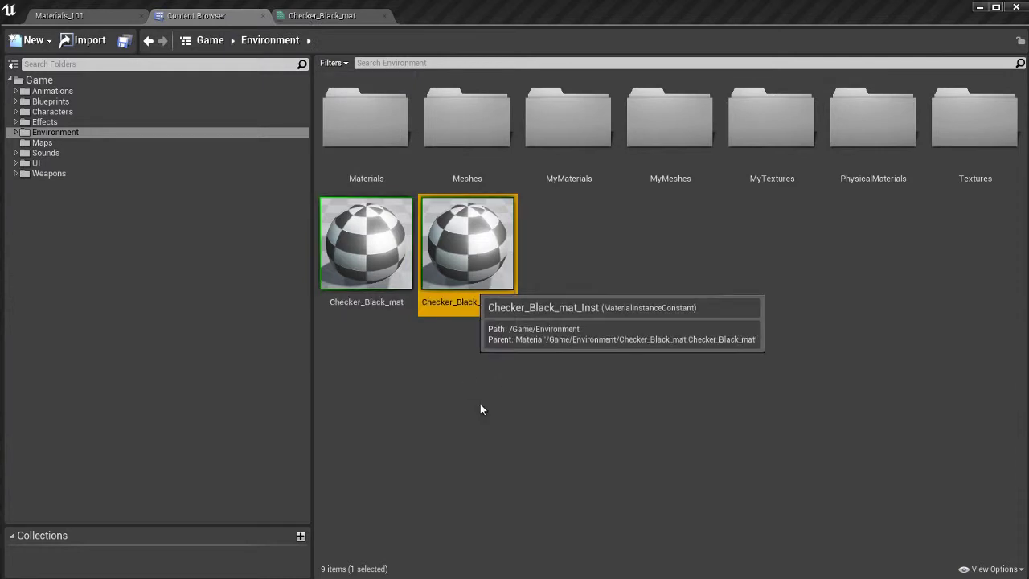
- Open Checker_Black_mat_Inst and orbit its preview sphere, glancing at the parent graph
{"action": "double_click", "coordinate": [471, 244]}
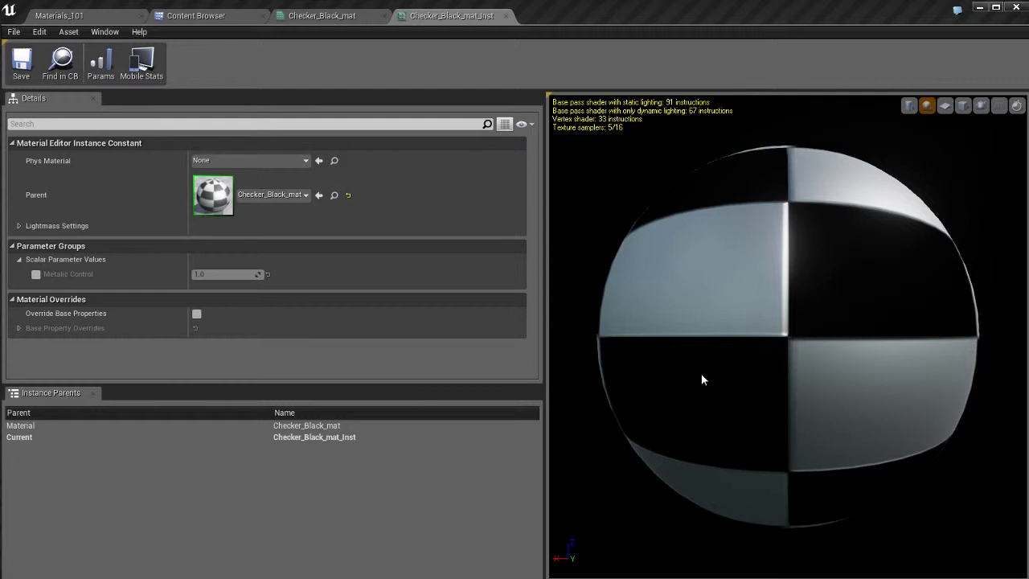
{"action": "left_click_drag", "start_coordinate": [691, 345], "coordinate": [710, 360]}
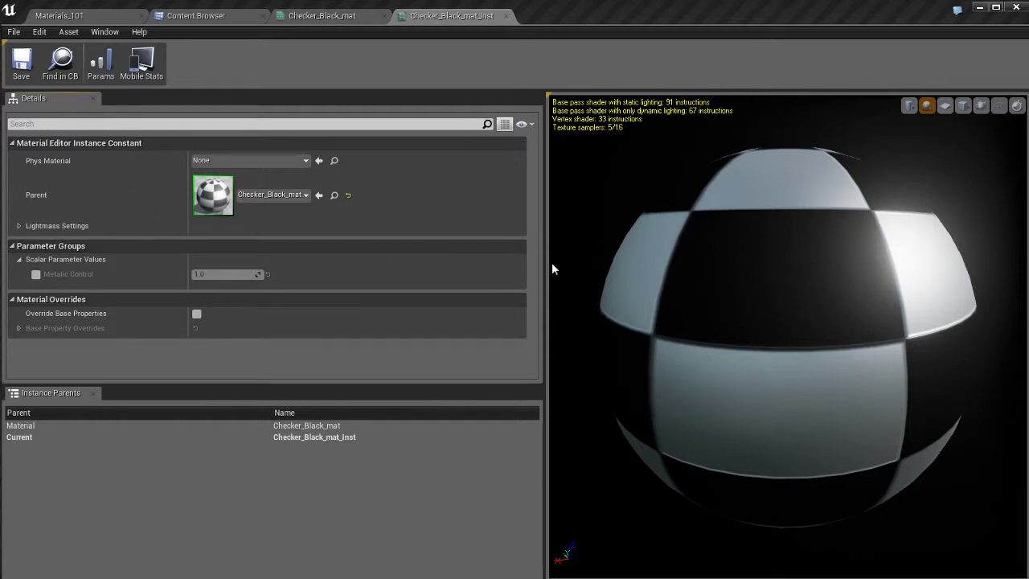
{"action": "left_click_drag", "start_coordinate": [756, 281], "coordinate": [847, 207]}
{"action": "left_click", "coordinate": [322, 15]}
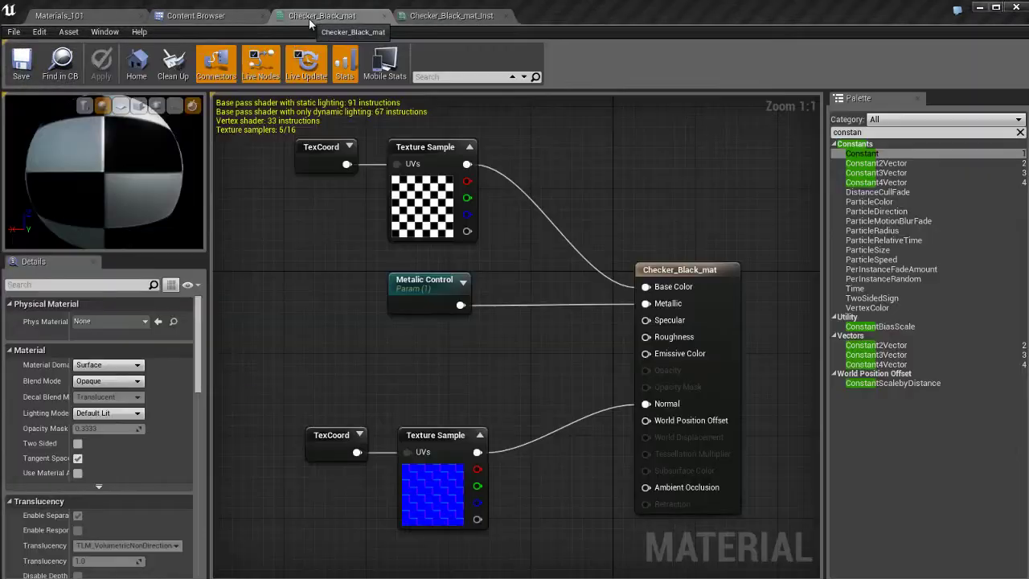
{"action": "mouse_move", "coordinate": [110, 189]}
{"action": "left_mouse_down"}
{"action": "mouse_move", "coordinate": [117, 193]}
{"action": "mouse_move", "coordinate": [104, 175]}
{"action": "mouse_move", "coordinate": [115, 195]}
{"action": "mouse_move", "coordinate": [114, 186]}
{"action": "left_mouse_up"}
{"action": "left_click", "coordinate": [438, 16]}
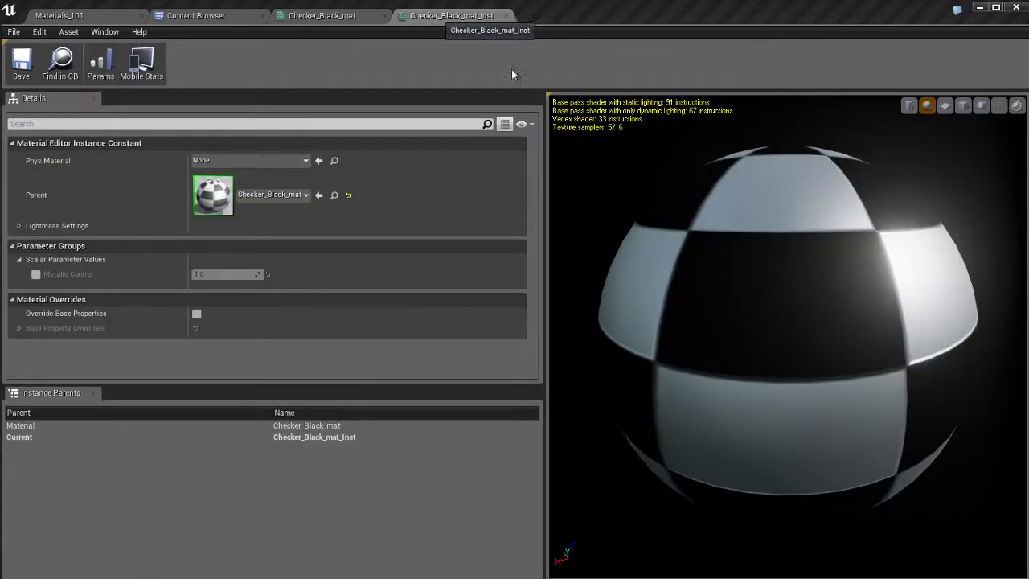
{"action": "mouse_move", "coordinate": [755, 307]}
{"action": "left_mouse_down"}
{"action": "mouse_move", "coordinate": [737, 319]}
{"action": "mouse_move", "coordinate": [759, 300]}
{"action": "mouse_move", "coordinate": [730, 309]}
{"action": "mouse_move", "coordinate": [756, 313]}
{"action": "left_mouse_up"}
- Cycle the preview through cylinder, plane, cube, back to sphere, toggle the grid, enable Realtime
{"action": "left_click", "coordinate": [909, 107]}
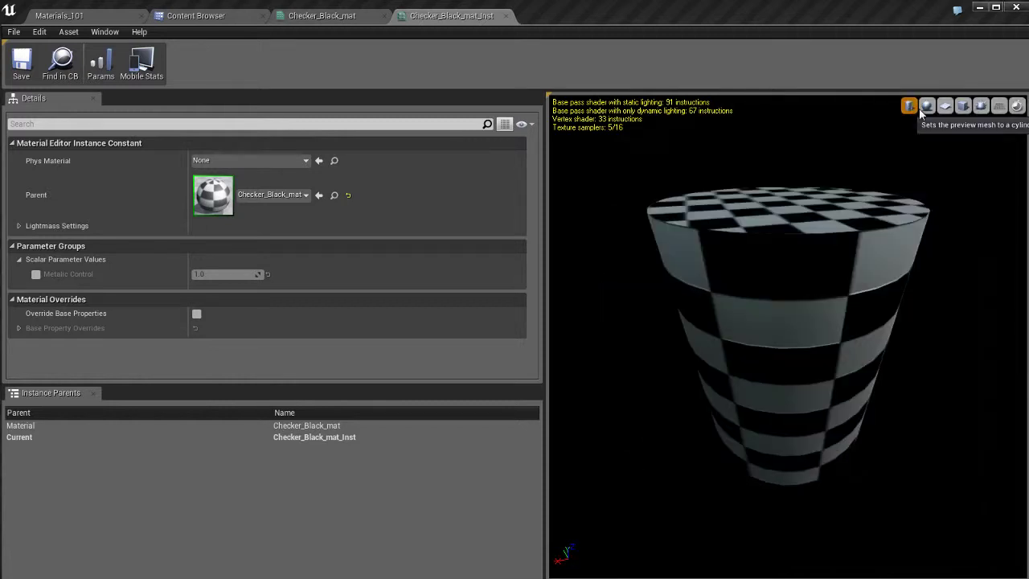
{"action": "left_click", "coordinate": [927, 106]}
{"action": "left_click", "coordinate": [945, 106]}
{"action": "left_click", "coordinate": [962, 106]}
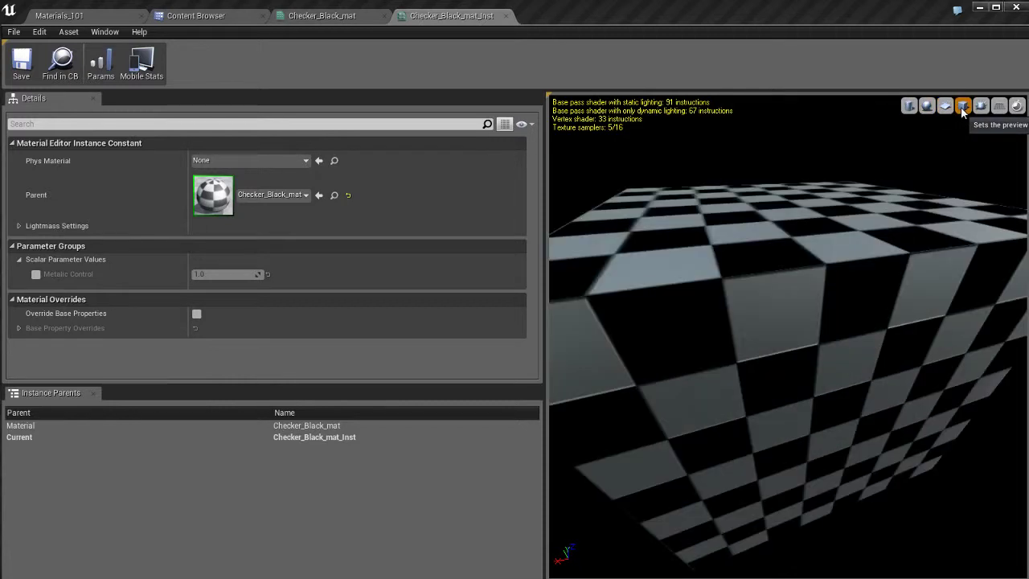
{"action": "left_click", "coordinate": [929, 108]}
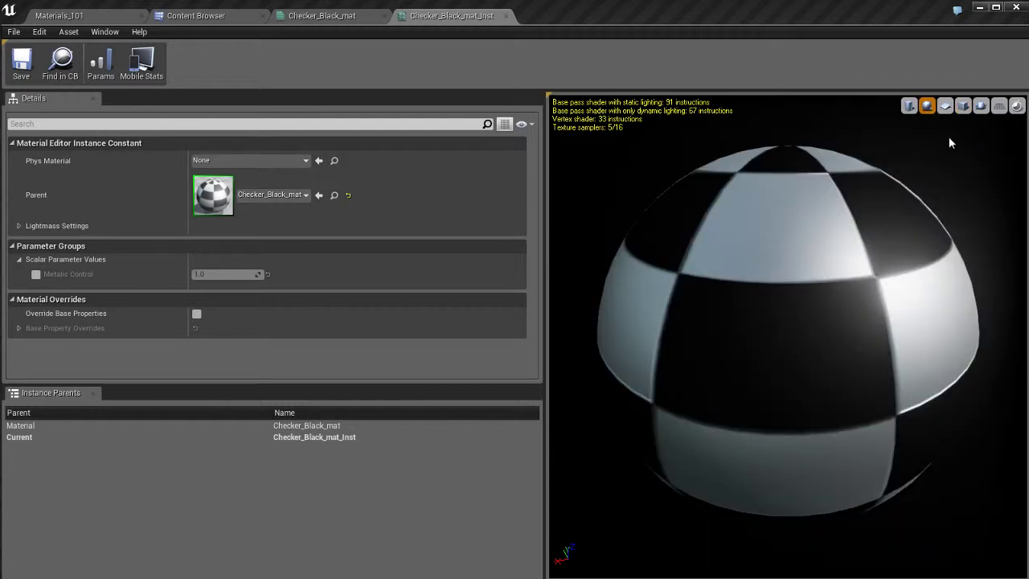
{"action": "left_click", "coordinate": [1000, 107]}
{"action": "left_click", "coordinate": [1002, 109]}
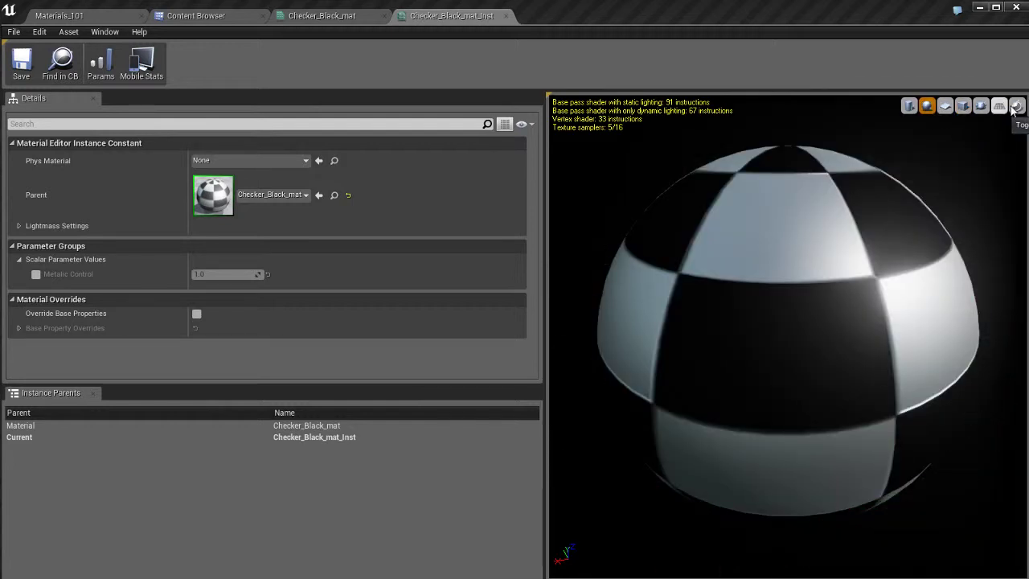
{"action": "left_click", "coordinate": [1017, 108]}
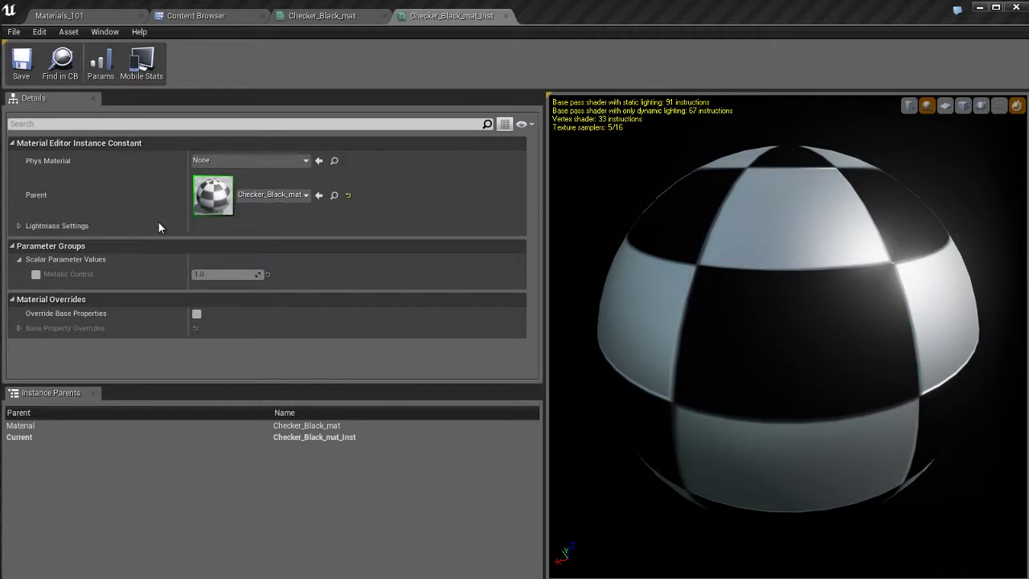
- Locate the parent Checker_Black_mat via the Parent browse icon and open its graph
{"action": "left_click", "coordinate": [335, 195]}
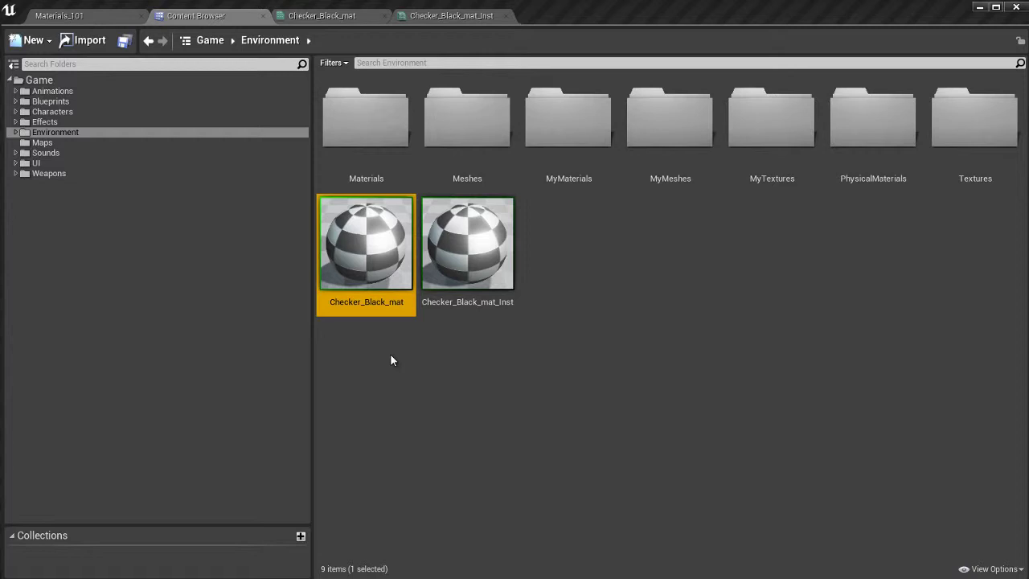
{"action": "double_click", "coordinate": [366, 246]}
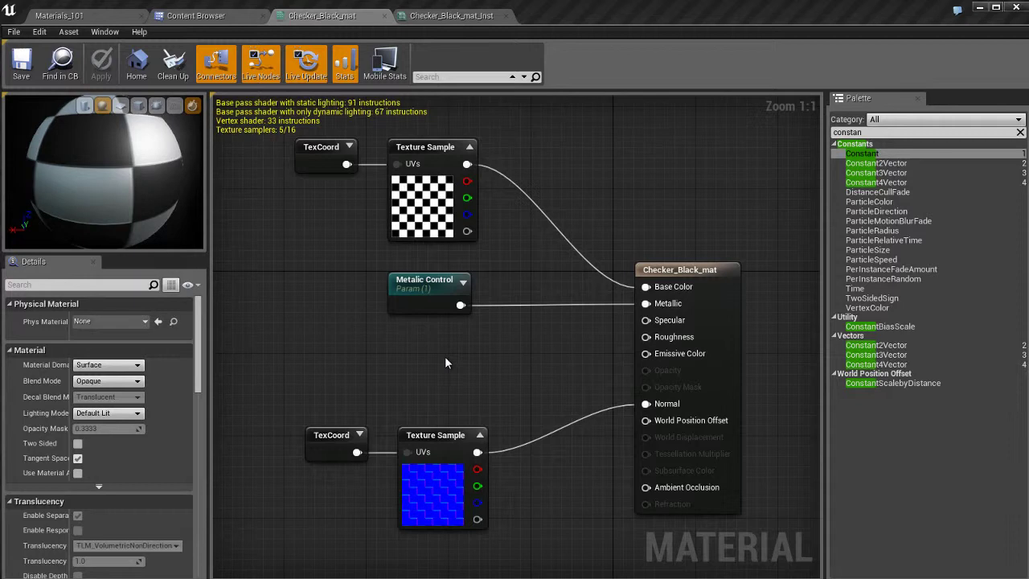
{"action": "left_click", "coordinate": [456, 18]}
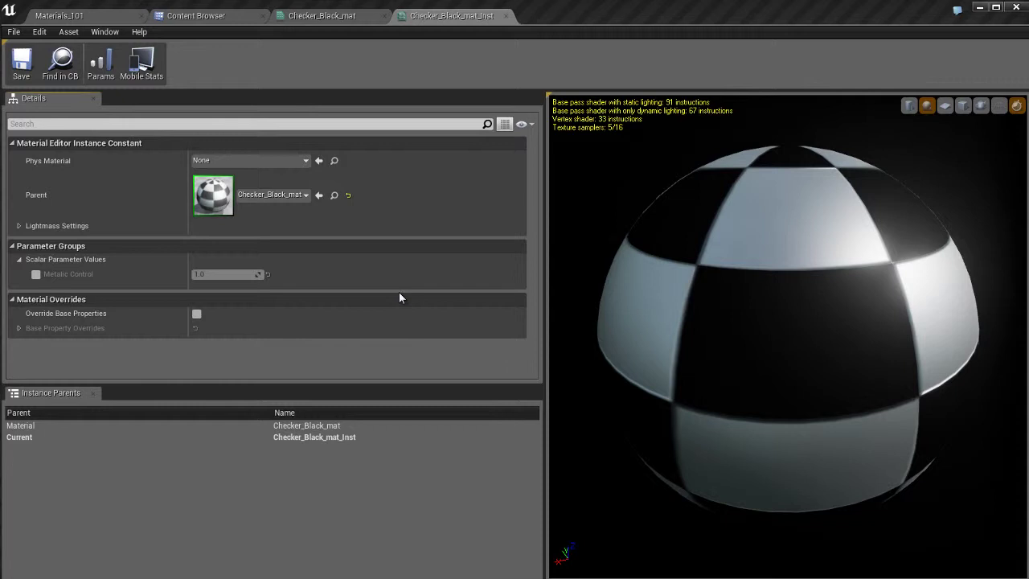
{"action": "left_click", "coordinate": [301, 17]}
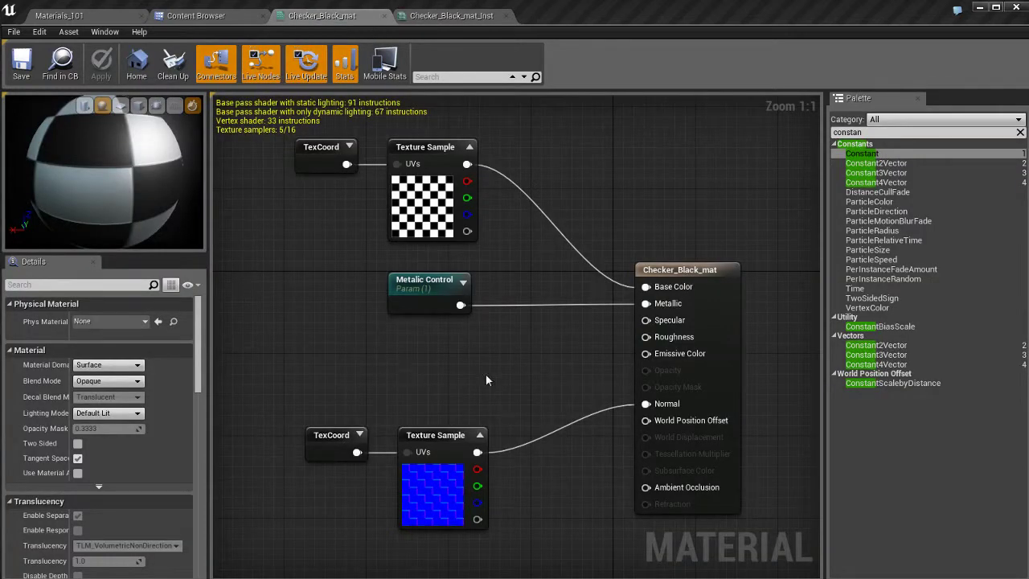
- Fix the parameter name to 'Metallic Control' and return to the instance editor
{"action": "left_click", "coordinate": [418, 291]}
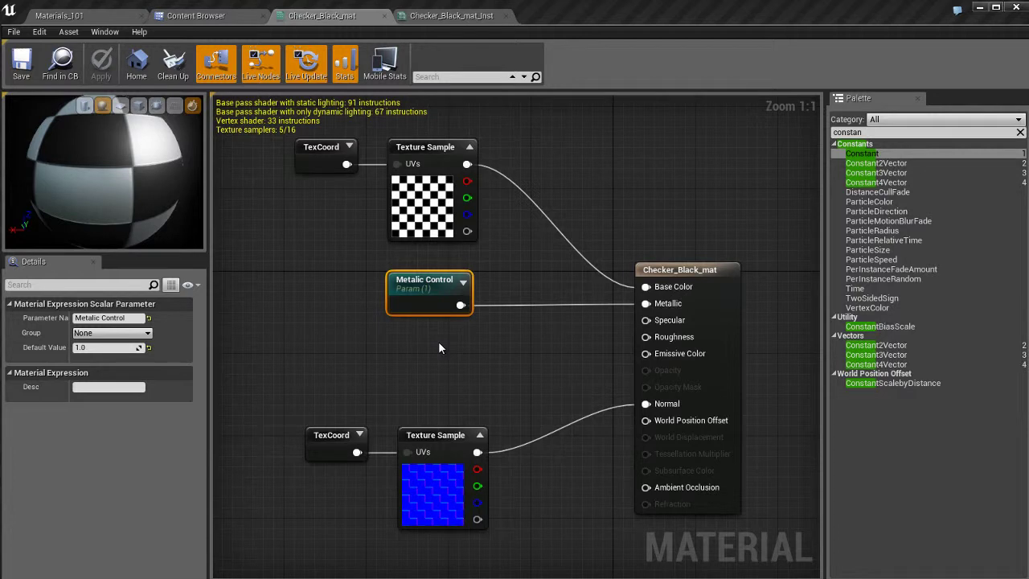
{"action": "left_click", "coordinate": [93, 318]}
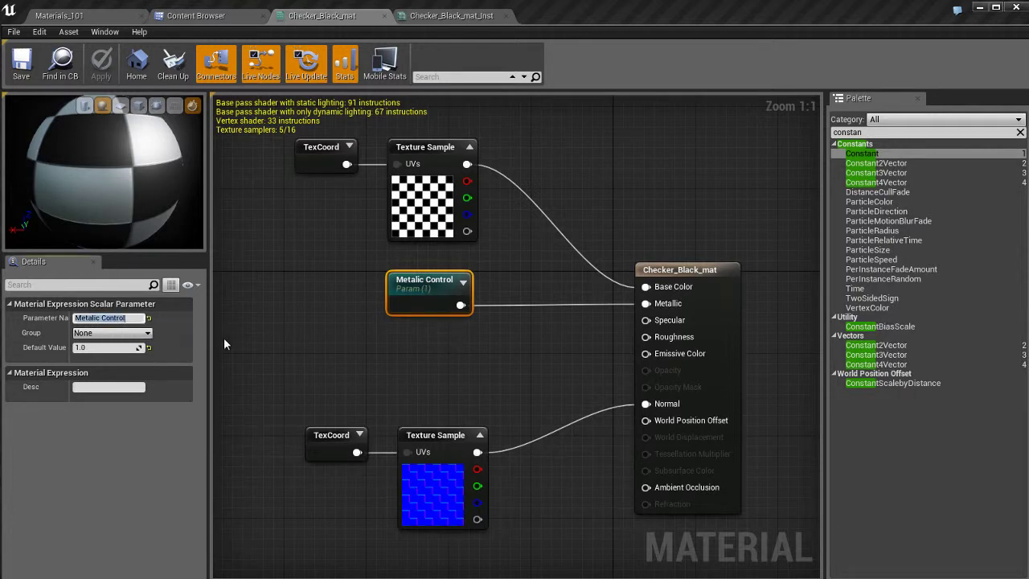
{"action": "left_click", "coordinate": [92, 317]}
{"action": "type", "text": "l"}
{"action": "key", "text": "Return"}
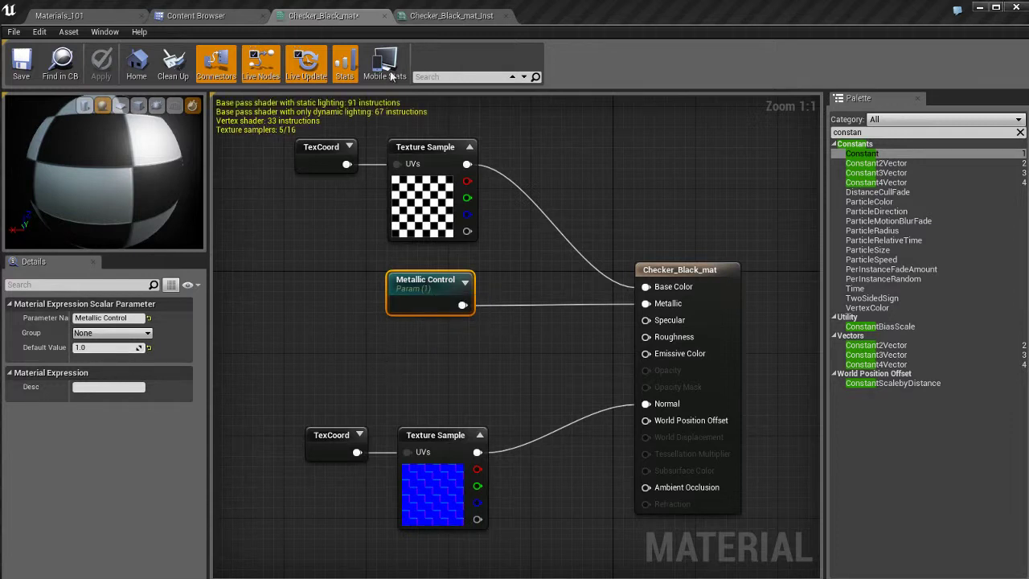
{"action": "left_click", "coordinate": [453, 17]}
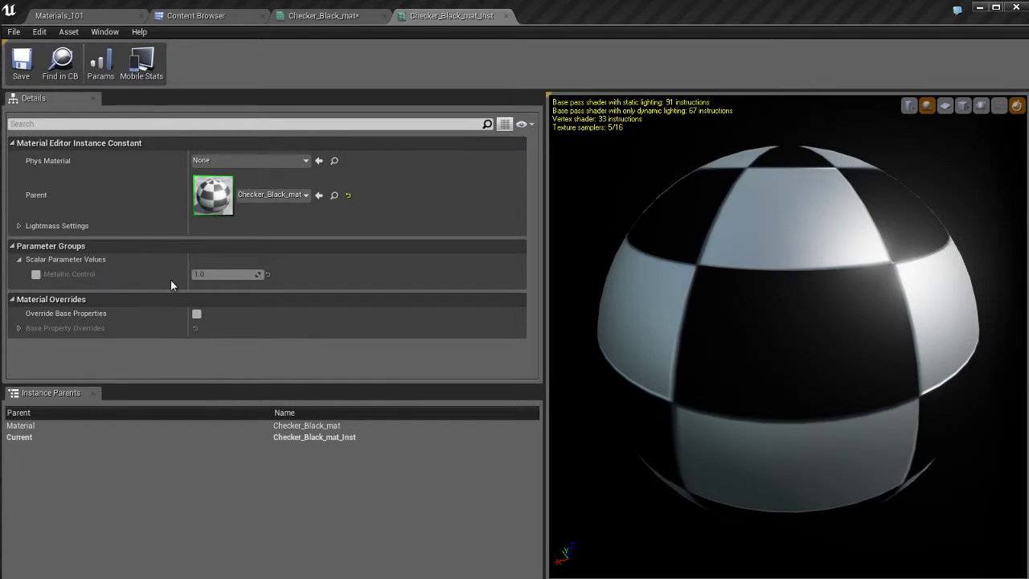
- Override Metallic Control in the instance, try 0 then 1, and go back to Materials_101
{"action": "left_click", "coordinate": [37, 274]}
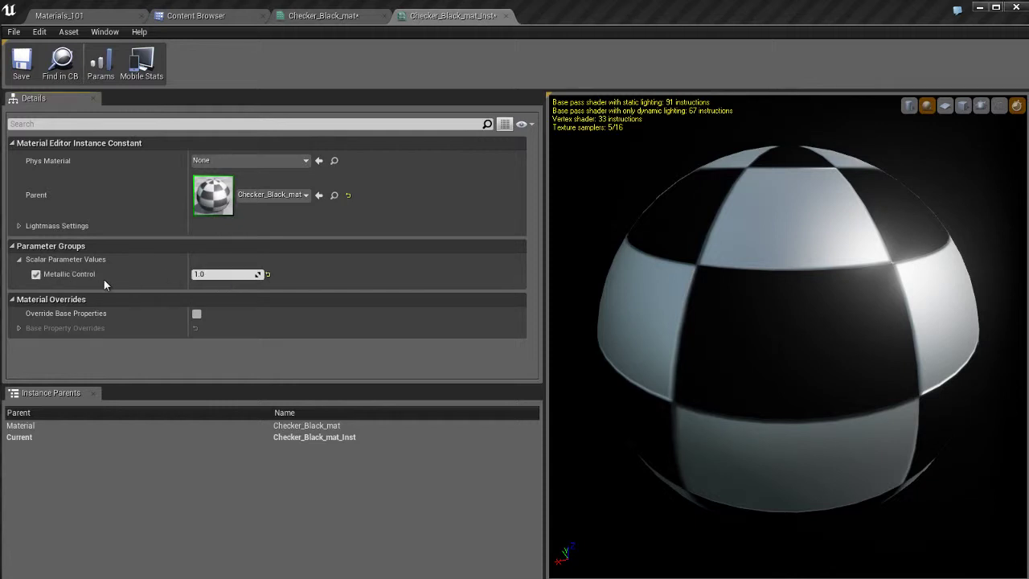
{"action": "left_click", "coordinate": [232, 275]}
{"action": "type", "text": "0"}
{"action": "key", "text": "Return"}
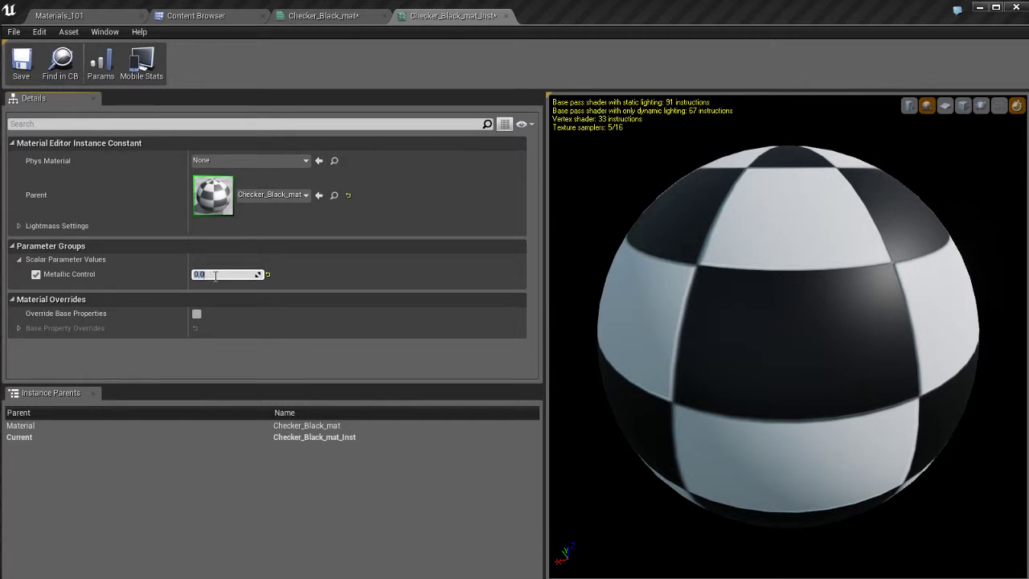
{"action": "type", "text": "1"}
{"action": "key", "text": "Return"}
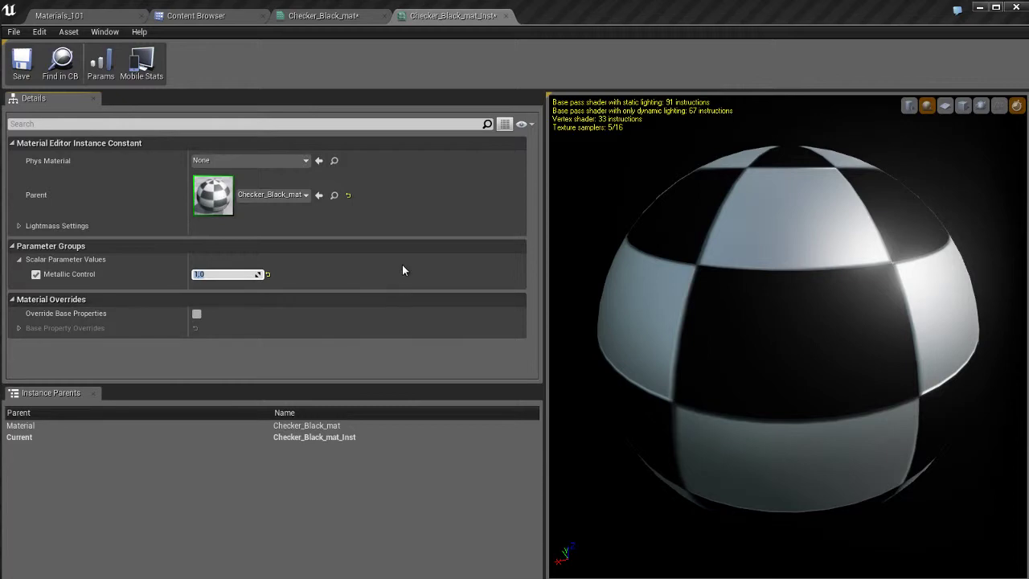
{"action": "left_click", "coordinate": [89, 15]}
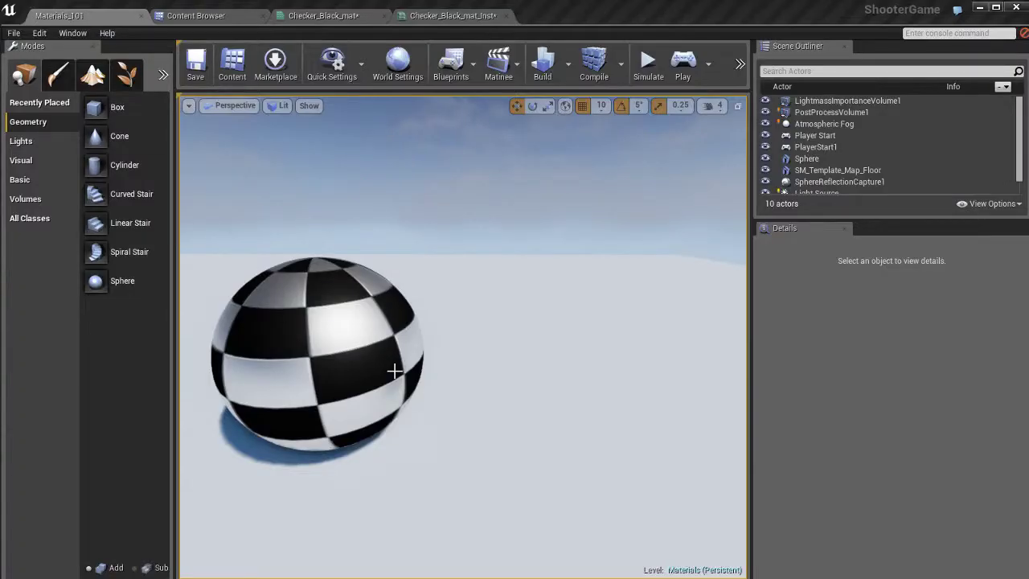
- Assign Checker_Black_mat_Inst from the Content Browser to the sphere's Element 0 material slot
{"action": "left_click", "coordinate": [339, 313]}
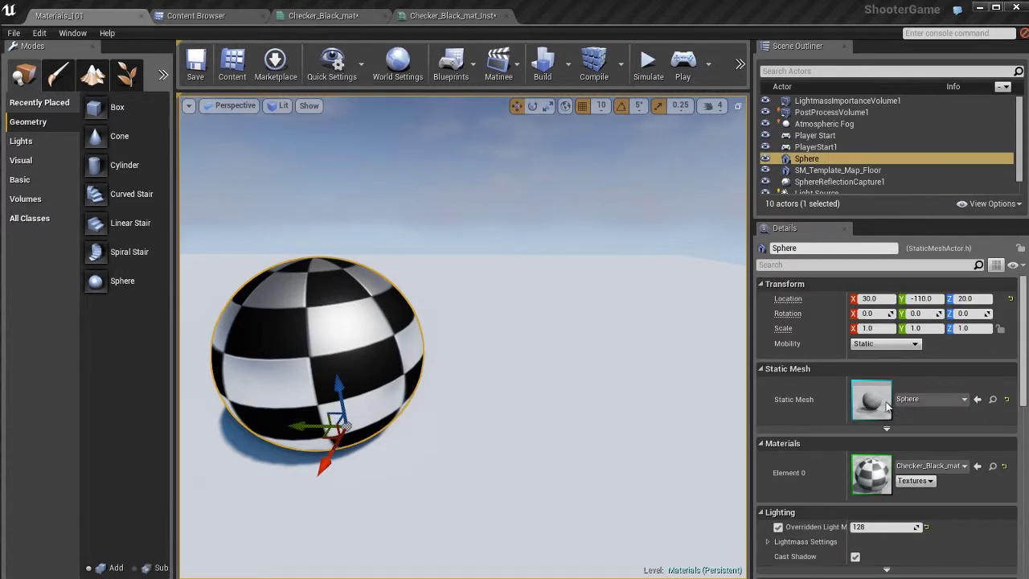
{"action": "scroll", "coordinate": [925, 418], "scroll_direction": "down", "scroll_amount": 3}
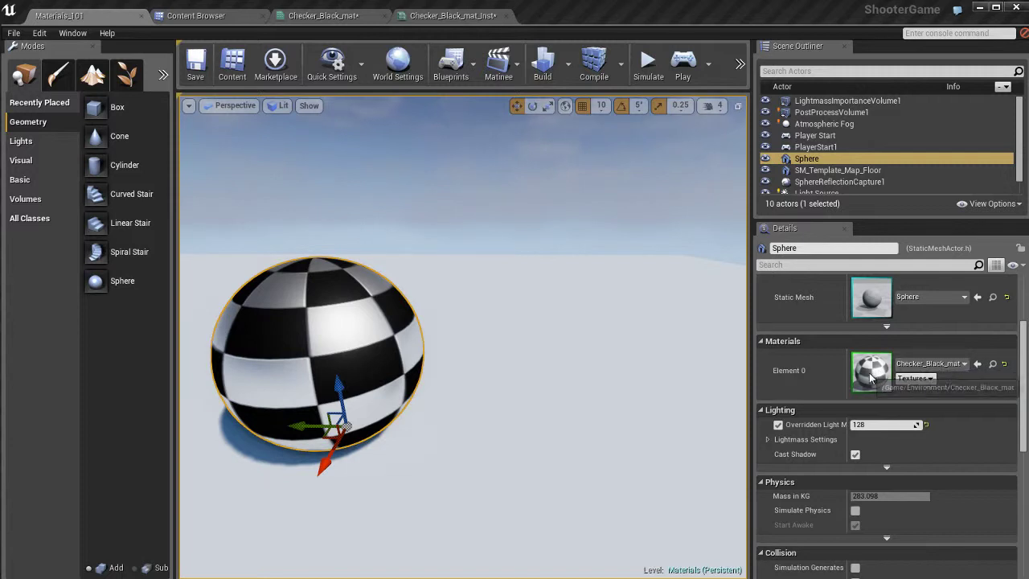
{"action": "left_click", "coordinate": [233, 69]}
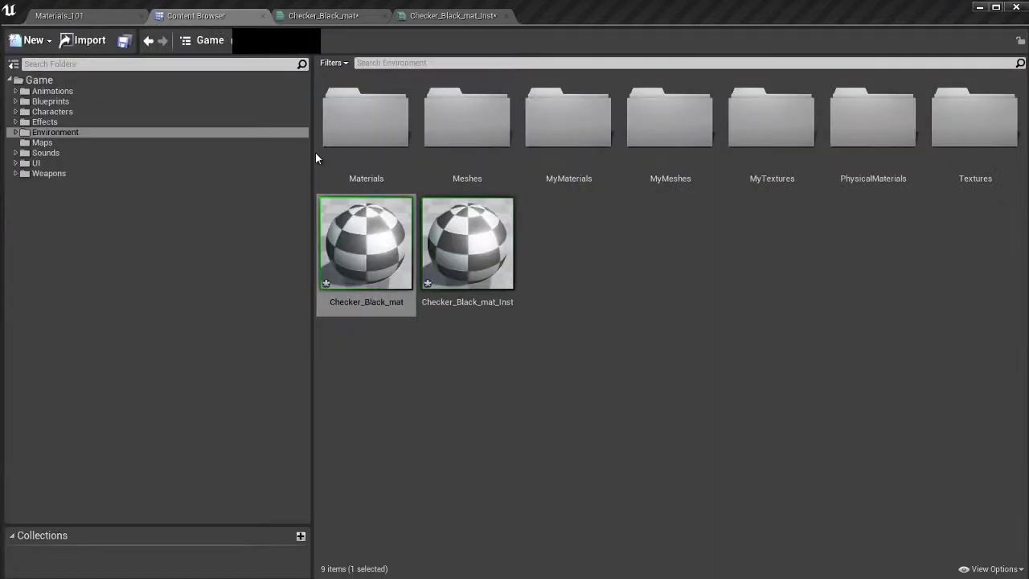
{"action": "left_click", "coordinate": [369, 232]}
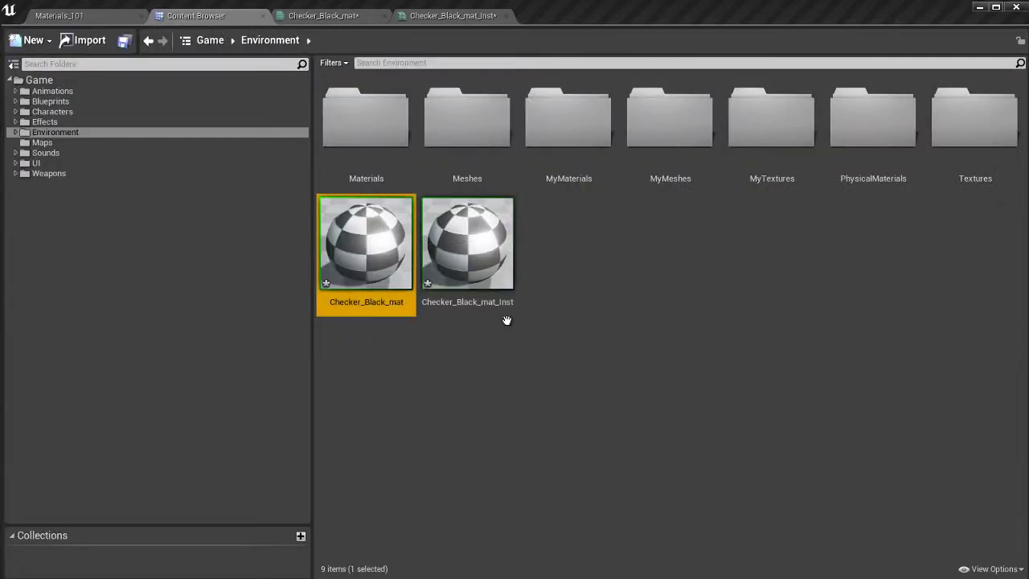
{"action": "left_click", "coordinate": [494, 258]}
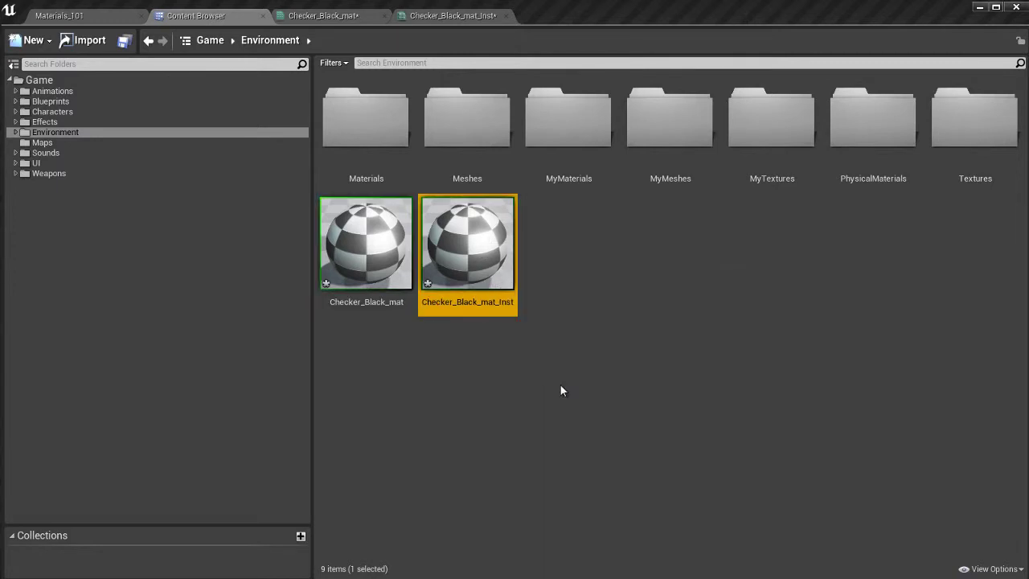
{"action": "left_click", "coordinate": [96, 17]}
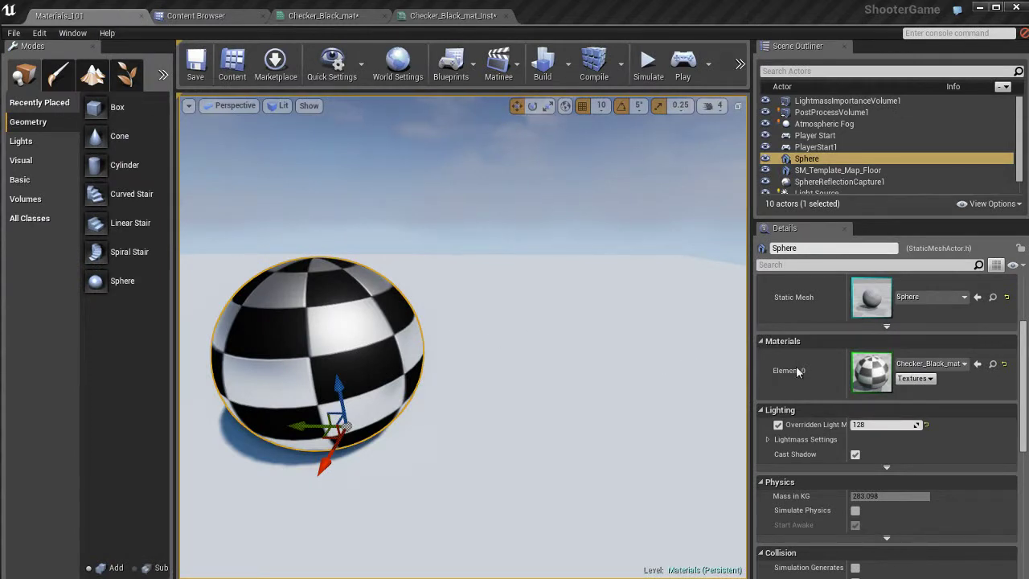
{"action": "left_click", "coordinate": [978, 366]}
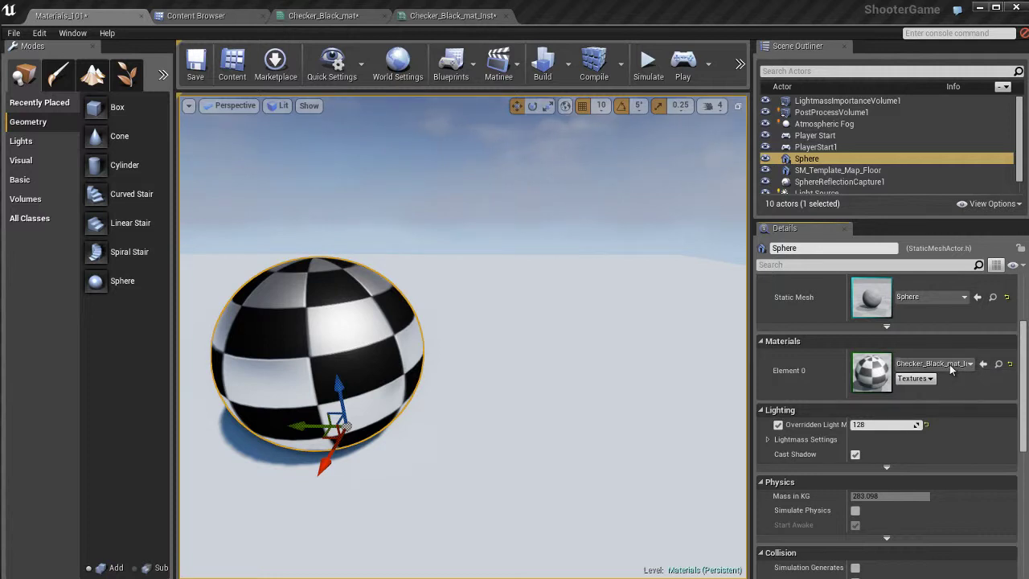
{"action": "left_click", "coordinate": [950, 366]}
{"action": "scroll", "coordinate": [965, 241], "scroll_direction": "up", "scroll_amount": 1}
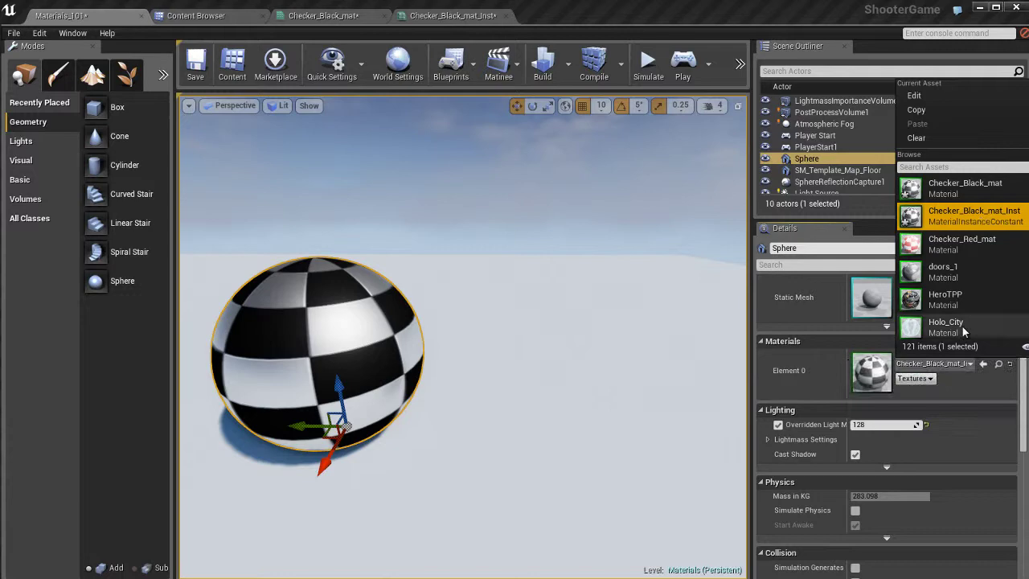
{"action": "left_click", "coordinate": [958, 390]}
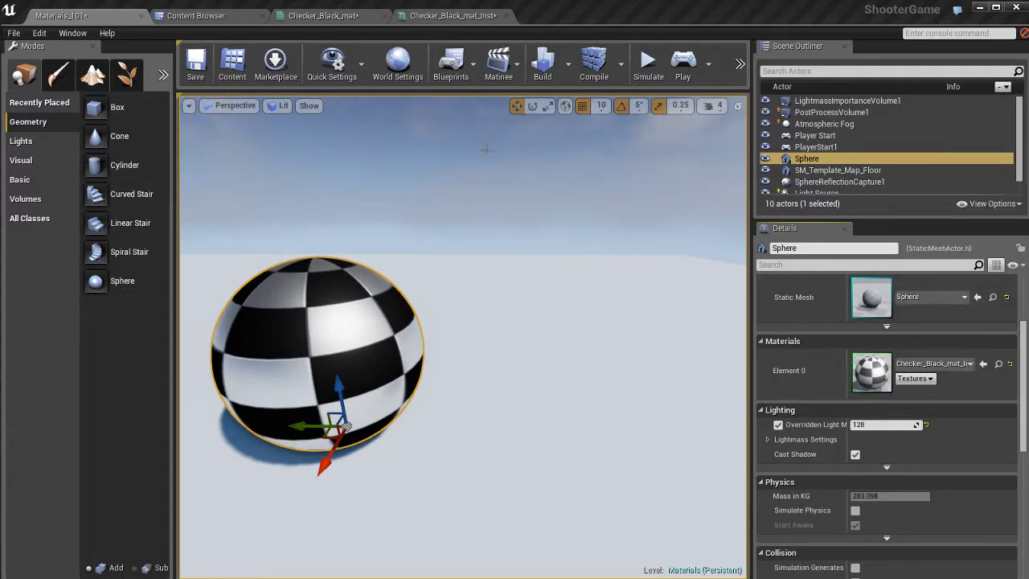
- Float the Checker_Black_mat_Inst editor in its own window and make it taller
{"action": "left_click", "coordinate": [452, 15]}
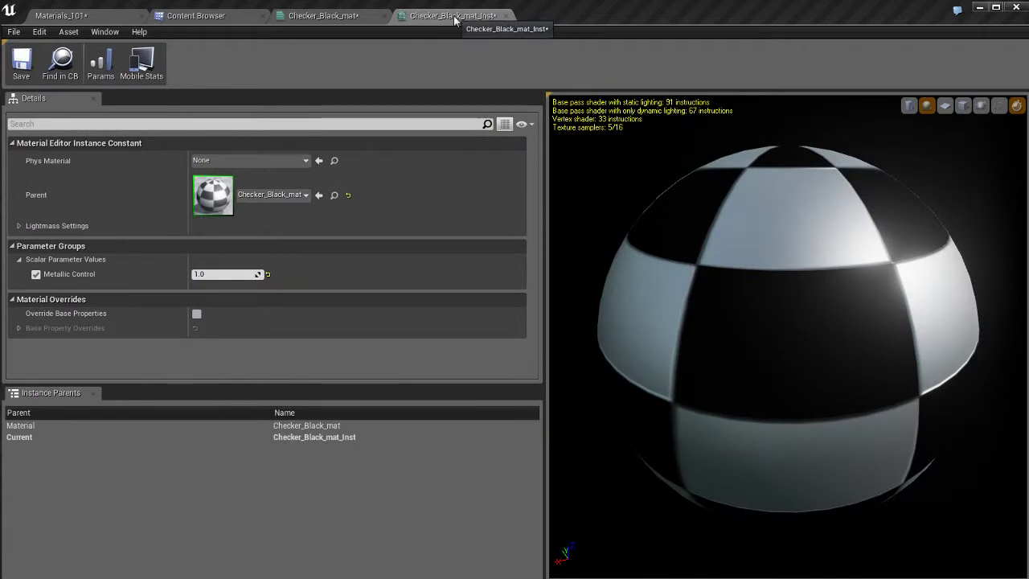
{"action": "left_click_drag", "start_coordinate": [454, 21], "coordinate": [680, 23]}
{"action": "left_click_drag", "start_coordinate": [503, 319], "coordinate": [508, 576]}
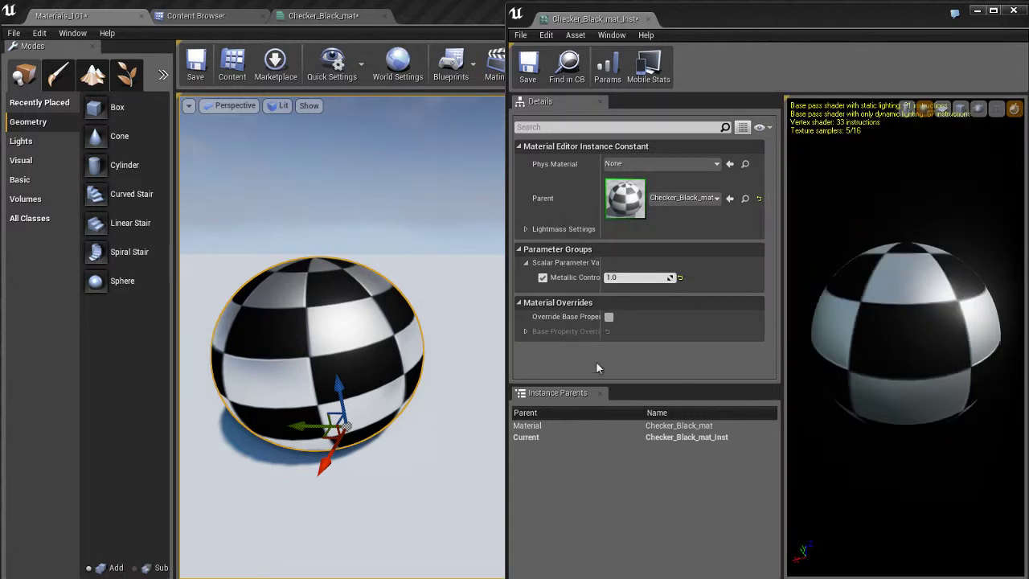
- Test Metallic Control live on the sphere at 0.25, about 1.17, then 1.0
{"action": "left_click", "coordinate": [643, 277]}
{"action": "type", "text": "0.25"}
{"action": "key", "text": "Return"}
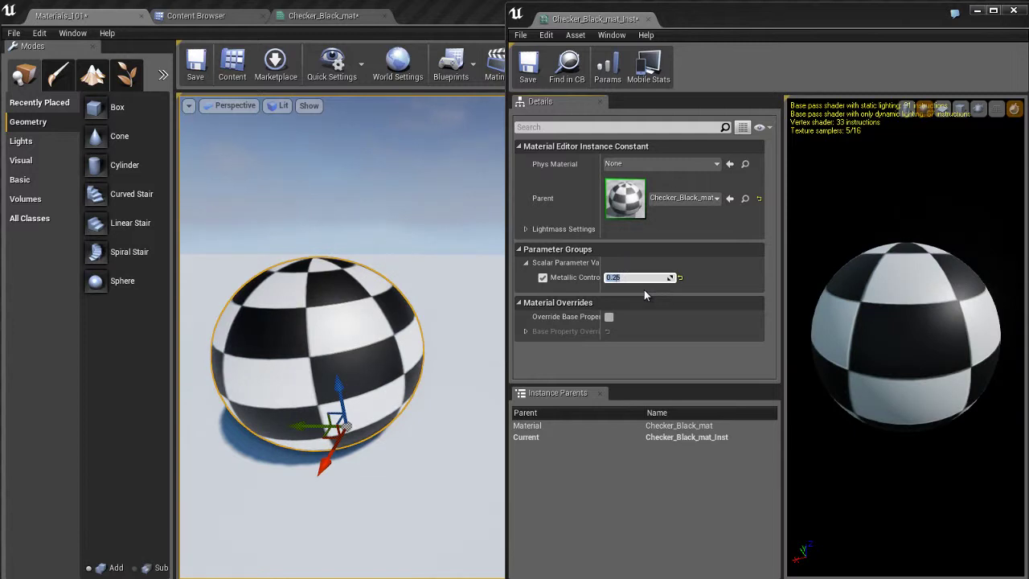
{"action": "left_click", "coordinate": [347, 312]}
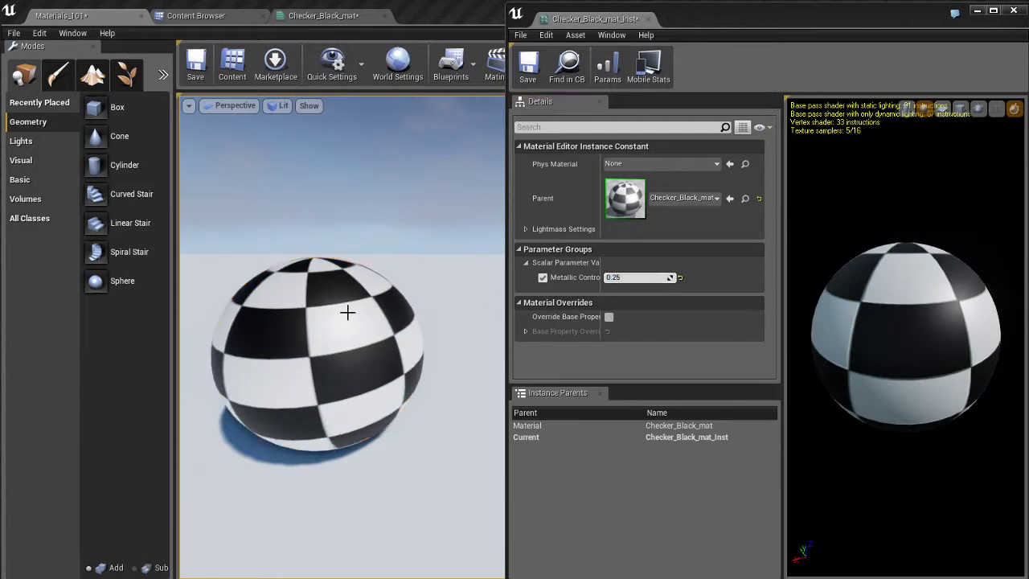
{"action": "mouse_move", "coordinate": [627, 277]}
{"action": "left_mouse_down"}
{"action": "mouse_move", "coordinate": [672, 278]}
{"action": "mouse_move", "coordinate": [641, 278]}
{"action": "left_mouse_up"}
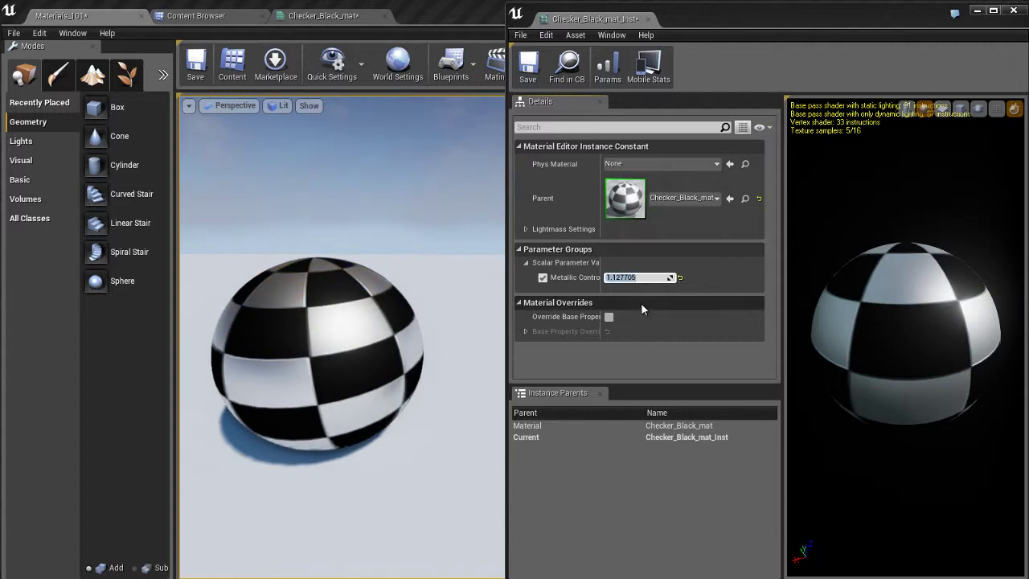
{"action": "type", "text": "1"}
{"action": "key", "text": "Return"}
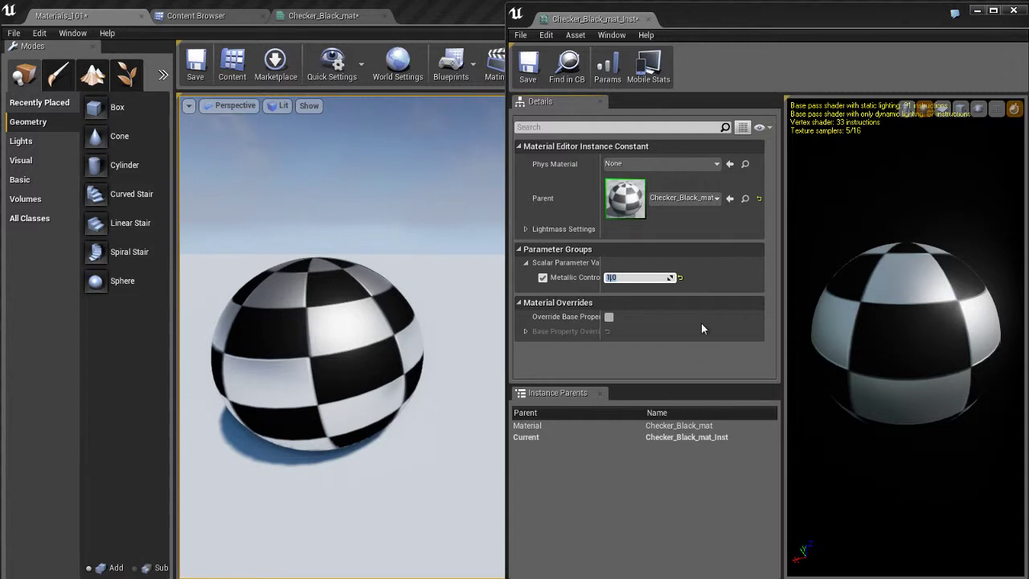
- Put Metallic Control in a new Surface Look group and expand it in the instance
{"action": "left_click", "coordinate": [350, 15]}
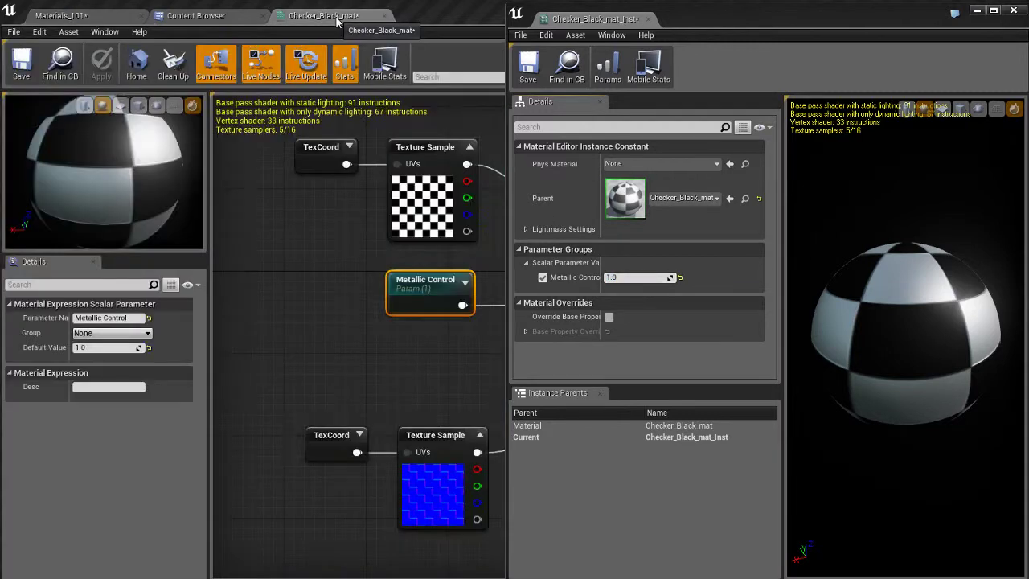
{"action": "right_click_drag", "start_coordinate": [337, 261], "coordinate": [235, 274]}
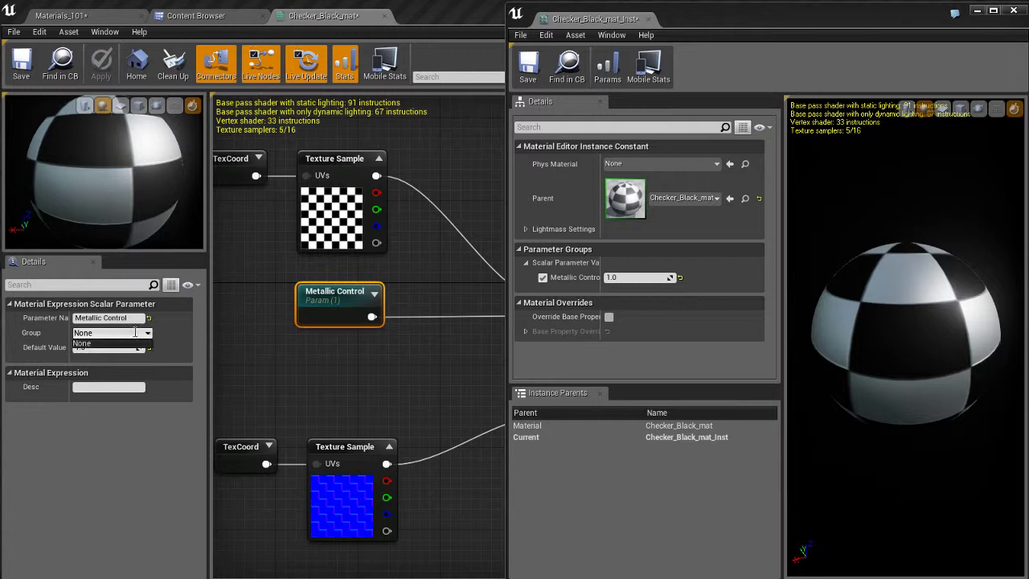
{"action": "left_click", "coordinate": [100, 333]}
{"action": "double_click", "coordinate": [101, 333]}
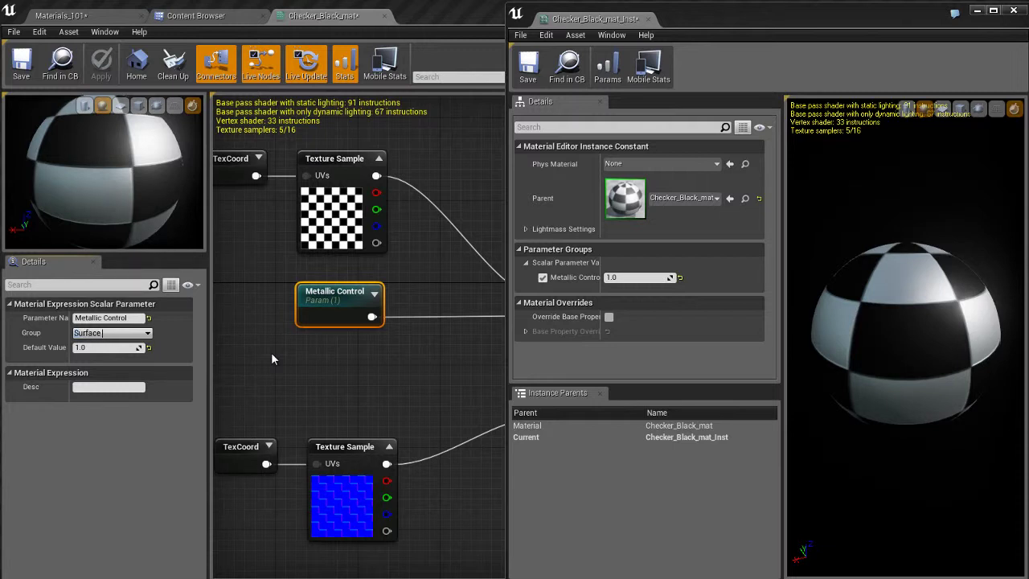
{"action": "type", "text": "ook"}
{"action": "key", "text": "Return"}
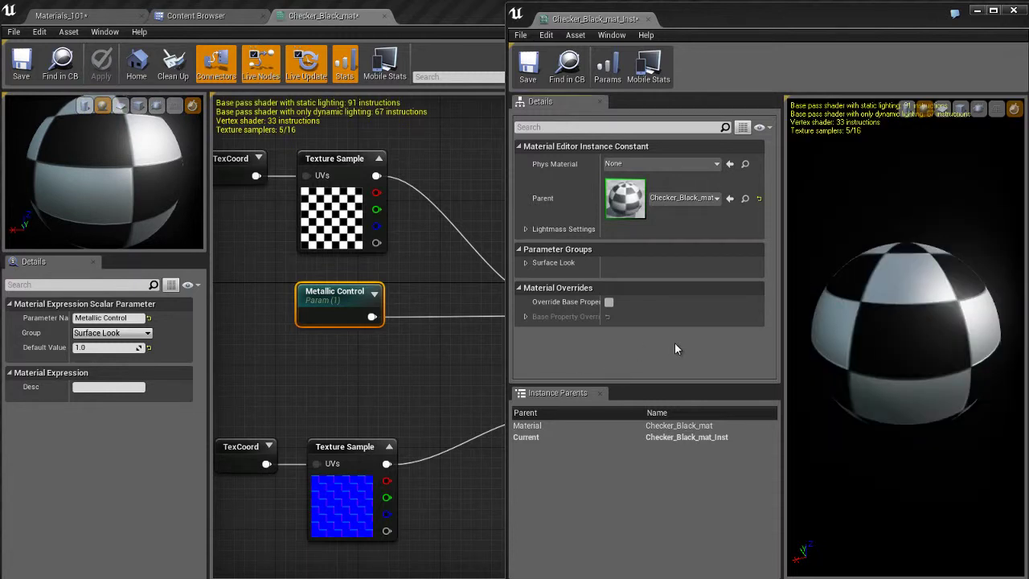
{"action": "left_click", "coordinate": [561, 265]}
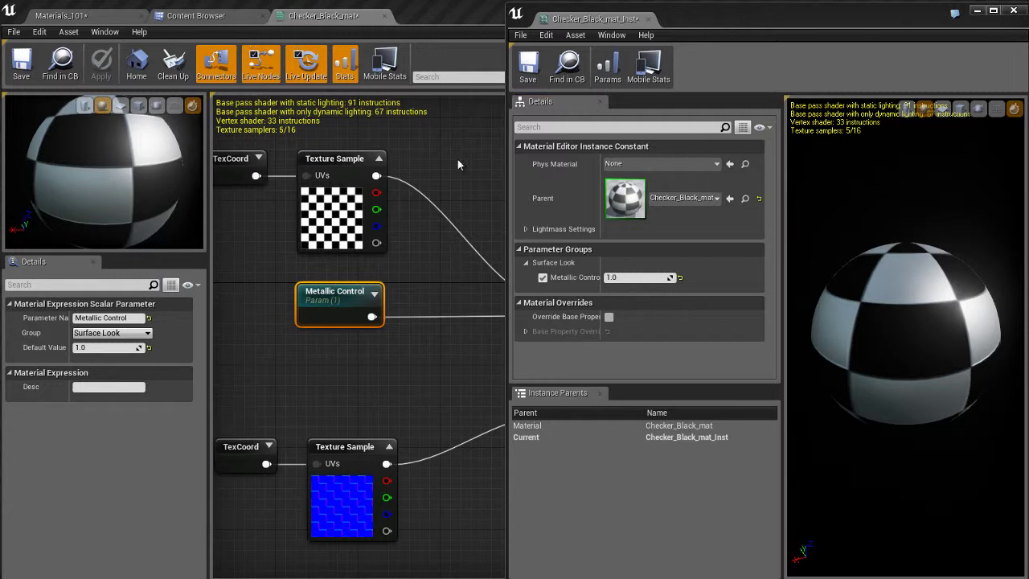
- Narrow the instance window and add a Multiply node to the Checker_Black_mat graph
{"action": "right_click_drag", "start_coordinate": [444, 233], "coordinate": [374, 252]}
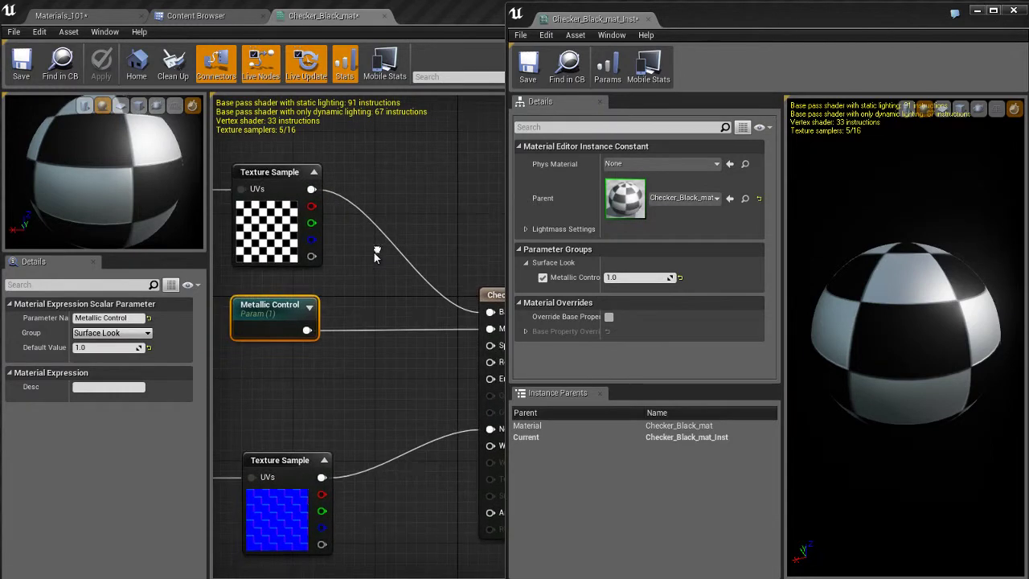
{"action": "left_click_drag", "start_coordinate": [505, 222], "coordinate": [674, 225]}
{"action": "scroll", "coordinate": [480, 217], "scroll_direction": "down", "scroll_amount": 2}
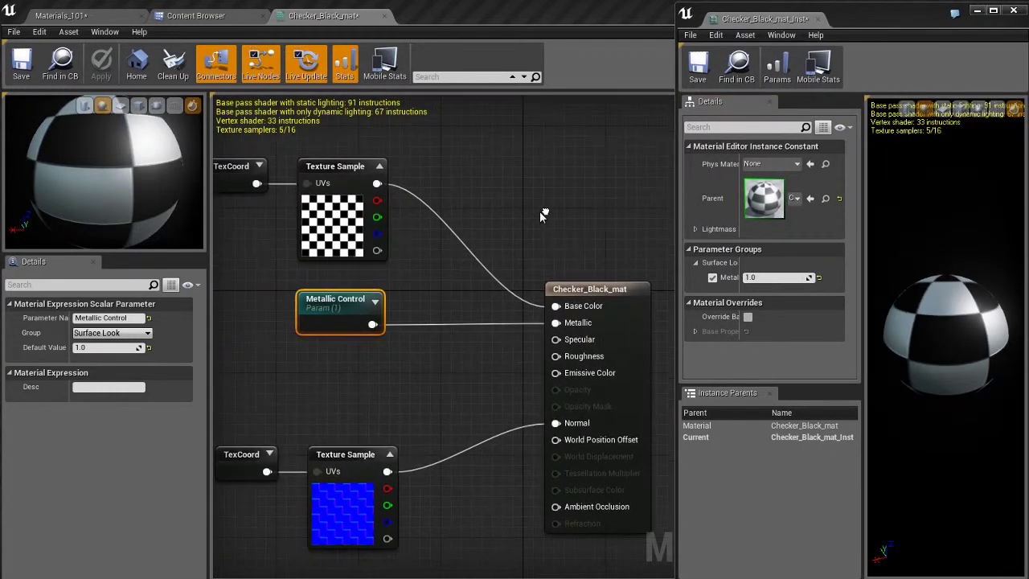
{"action": "scroll", "coordinate": [539, 210], "scroll_direction": "up", "scroll_amount": 2}
{"action": "left_click", "coordinate": [490, 204]}
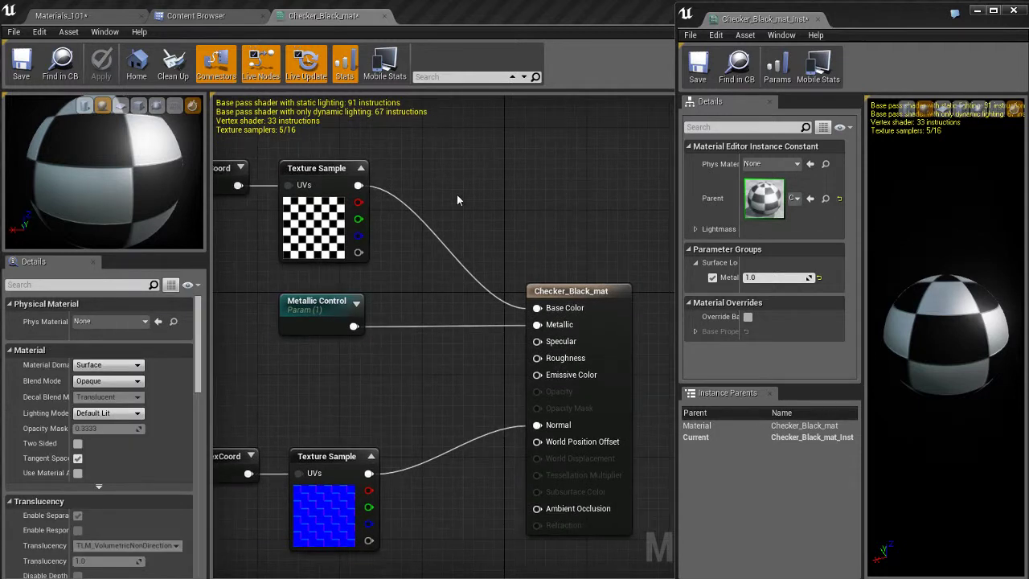
{"action": "left_click", "coordinate": [457, 194]}
- Wire the checker texture into Multiply's A input and a new constant vector into B
{"action": "left_click_drag", "start_coordinate": [500, 207], "coordinate": [464, 183]}
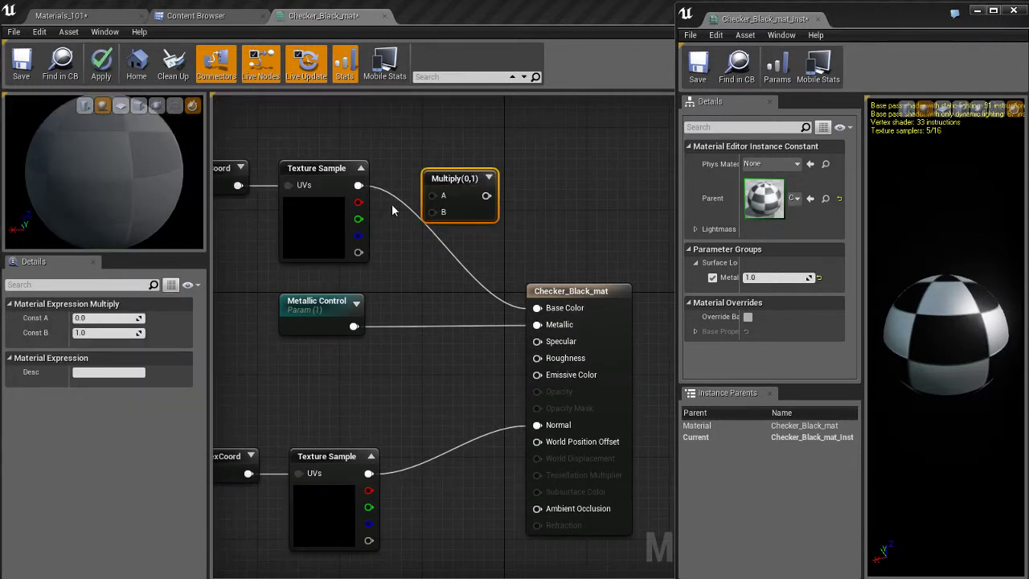
{"action": "left_click_drag", "start_coordinate": [358, 185], "coordinate": [434, 196]}
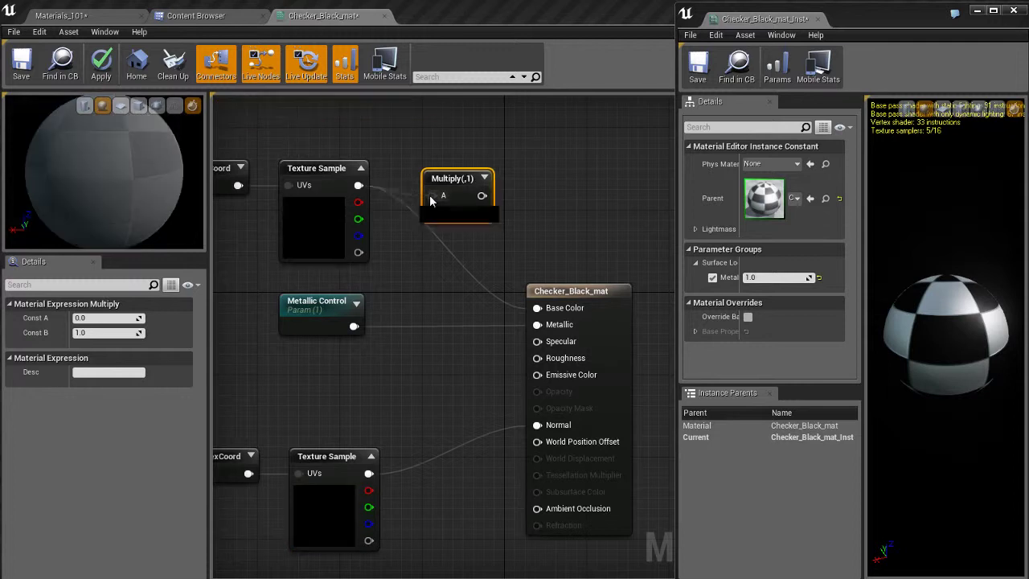
{"action": "left_click", "coordinate": [429, 263]}
{"action": "left_click_drag", "start_coordinate": [450, 310], "coordinate": [413, 301]}
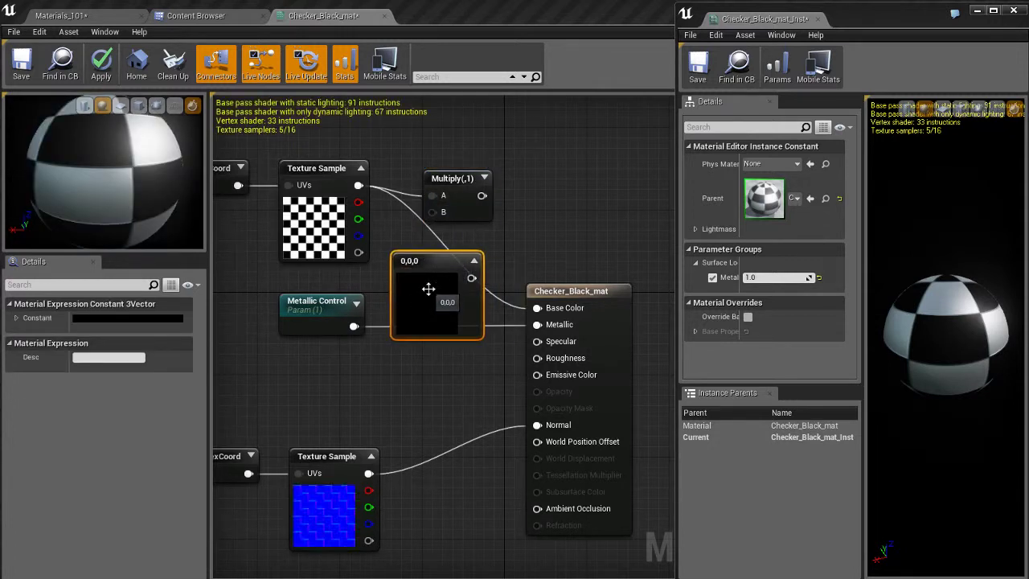
{"action": "left_click_drag", "start_coordinate": [471, 279], "coordinate": [432, 213]}
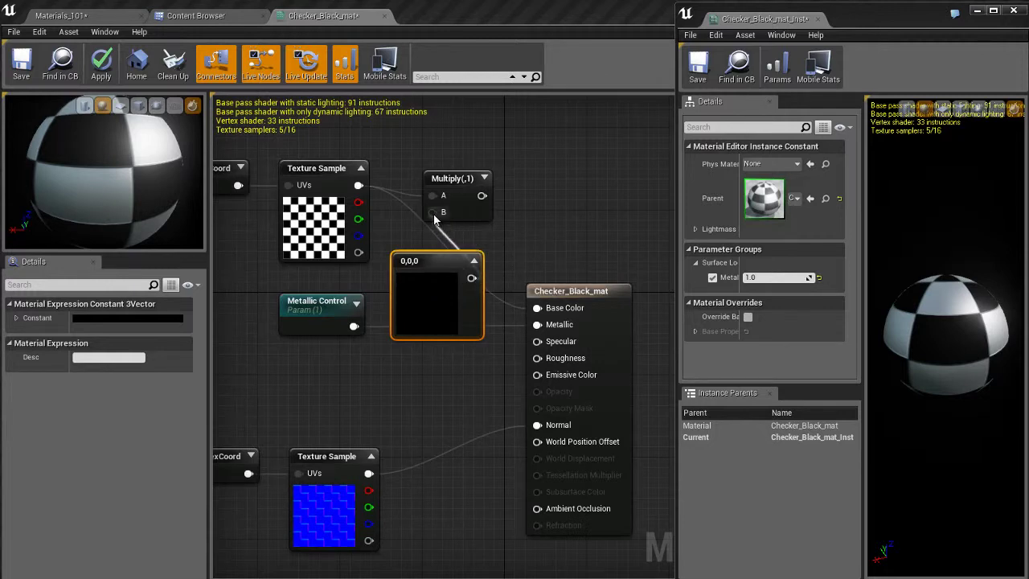
- Make the constant vector bright red (1, 0.0289, 0.0098) and connect it to Multiply's B
{"action": "double_click", "coordinate": [426, 294]}
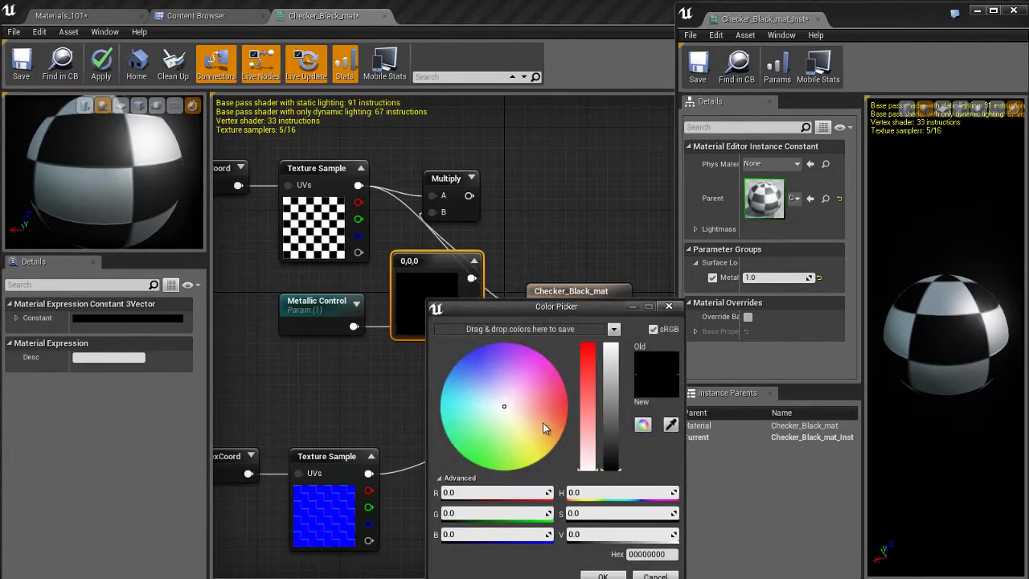
{"action": "left_click", "coordinate": [568, 407]}
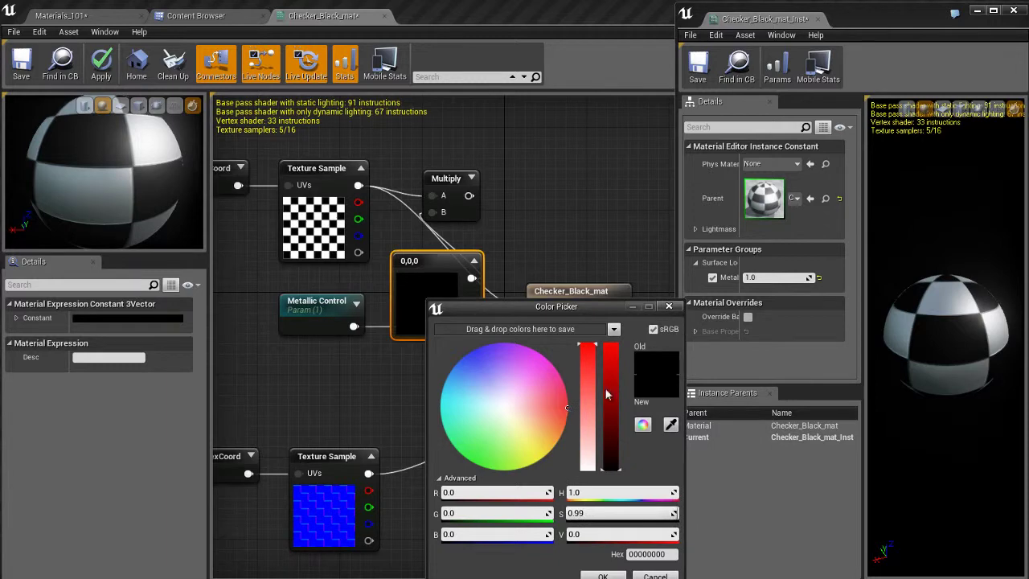
{"action": "left_click_drag", "start_coordinate": [613, 381], "coordinate": [614, 346]}
{"action": "left_click", "coordinate": [602, 576]}
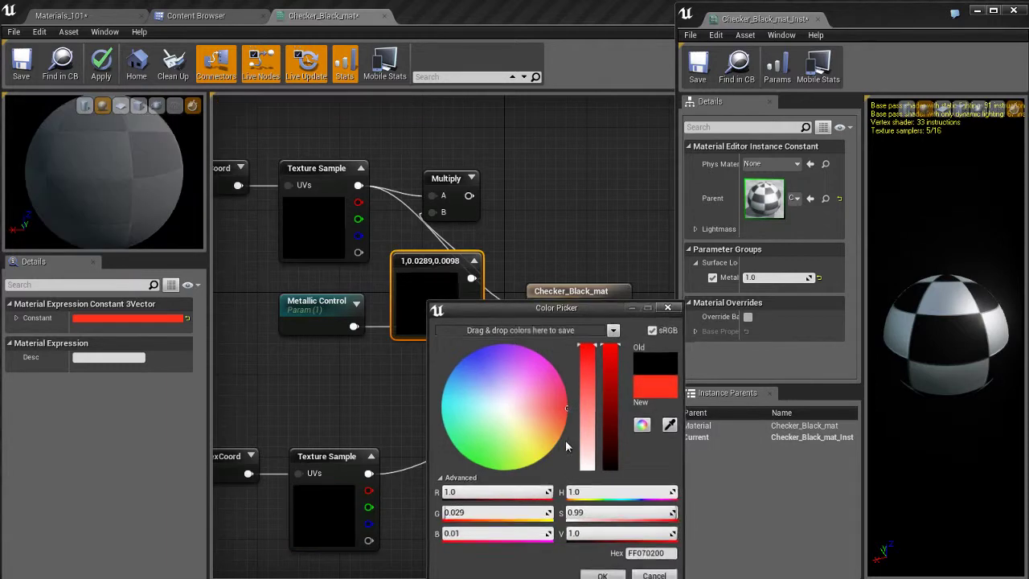
{"action": "left_click_drag", "start_coordinate": [471, 278], "coordinate": [437, 211]}
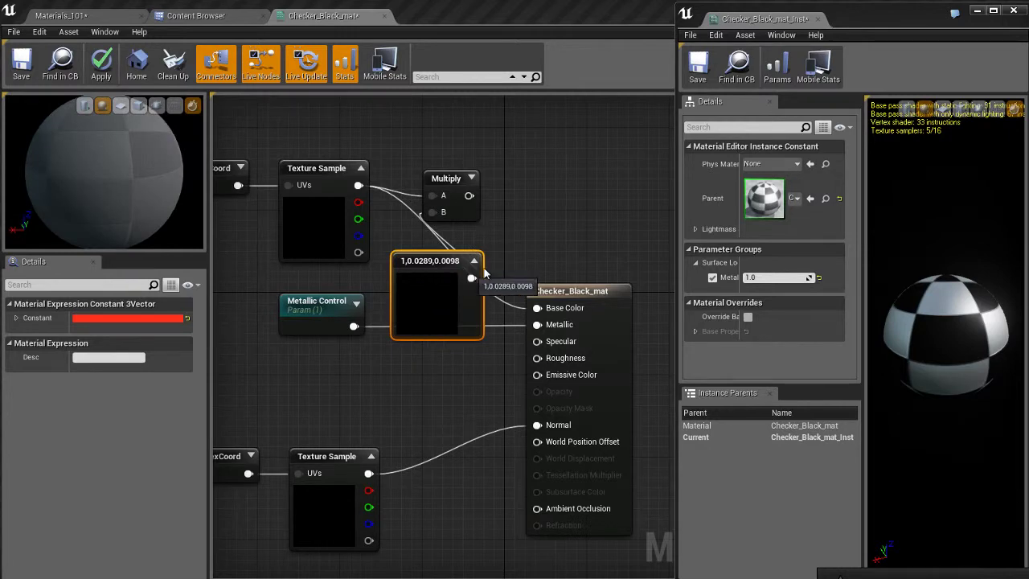
{"action": "double_click", "coordinate": [465, 297]}
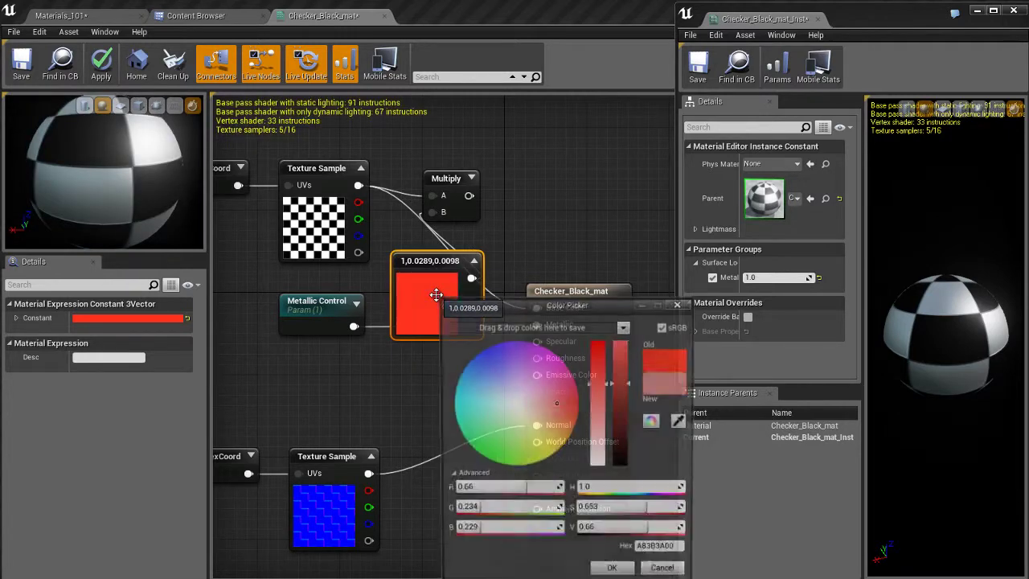
{"action": "left_click", "coordinate": [613, 573]}
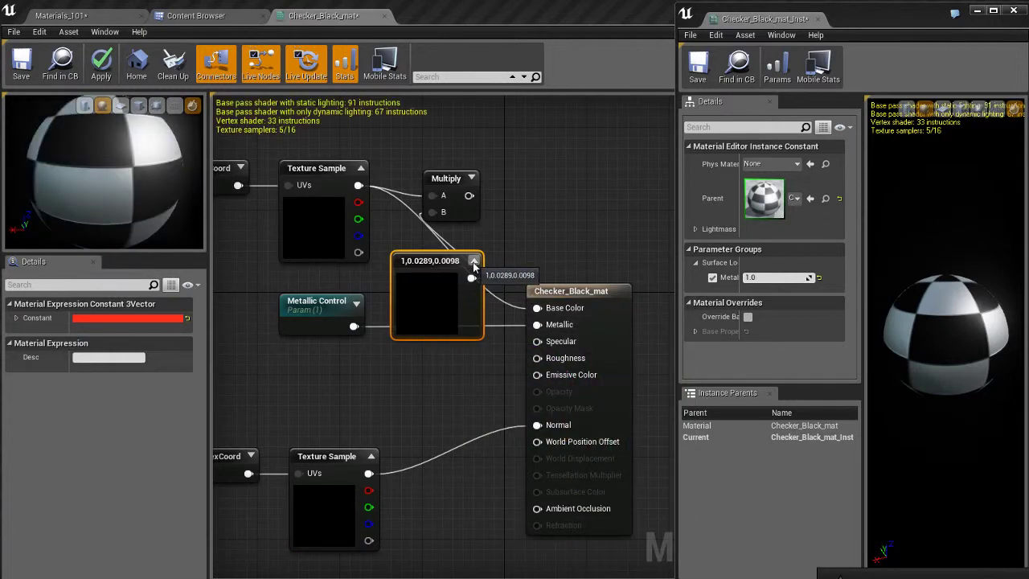
- Convert the red colour constant into a vector parameter named Base Color
{"action": "left_click", "coordinate": [473, 262]}
{"action": "right_click", "coordinate": [425, 268]}
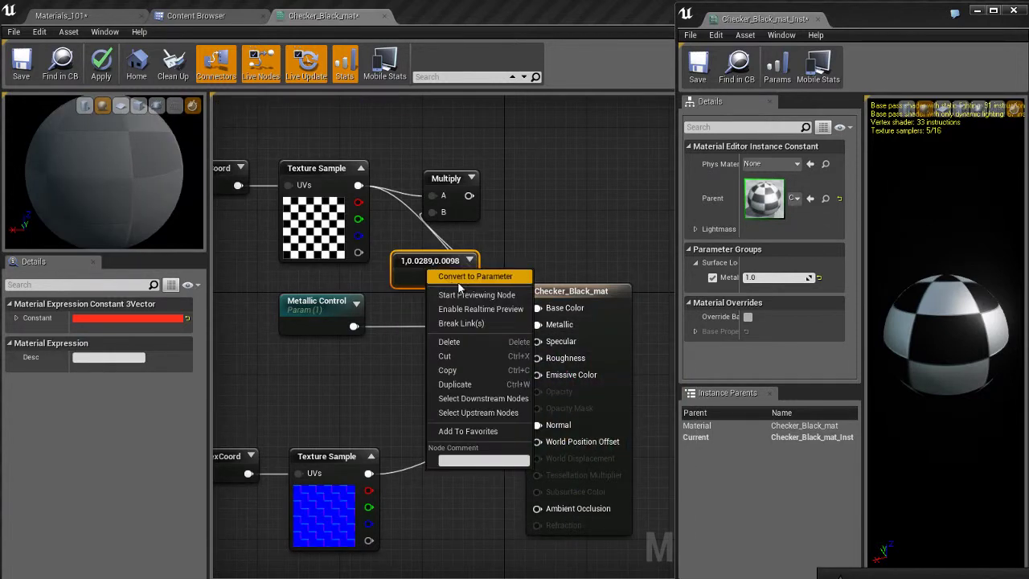
{"action": "left_click", "coordinate": [481, 277]}
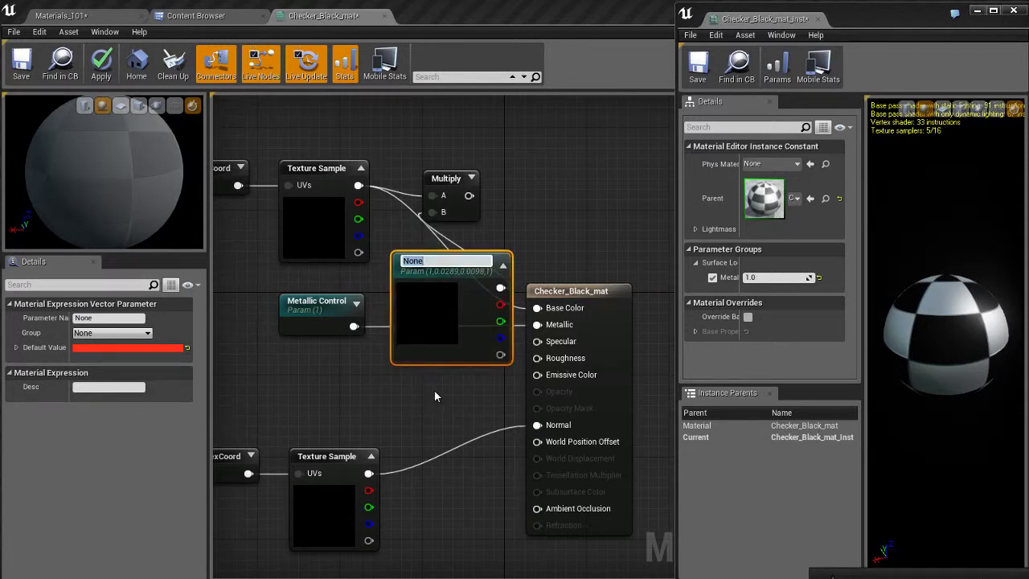
{"action": "type", "text": "Base Co"}
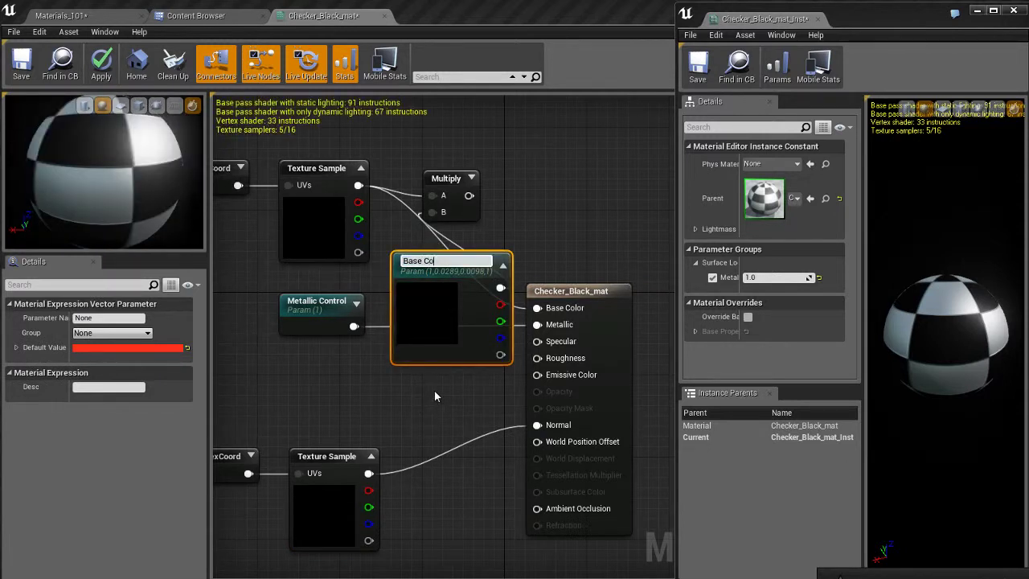
{"action": "type", "text": "lor"}
{"action": "key", "text": "Return"}
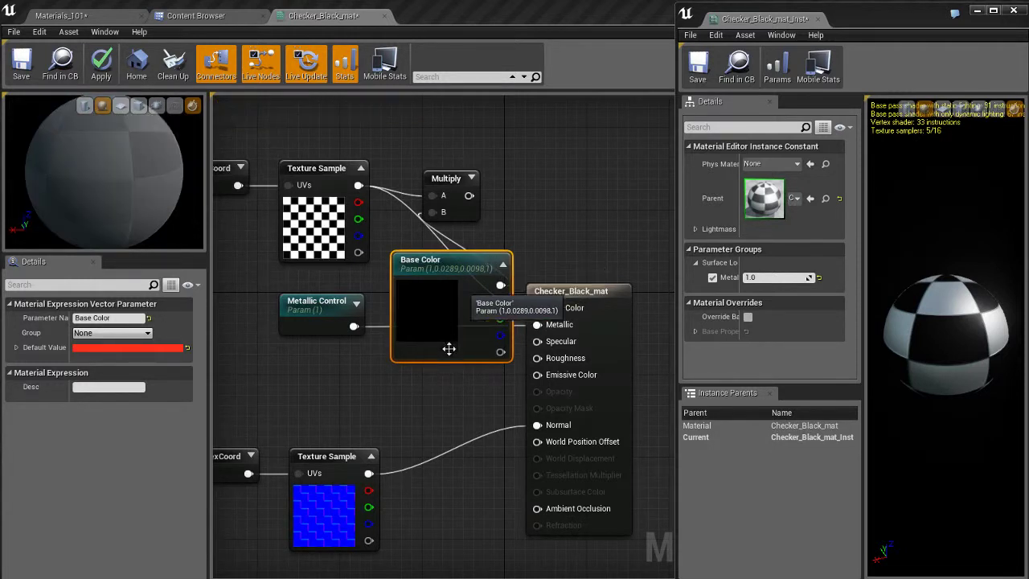
- Rearrange Metallic Control, Base Color, TexCoord and Texture Sample nodes around Multiply
{"action": "right_click_drag", "start_coordinate": [407, 298], "coordinate": [477, 317]}
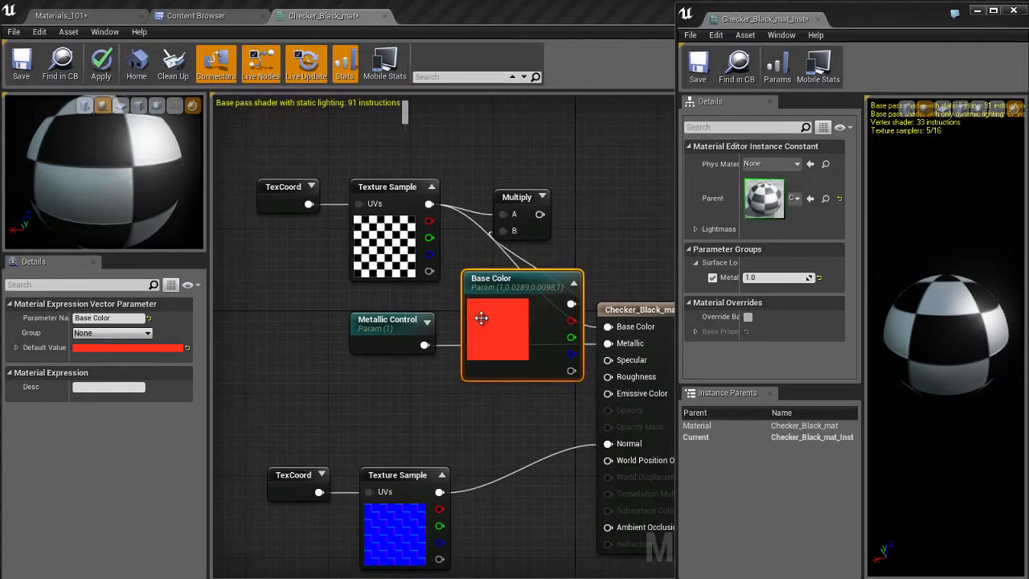
{"action": "left_click_drag", "start_coordinate": [375, 346], "coordinate": [355, 419]}
{"action": "left_click_drag", "start_coordinate": [494, 282], "coordinate": [298, 282]}
{"action": "left_click_drag", "start_coordinate": [304, 153], "coordinate": [374, 126]}
{"action": "left_click_drag", "start_coordinate": [348, 287], "coordinate": [400, 256]}
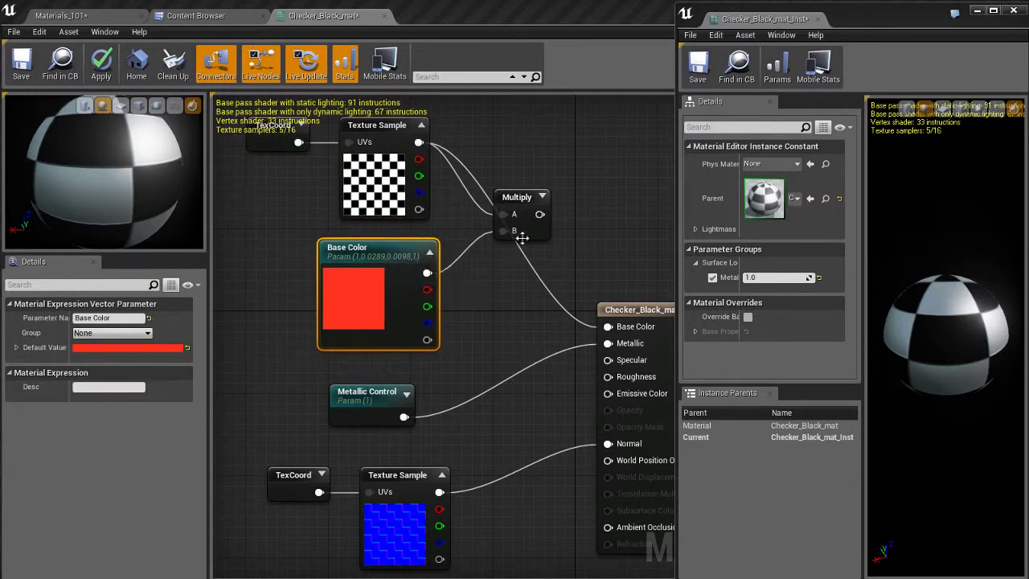
{"action": "left_click", "coordinate": [542, 221]}
{"action": "right_click", "coordinate": [541, 218]}
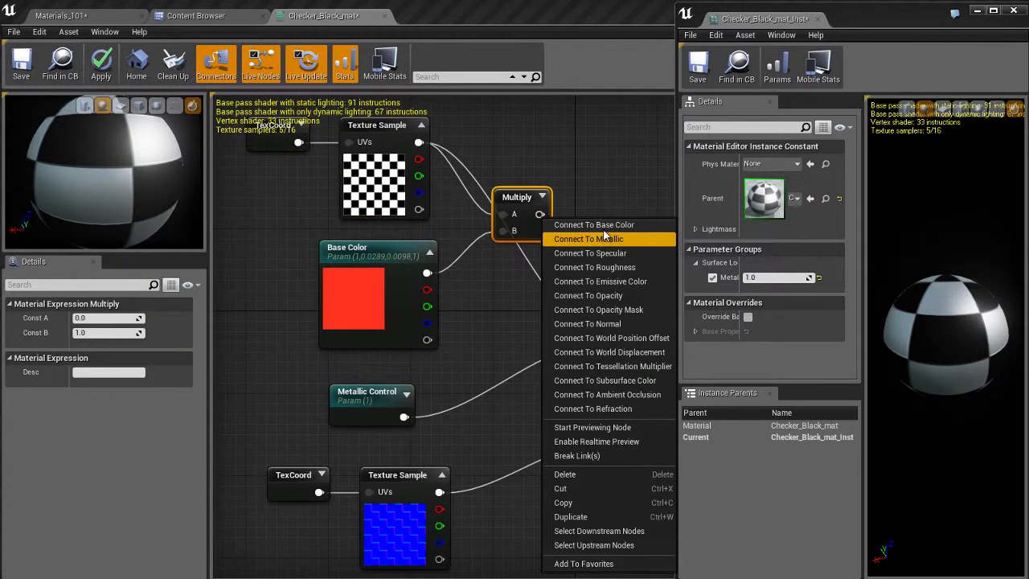
- Connect the Multiply output to the material's Base Color input
{"action": "left_click", "coordinate": [603, 226]}
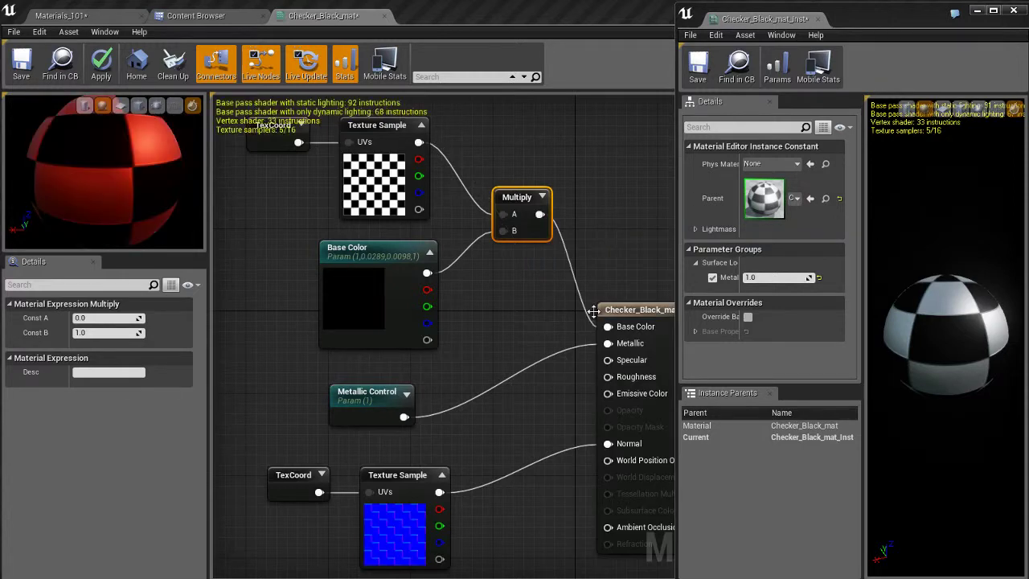
{"action": "right_click_drag", "start_coordinate": [515, 308], "coordinate": [512, 323]}
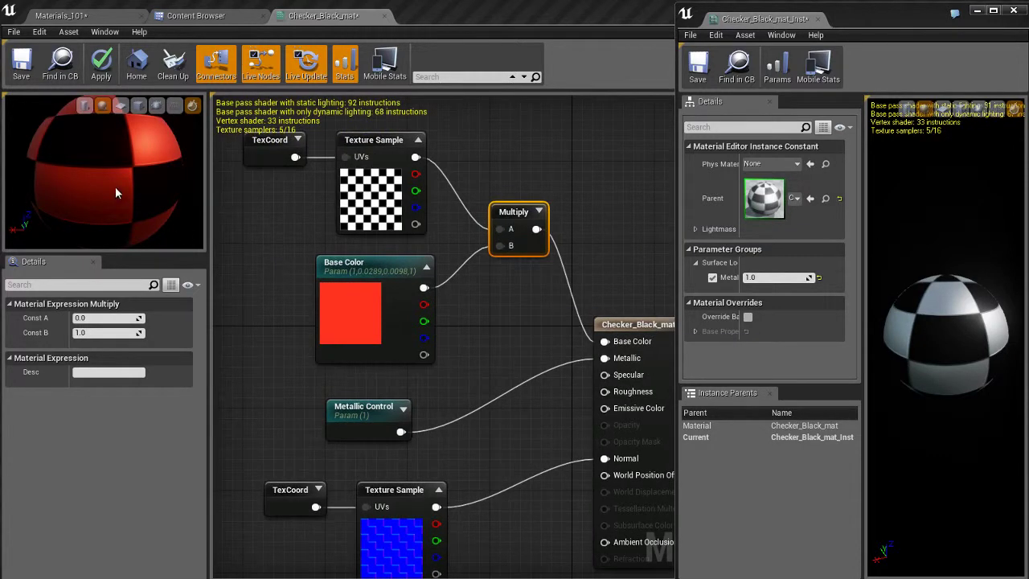
{"action": "mouse_move", "coordinate": [115, 187]}
{"action": "left_mouse_down"}
{"action": "mouse_move", "coordinate": [122, 197]}
{"action": "mouse_move", "coordinate": [107, 193]}
{"action": "left_mouse_up"}
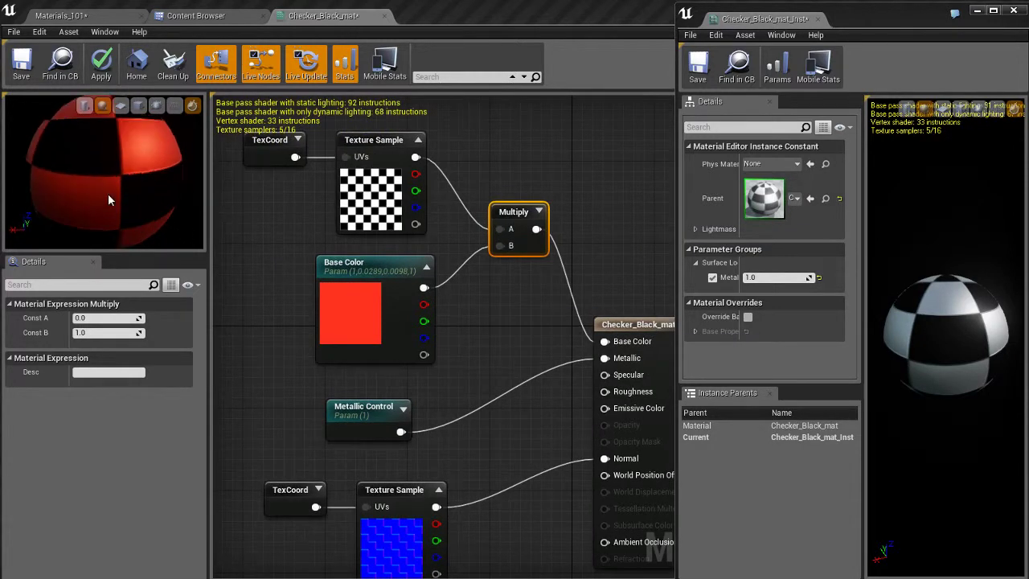
- File the Base Color parameter under the Surface Look group
{"action": "left_click", "coordinate": [369, 271]}
{"action": "left_click_drag", "start_coordinate": [369, 271], "coordinate": [358, 270]}
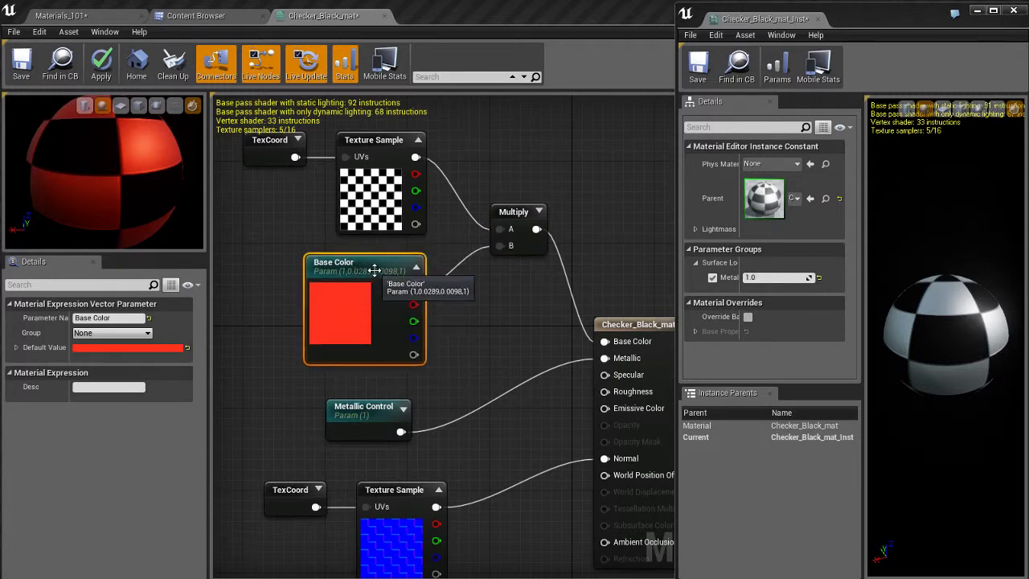
{"action": "left_click", "coordinate": [148, 332]}
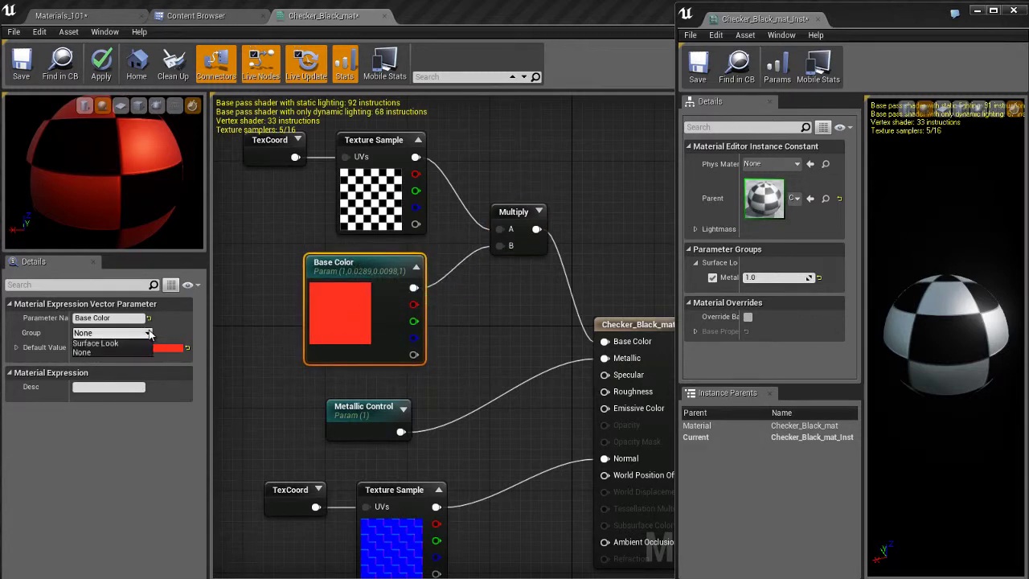
{"action": "left_click", "coordinate": [95, 344]}
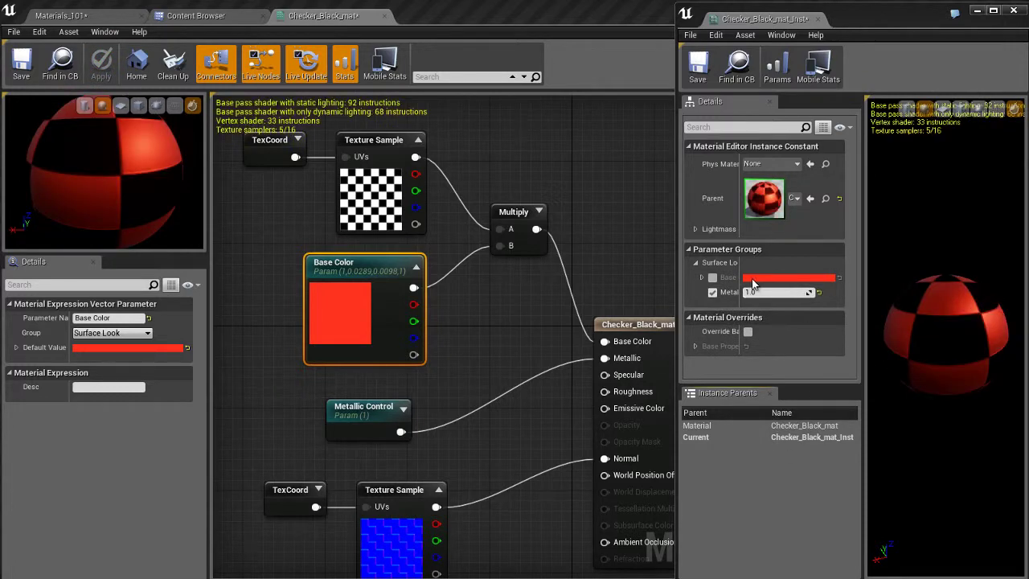
- Widen the instance window, override Base Color and set it to blue (2023FFFF)
{"action": "left_click_drag", "start_coordinate": [676, 273], "coordinate": [422, 269]}
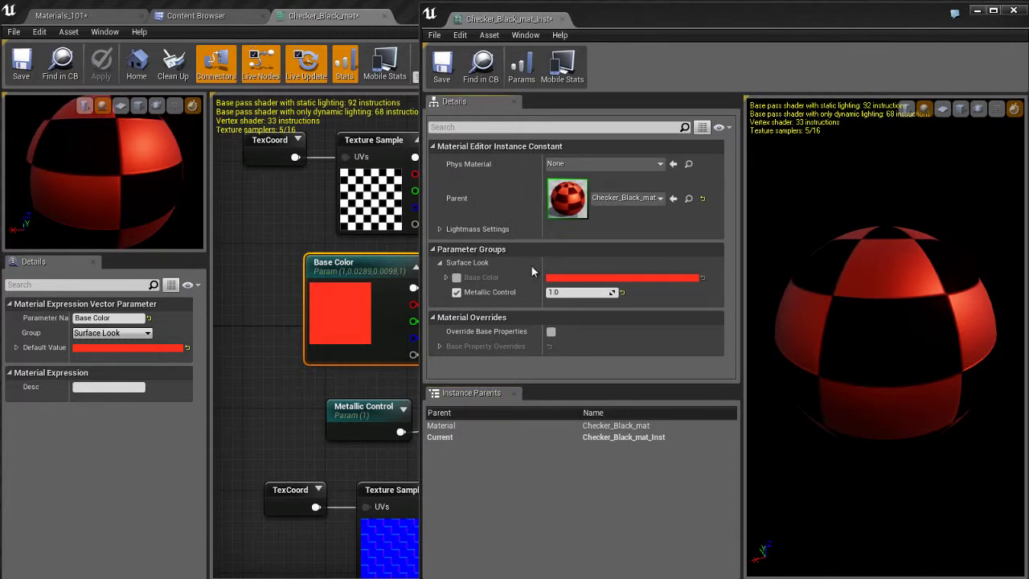
{"action": "left_click", "coordinate": [457, 277]}
{"action": "left_click", "coordinate": [618, 278]}
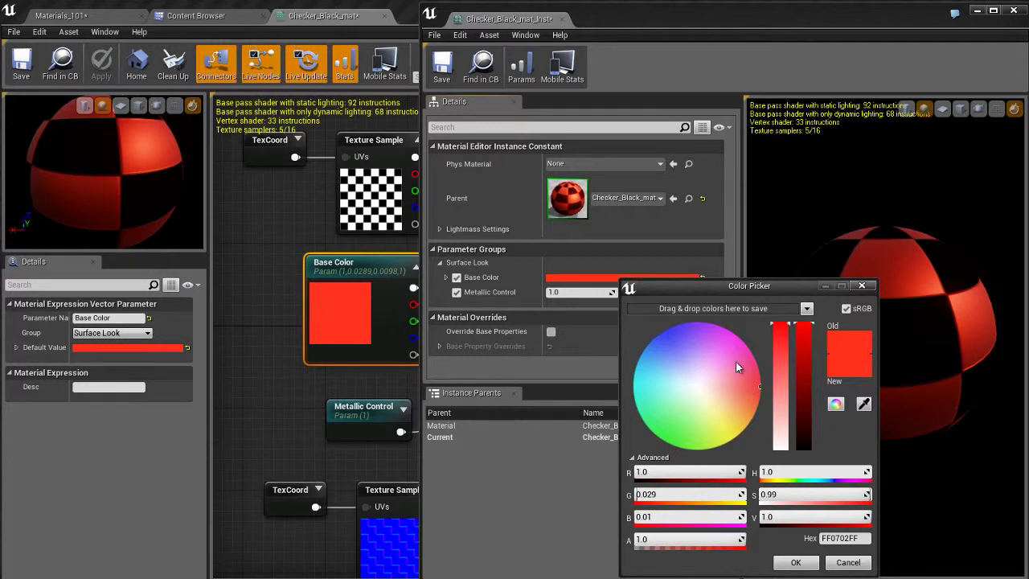
{"action": "left_click_drag", "start_coordinate": [740, 378], "coordinate": [668, 339]}
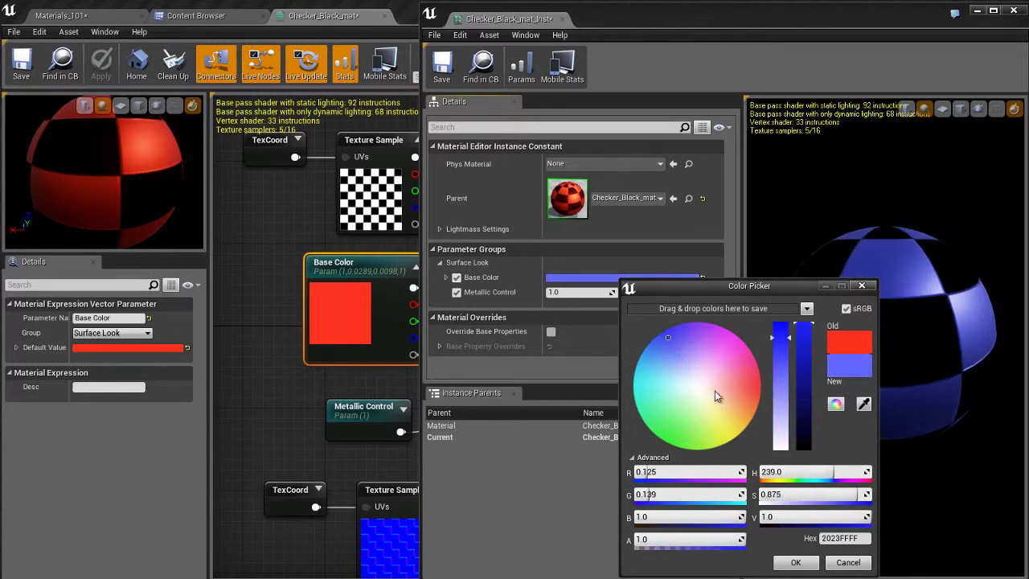
{"action": "left_click", "coordinate": [796, 562]}
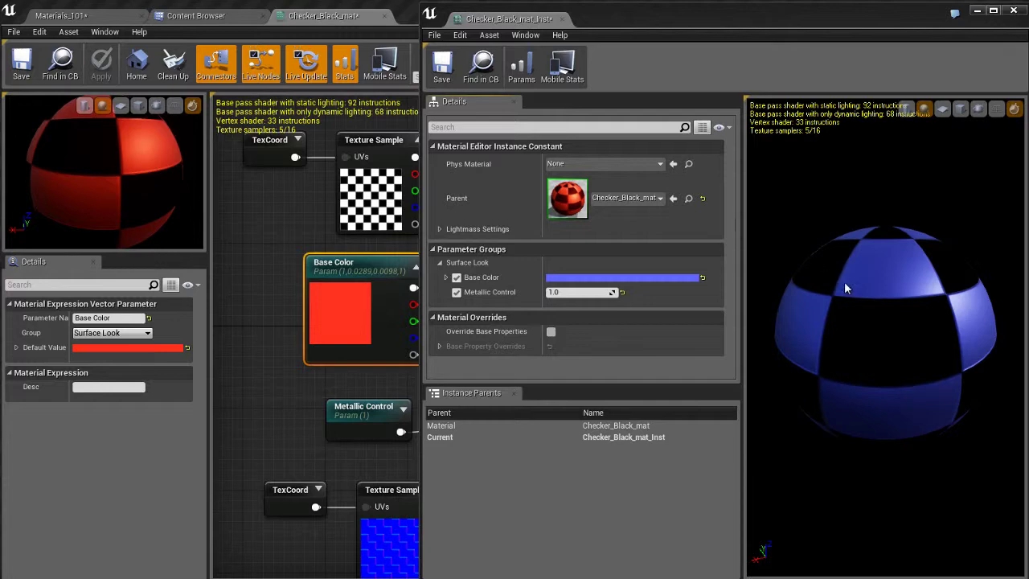
- Show the level sphere and set the instance's Base Color to orange (FF2500FF)
{"action": "left_click", "coordinate": [128, 17]}
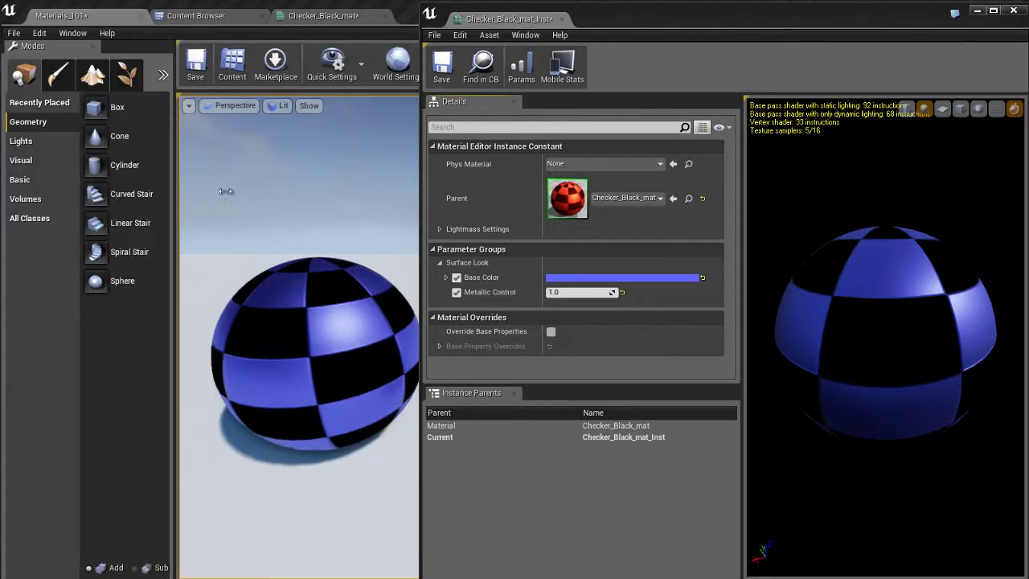
{"action": "left_click", "coordinate": [643, 279]}
{"action": "left_click_drag", "start_coordinate": [692, 340], "coordinate": [783, 400]}
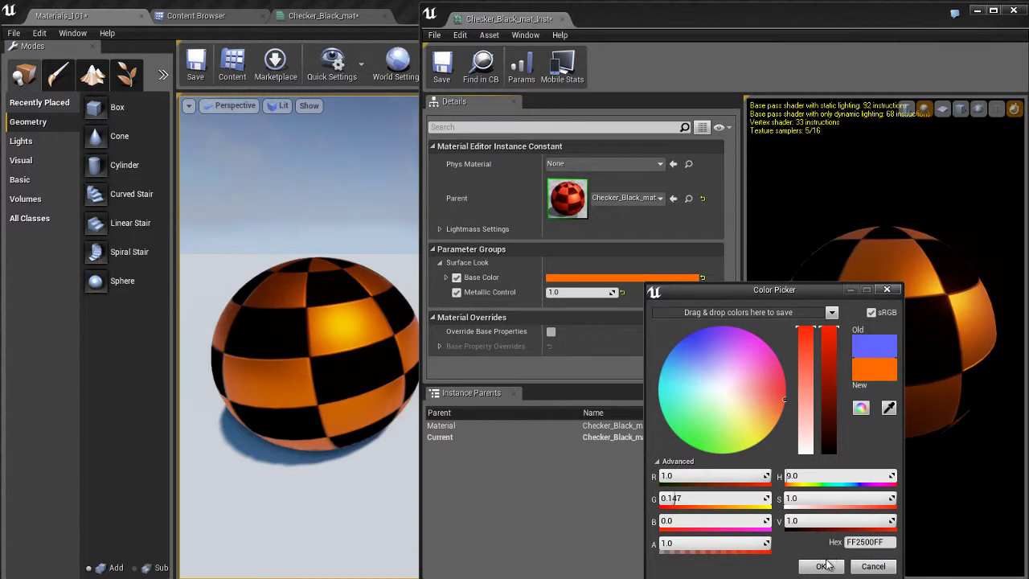
{"action": "left_click", "coordinate": [822, 567]}
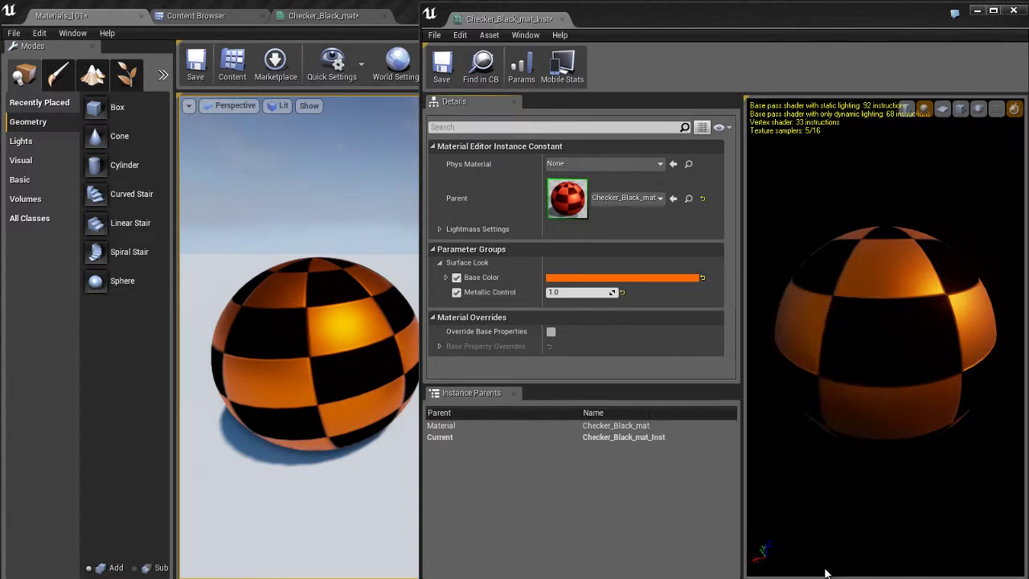
{"action": "right_click", "coordinate": [487, 278]}
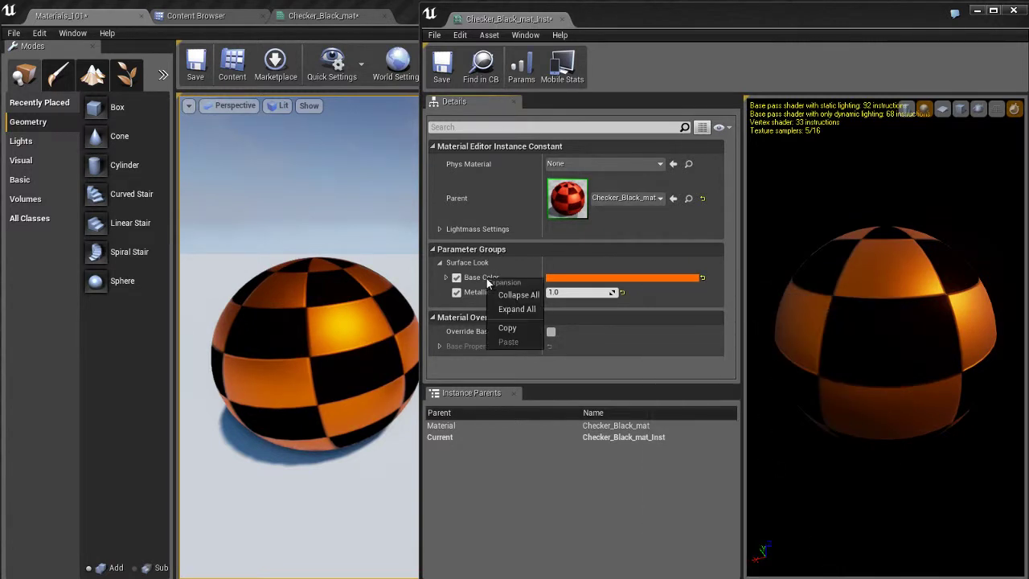
{"action": "left_click", "coordinate": [480, 278]}
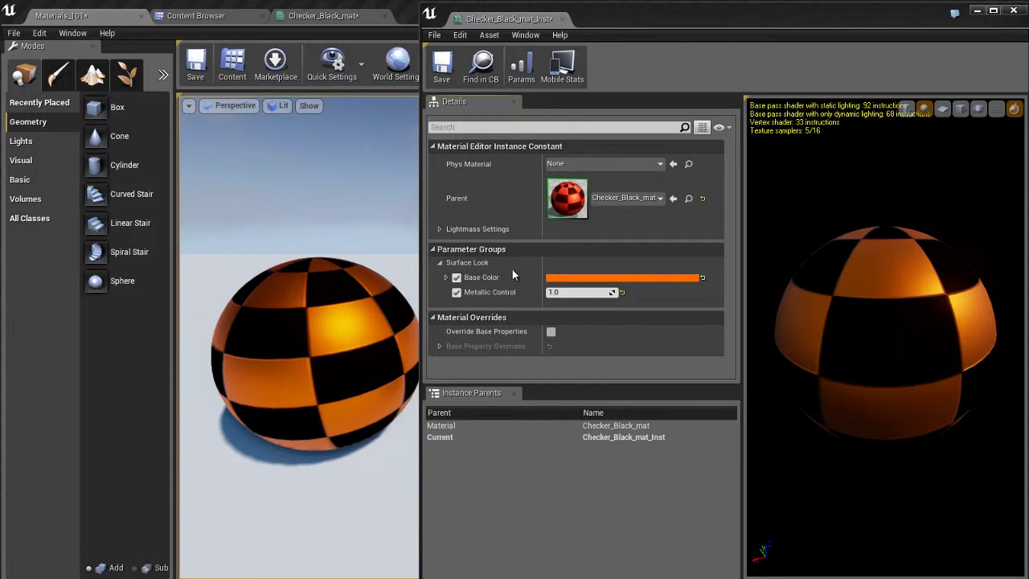
- Reset Base Color to red, try Metallic Control 0.1, then restore it to 1.0
{"action": "left_click", "coordinate": [702, 278]}
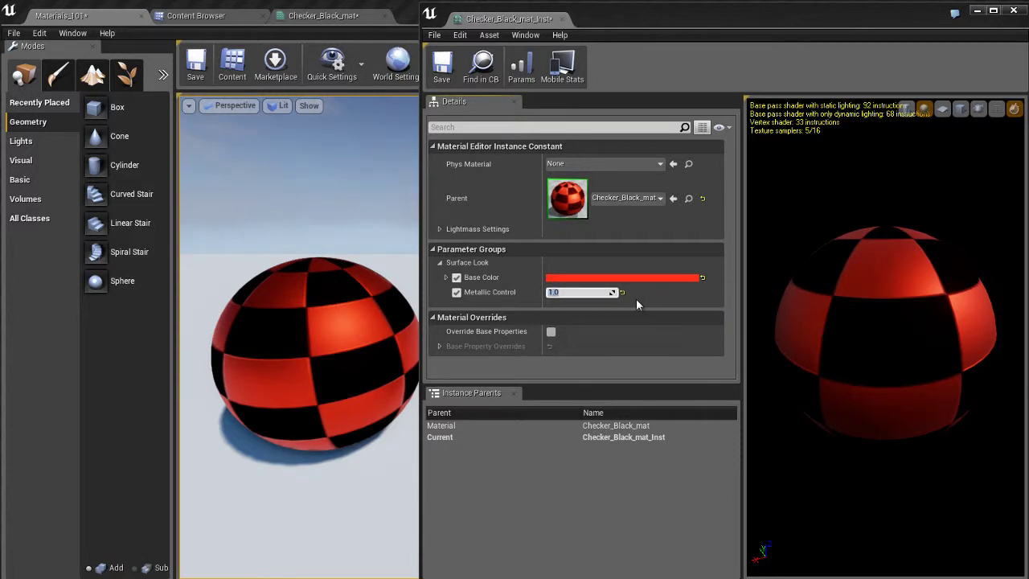
{"action": "type", "text": "0.1"}
{"action": "key", "text": "Return"}
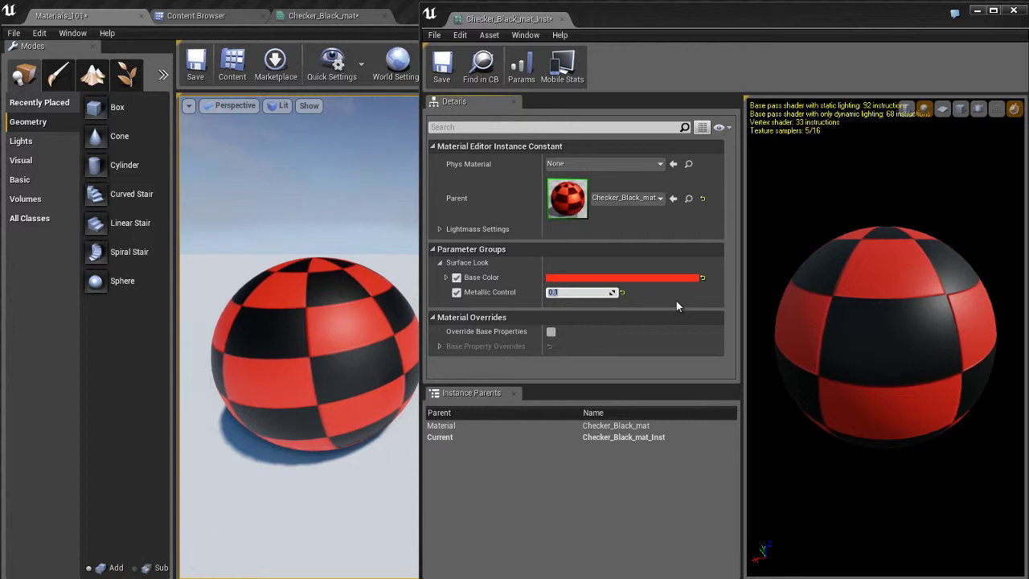
{"action": "left_click", "coordinate": [668, 300]}
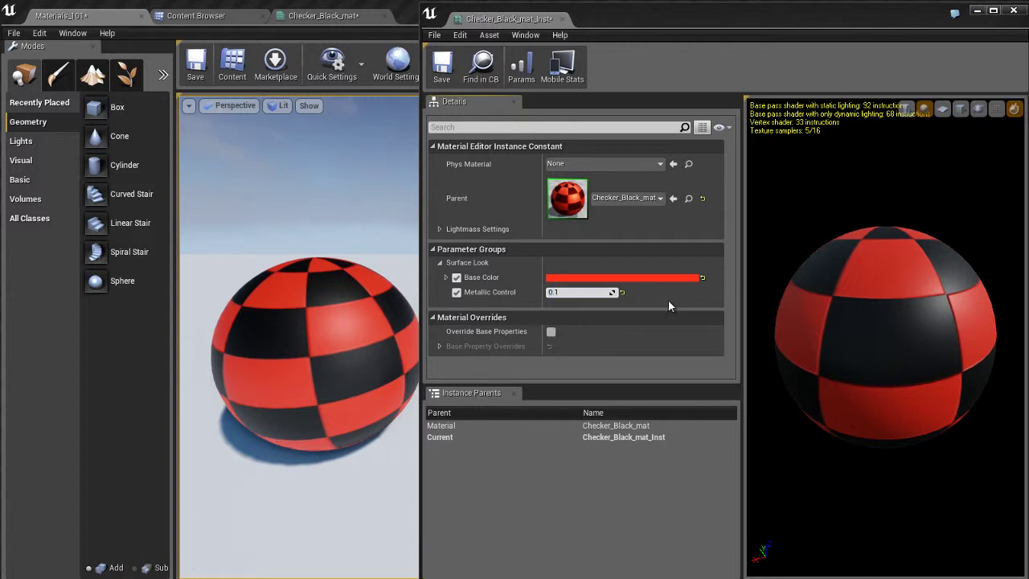
{"action": "left_click", "coordinate": [623, 295]}
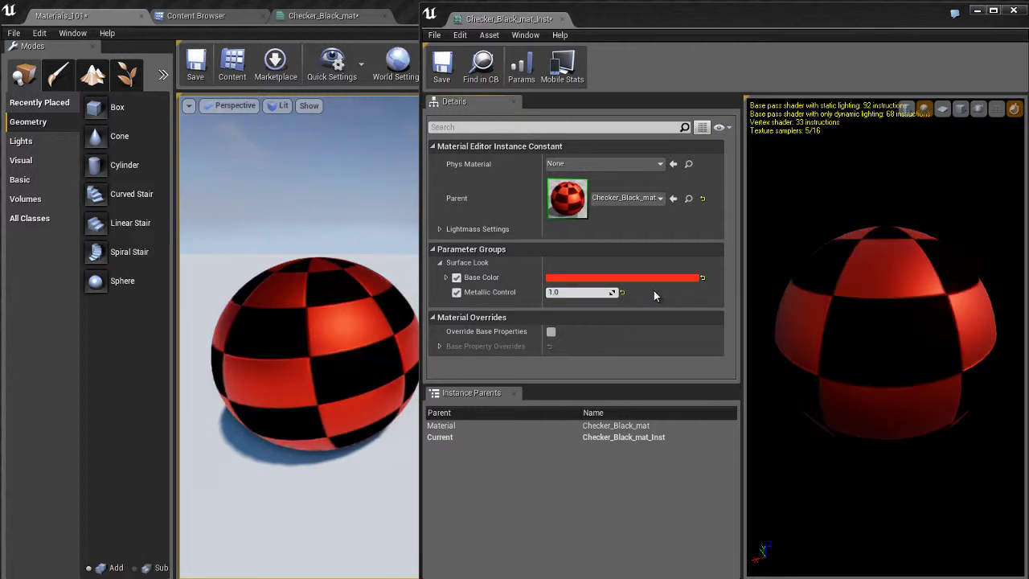
- Set the instance's Base Color to warm peach (FF7E30) for a gold checker
{"action": "left_click", "coordinate": [650, 277]}
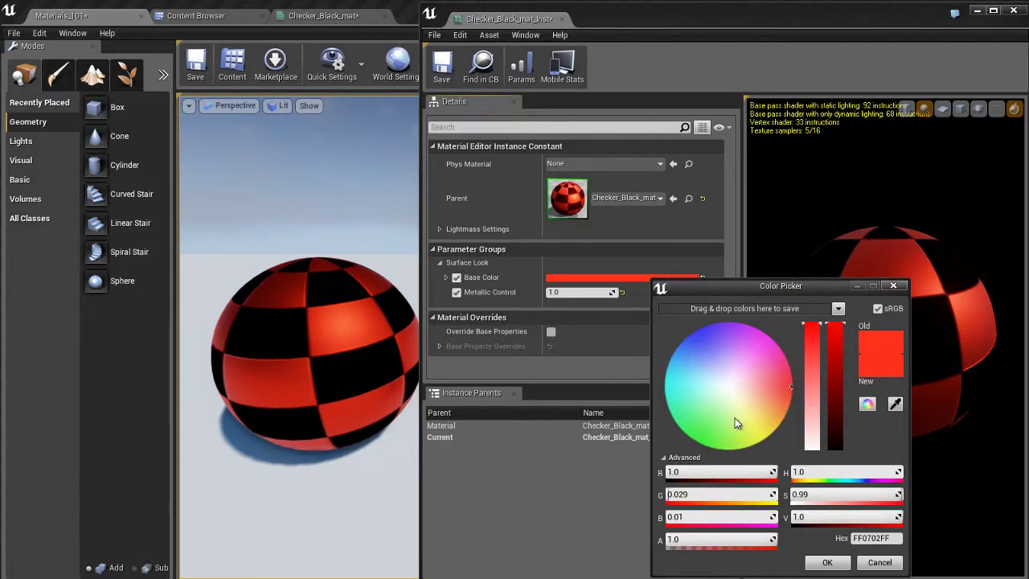
{"action": "left_click_drag", "start_coordinate": [737, 423], "coordinate": [777, 406]}
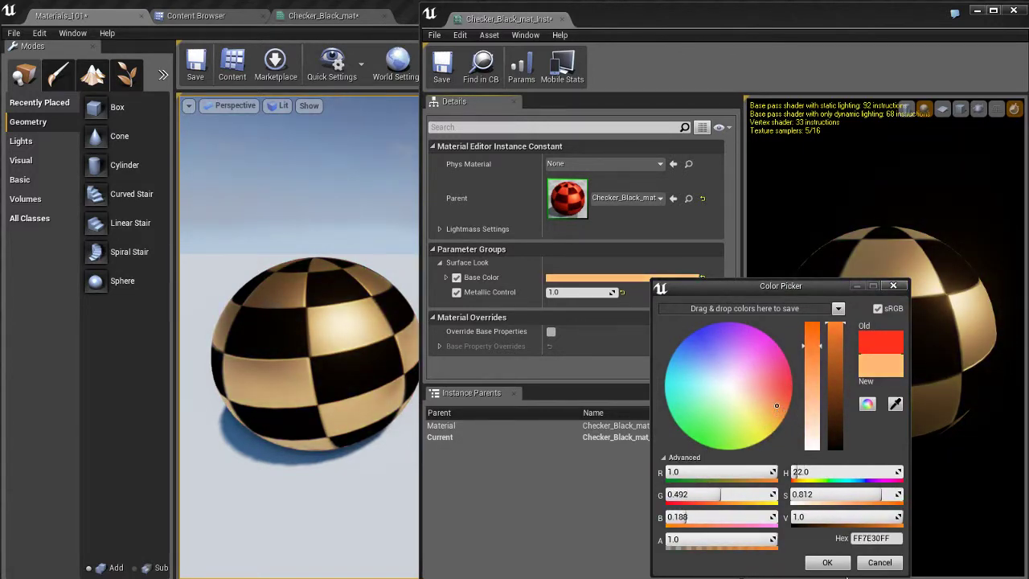
{"action": "left_click", "coordinate": [829, 563]}
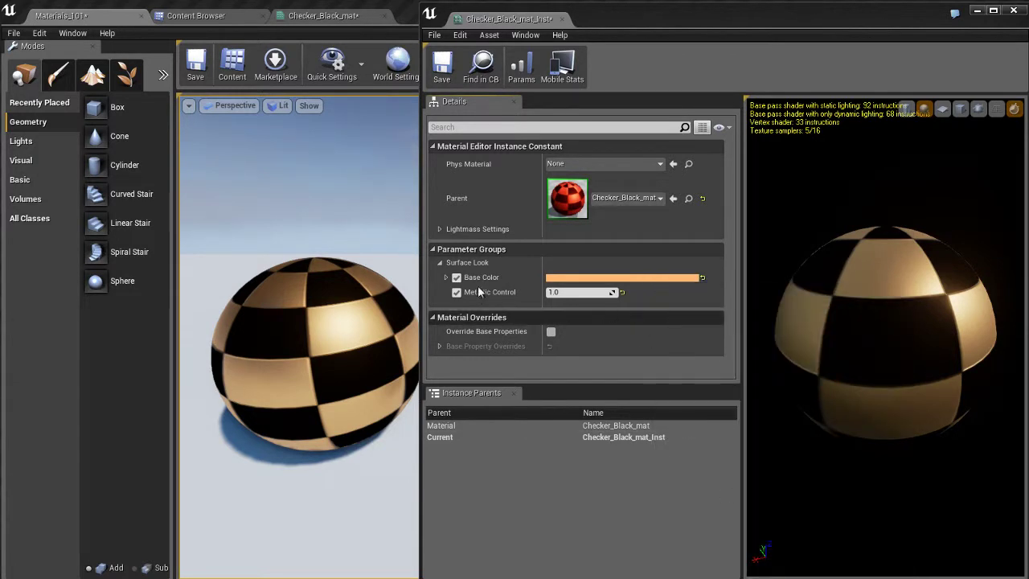
- Narrow the instance editor, save all, and nudge Metallic Control up in Checker_Black_mat
{"action": "left_click_drag", "start_coordinate": [419, 255], "coordinate": [603, 257]}
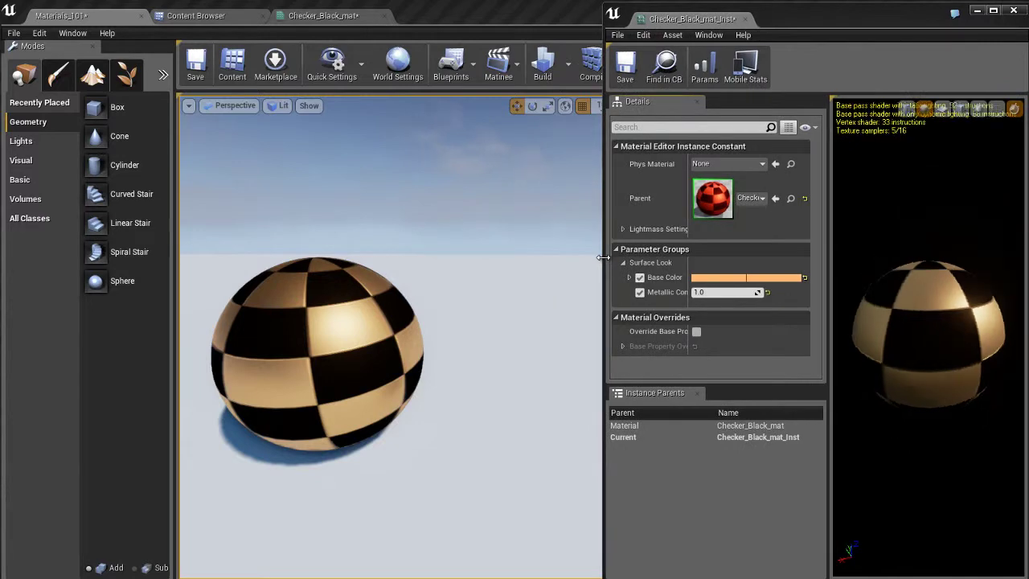
{"action": "left_click", "coordinate": [328, 17]}
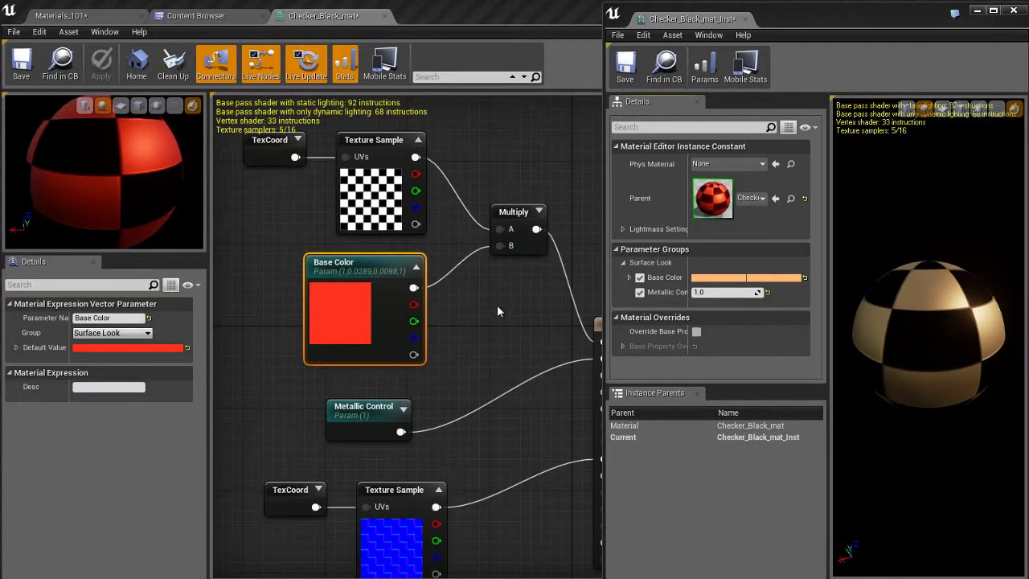
{"action": "key", "text": "ctrl+shift+s"}
{"action": "right_click_drag", "start_coordinate": [491, 328], "coordinate": [451, 275]}
{"action": "left_click_drag", "start_coordinate": [336, 352], "coordinate": [333, 331]}
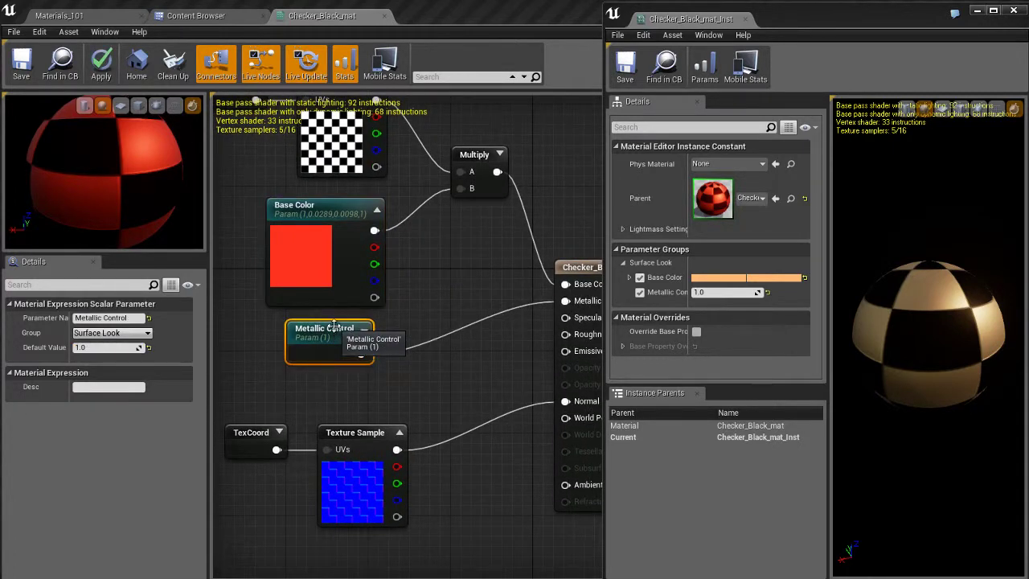
{"action": "right_click_drag", "start_coordinate": [506, 351], "coordinate": [487, 336]}
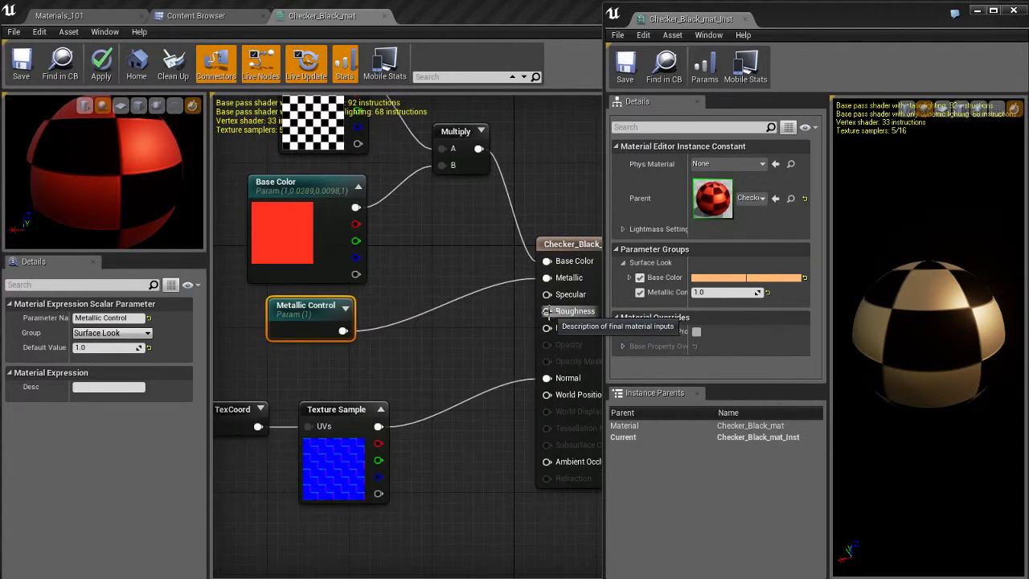
- Wire a new Constant into the Roughness input and convert it to a parameter named Roughness
{"action": "right_click_drag", "start_coordinate": [347, 388], "coordinate": [371, 363]}
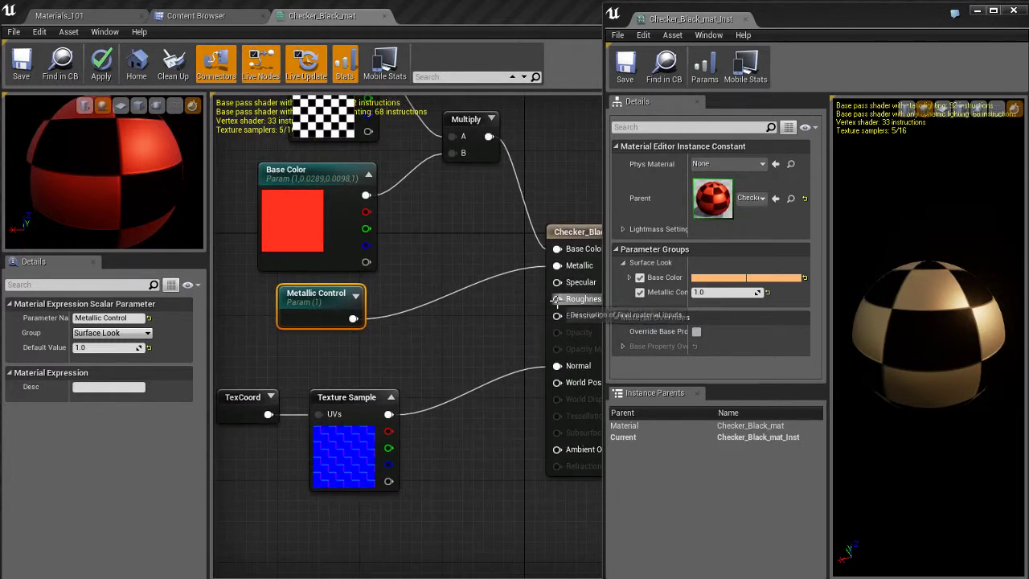
{"action": "left_click_drag", "start_coordinate": [557, 299], "coordinate": [356, 352]}
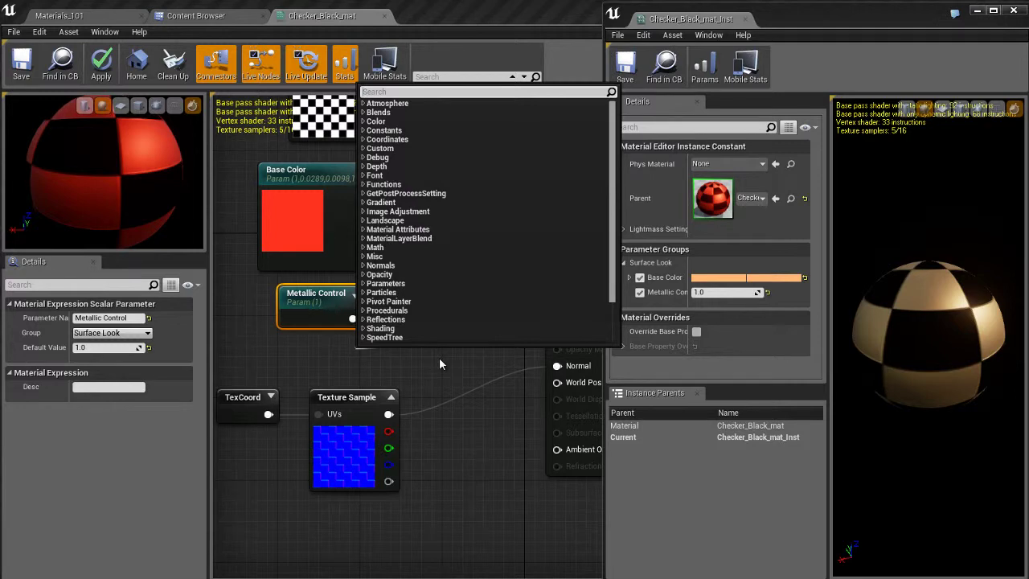
{"action": "type", "text": "1"}
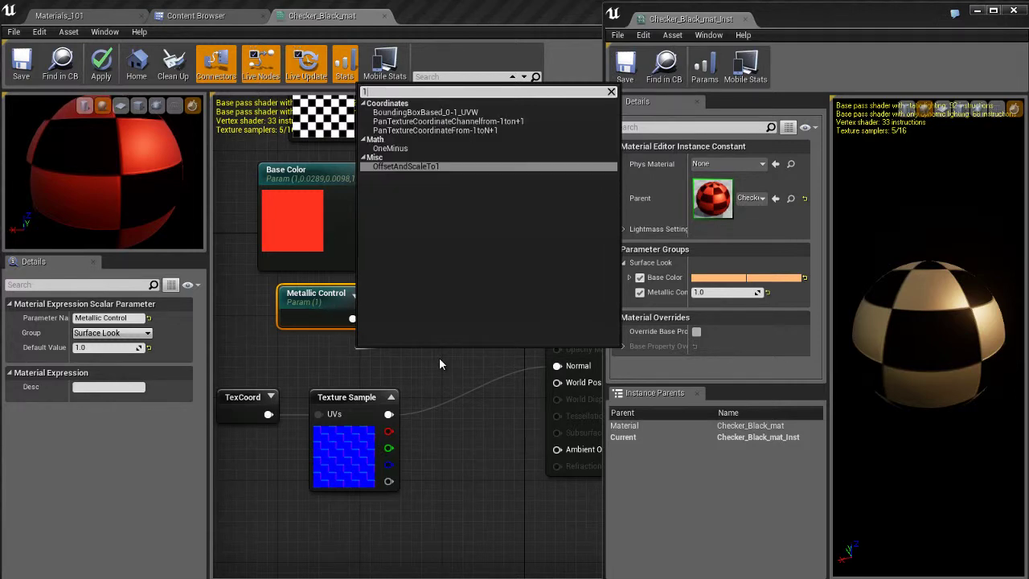
{"action": "key", "text": "BackSpace"}
{"action": "type", "text": "constan"}
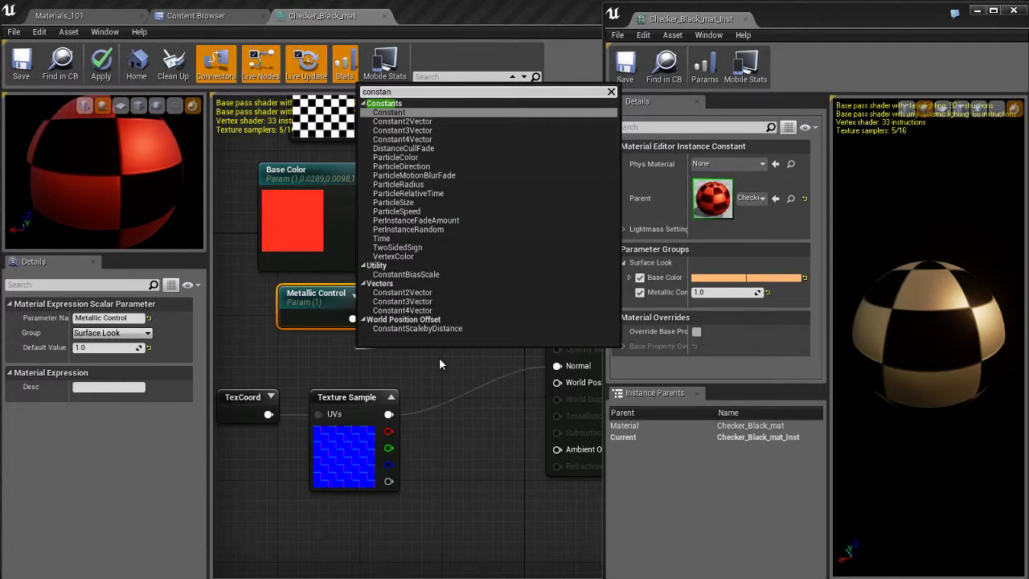
{"action": "key", "text": "Return"}
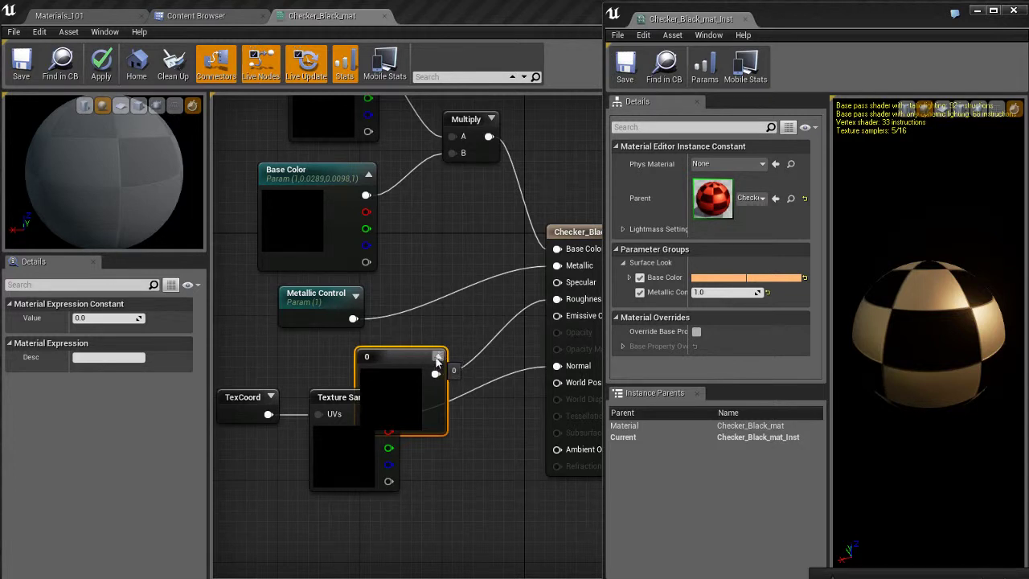
{"action": "left_click", "coordinate": [438, 357]}
{"action": "right_click", "coordinate": [368, 357]}
{"action": "left_click", "coordinate": [427, 365]}
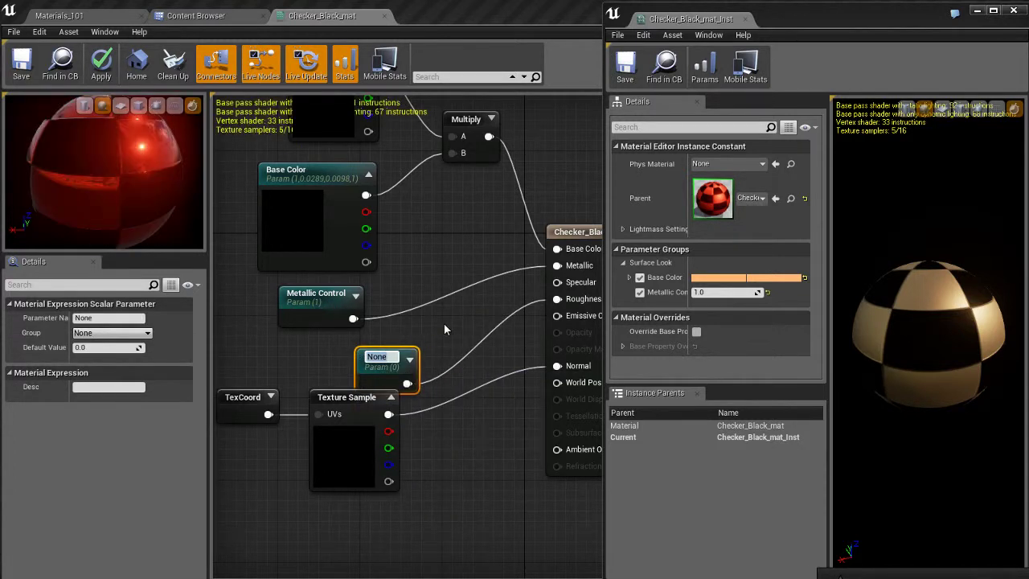
{"action": "type", "text": "Roughness"}
{"action": "key", "text": "Return"}
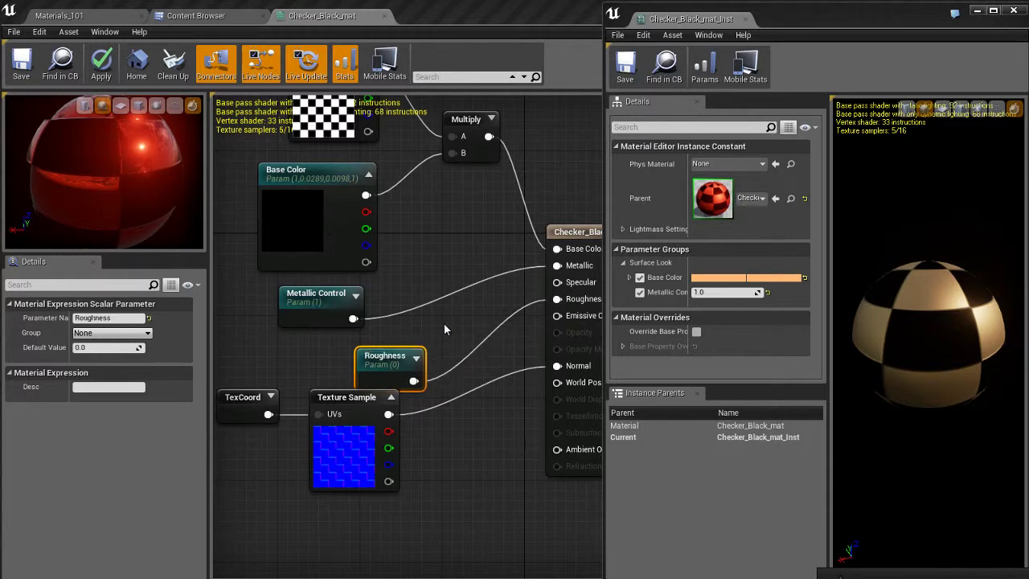
- Move Roughness under Metallic Control and shift the texture nodes lower to make room
{"action": "left_click_drag", "start_coordinate": [383, 367], "coordinate": [316, 355]}
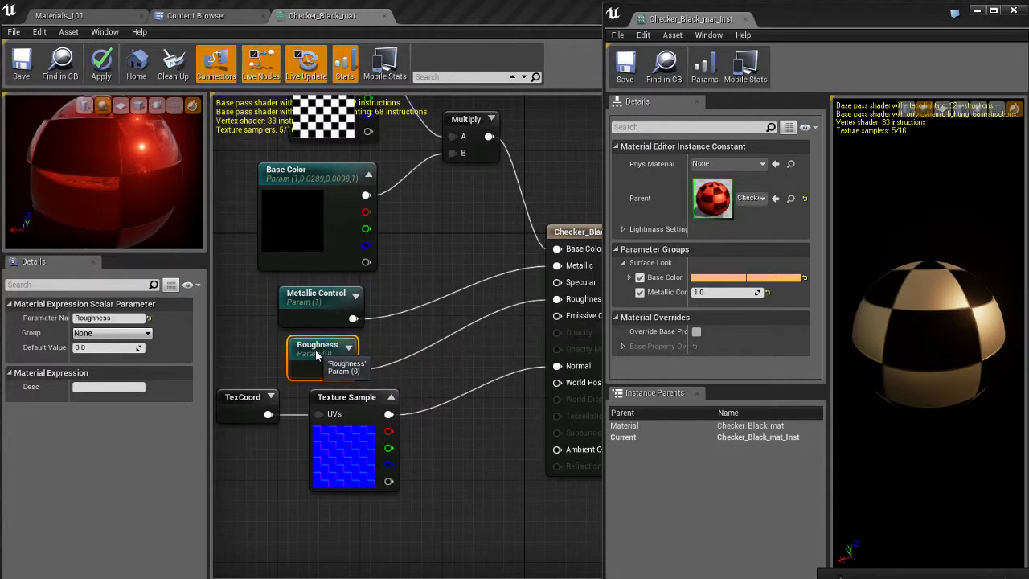
{"action": "left_click_drag", "start_coordinate": [248, 480], "coordinate": [346, 513]}
{"action": "left_click", "coordinate": [354, 424]}
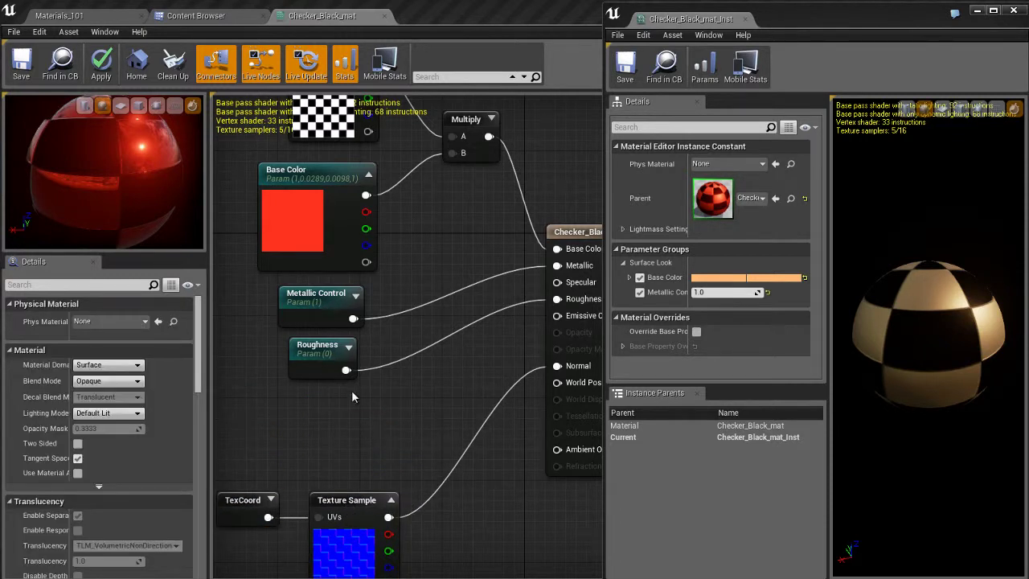
- Assign the Roughness parameter to the Surface Look group, then go back to the Materials_101 level
{"action": "left_click", "coordinate": [327, 354]}
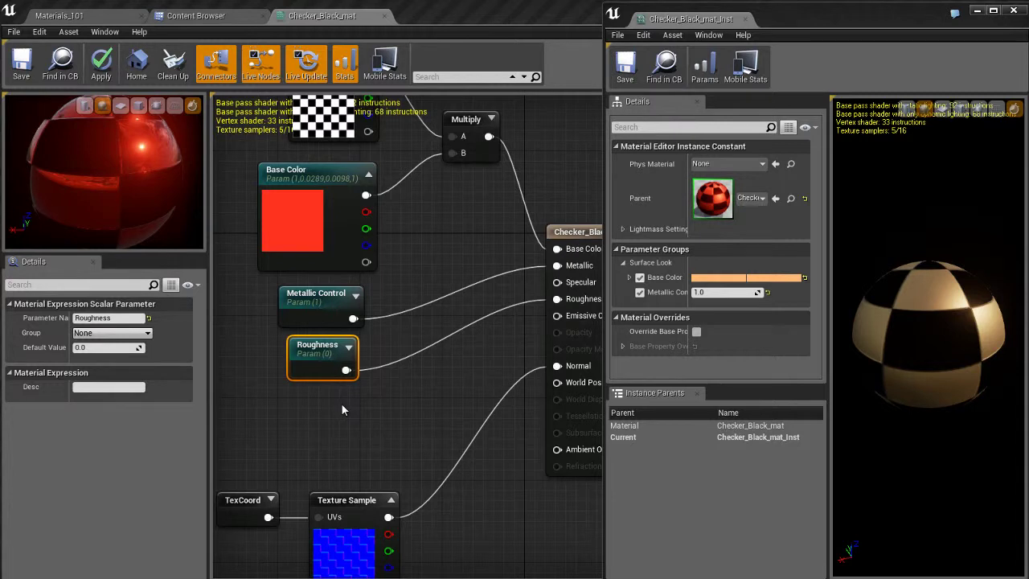
{"action": "left_click", "coordinate": [112, 332]}
{"action": "left_click", "coordinate": [104, 346]}
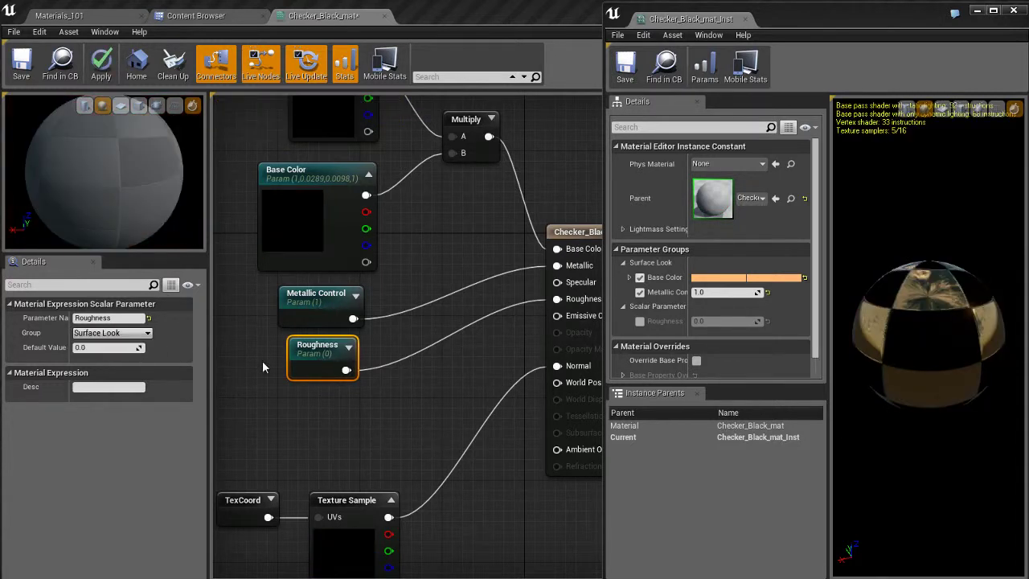
{"action": "left_click", "coordinate": [327, 400]}
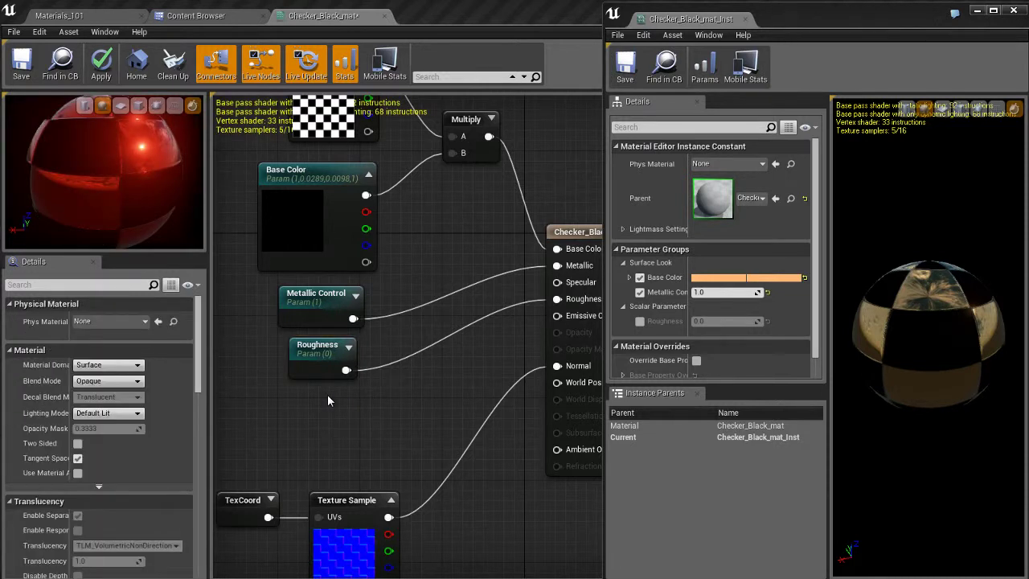
{"action": "left_click", "coordinate": [325, 349]}
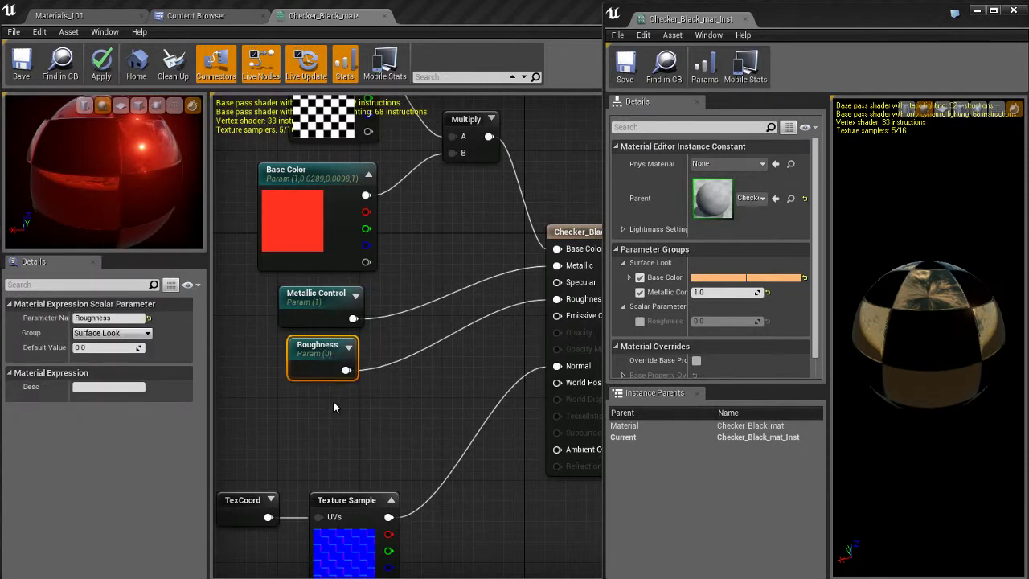
{"action": "left_click", "coordinate": [334, 406]}
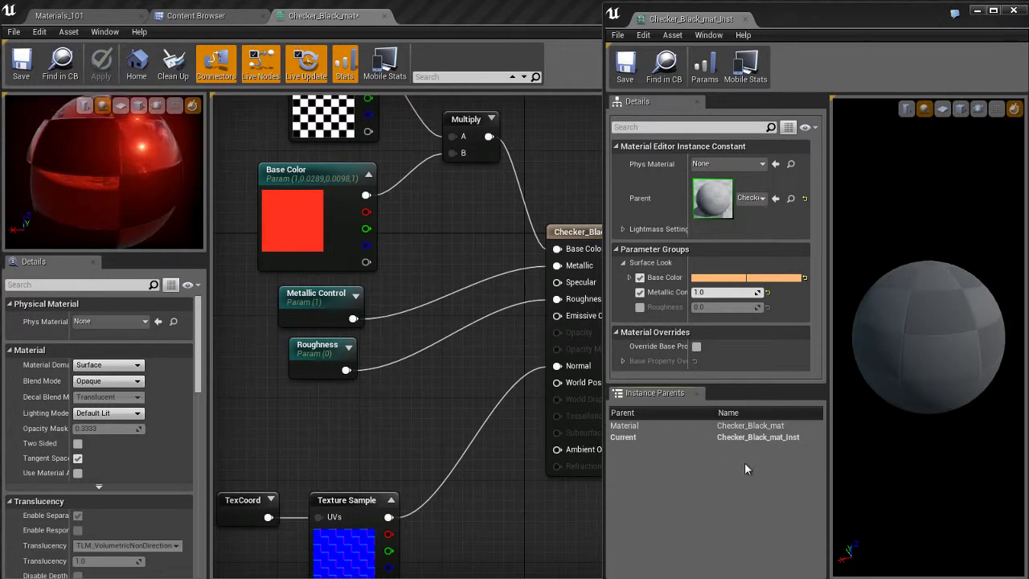
{"action": "left_click", "coordinate": [59, 15]}
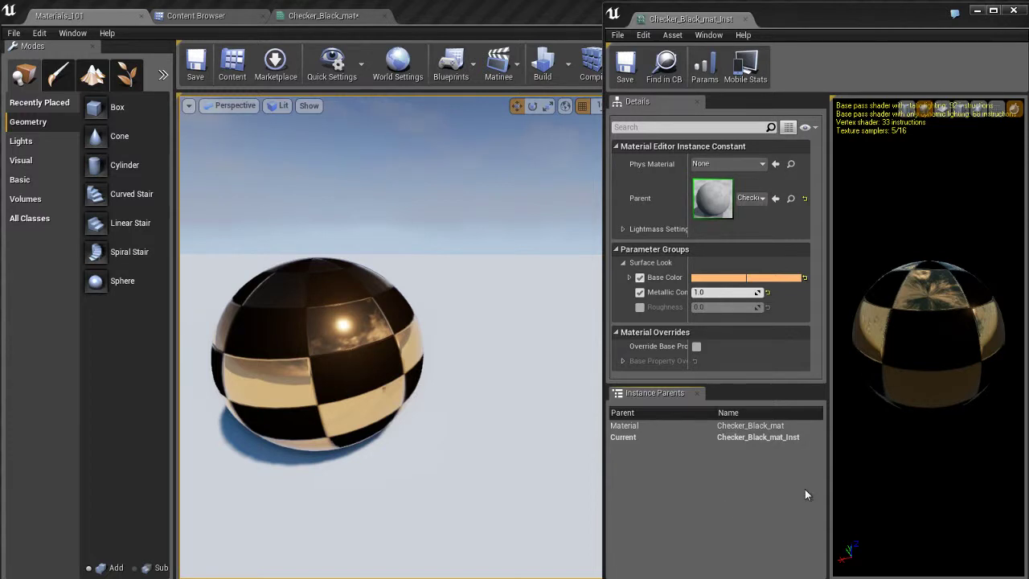
- Override the instance's Roughness, trying 0.5 and 0.2 before settling on 0.1, and save
{"action": "left_click_drag", "start_coordinate": [928, 375], "coordinate": [903, 354]}
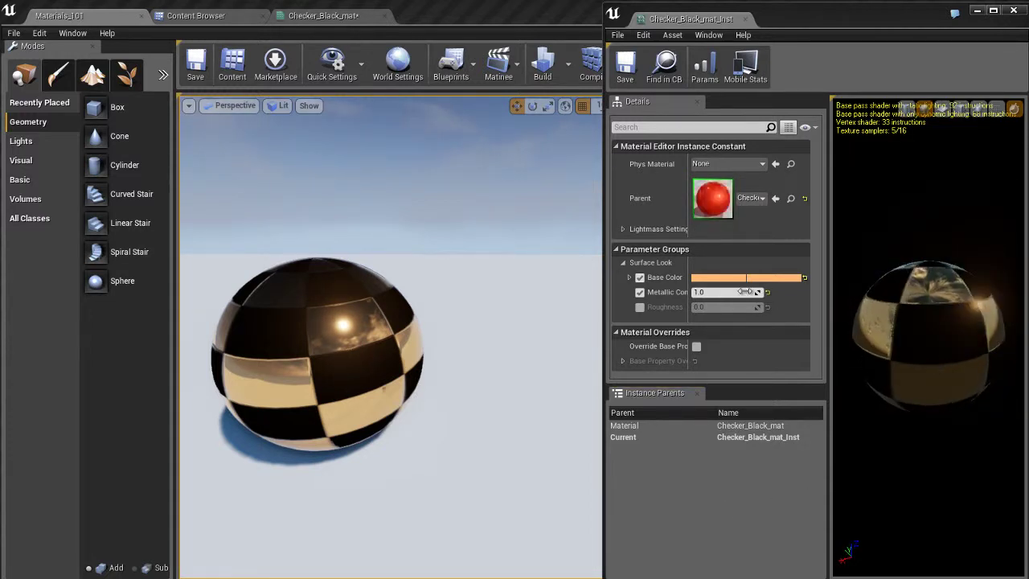
{"action": "left_click", "coordinate": [640, 307]}
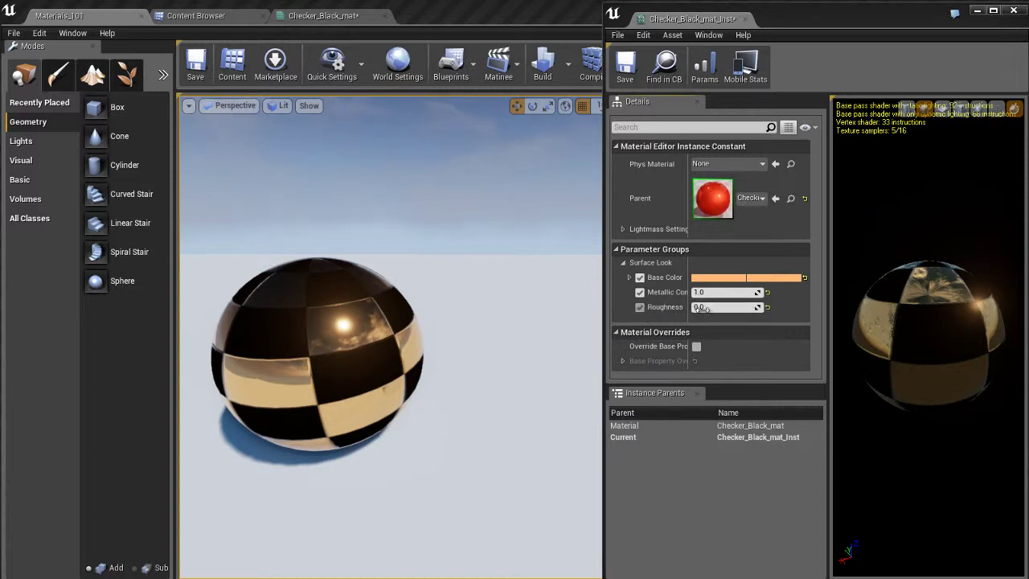
{"action": "left_click_drag", "start_coordinate": [723, 308], "coordinate": [725, 314]}
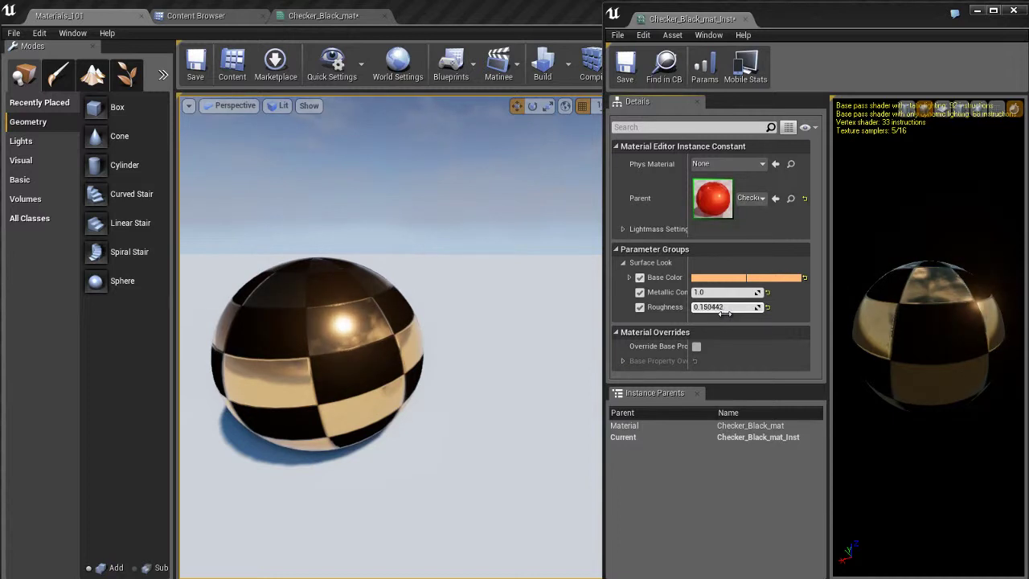
{"action": "left_click", "coordinate": [724, 309]}
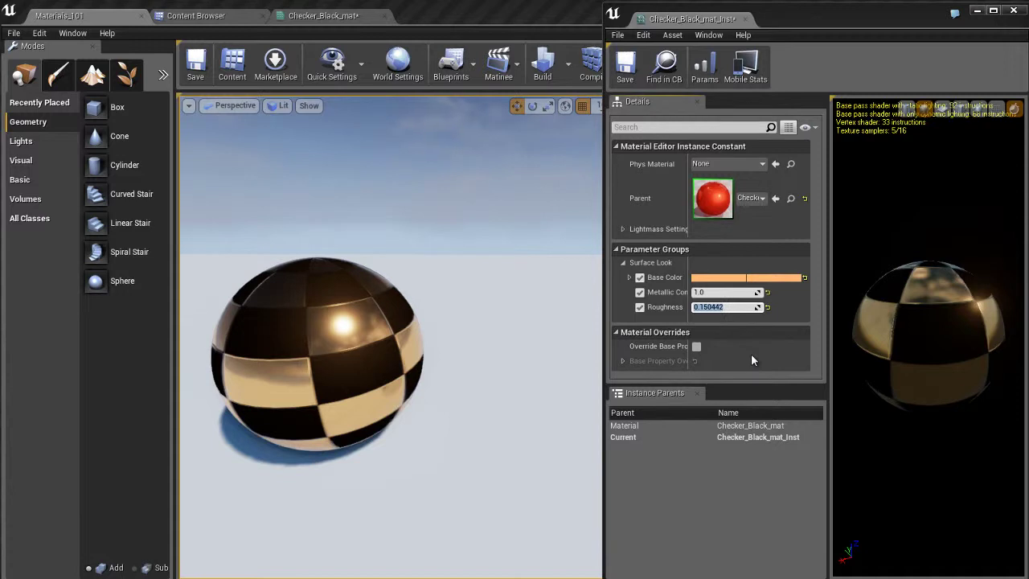
{"action": "type", "text": "0.5"}
{"action": "key", "text": "Return"}
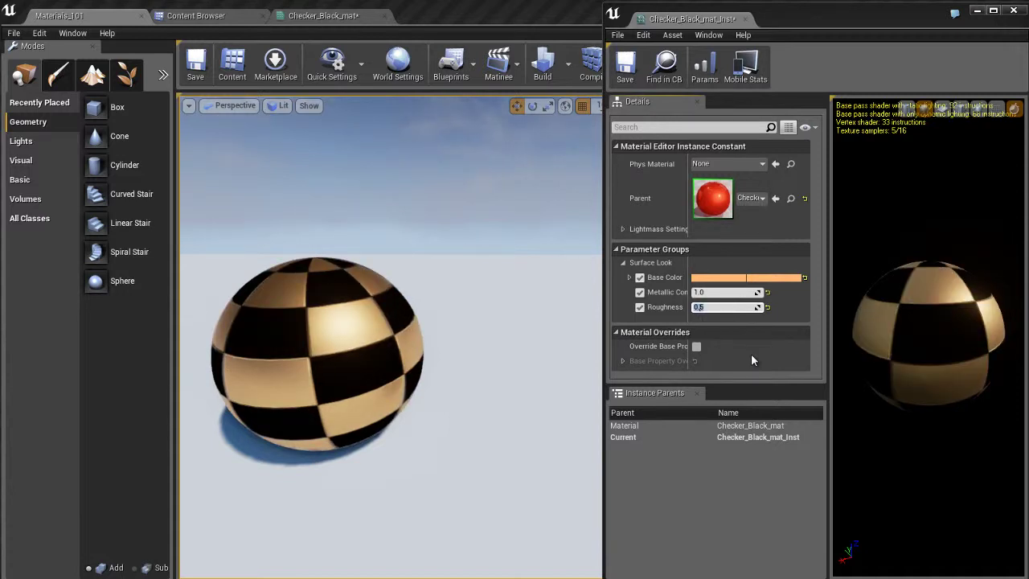
{"action": "type", "text": "0.2"}
{"action": "key", "text": "Return"}
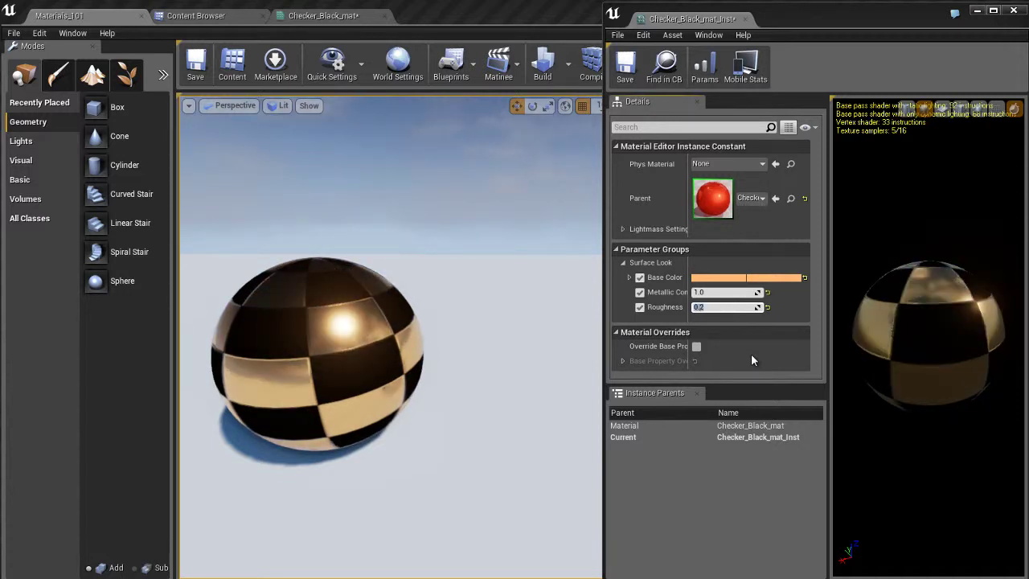
{"action": "type", "text": "0.1"}
{"action": "key", "text": "Return"}
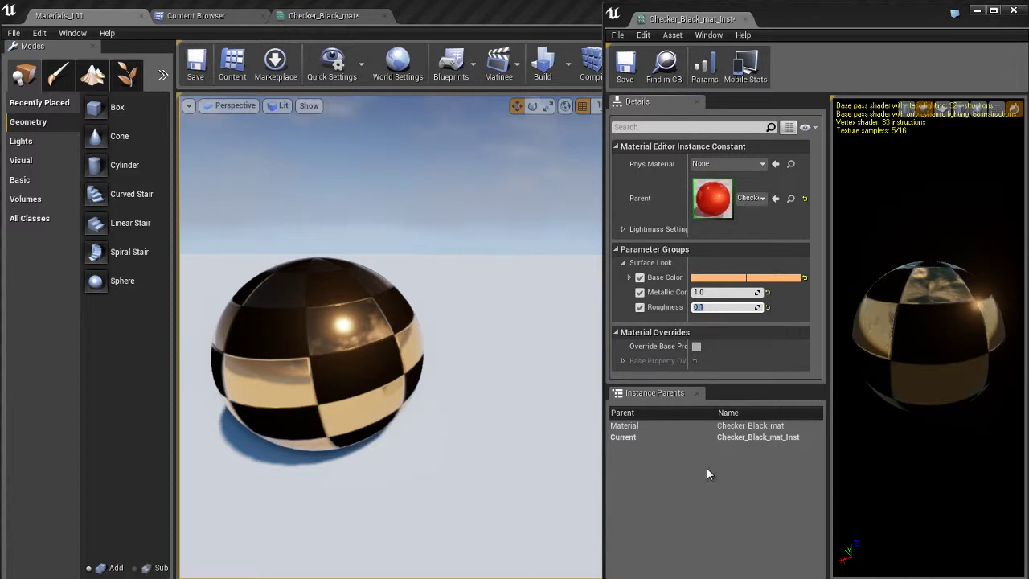
{"action": "left_click", "coordinate": [707, 468]}
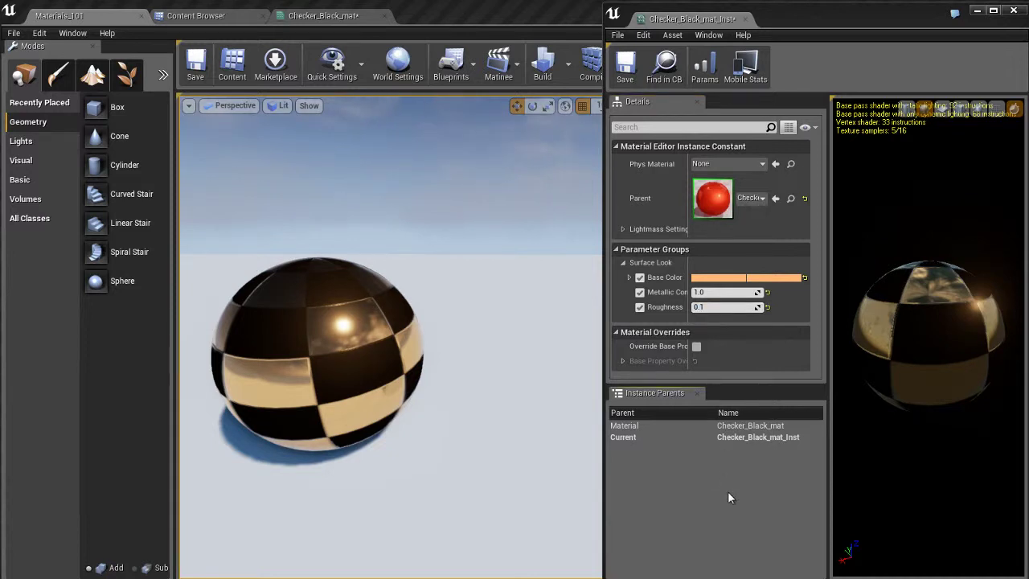
{"action": "key", "text": "ctrl+s"}
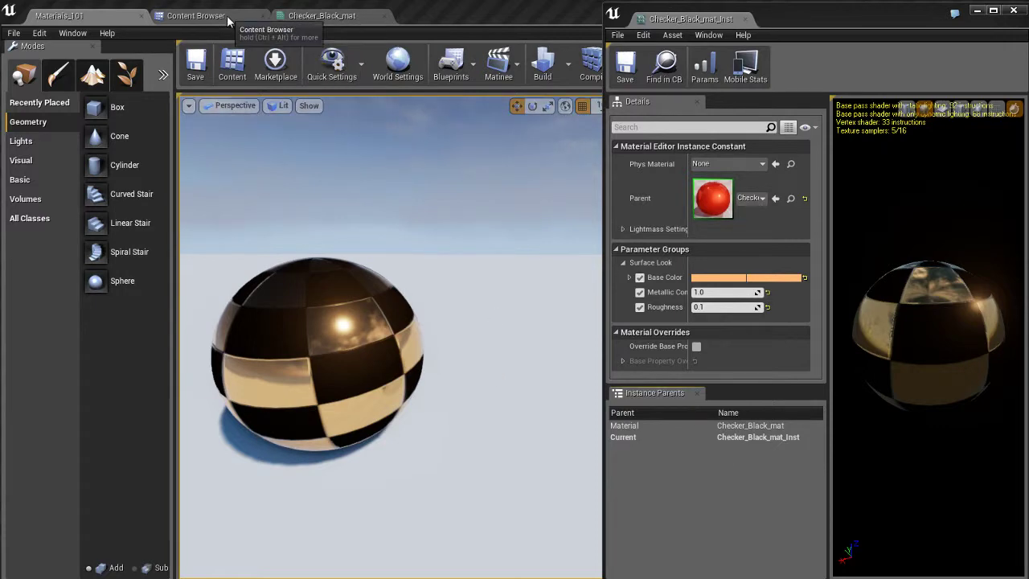
- In the Checker_Black_mat graph, move the funky stuff comment box up and to the right
{"action": "left_click", "coordinate": [324, 21]}
{"action": "right_click_drag", "start_coordinate": [417, 406], "coordinate": [418, 362]}
{"action": "scroll", "coordinate": [418, 363], "scroll_direction": "down", "scroll_amount": 2}
{"action": "scroll", "coordinate": [418, 368], "scroll_direction": "down", "scroll_amount": 2}
{"action": "right_click_drag", "start_coordinate": [351, 367], "coordinate": [425, 271]}
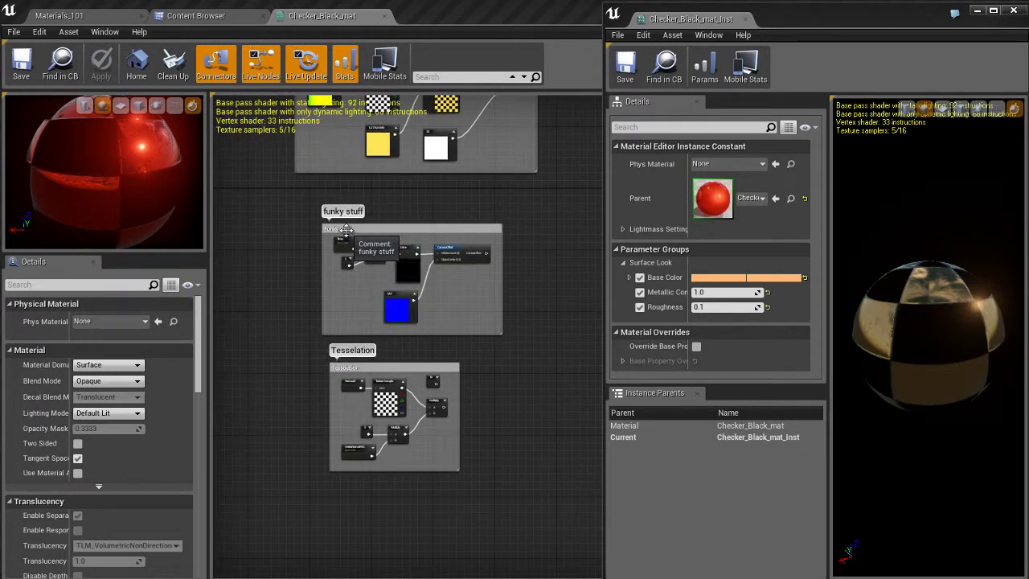
{"action": "left_click_drag", "start_coordinate": [346, 229], "coordinate": [247, 295]}
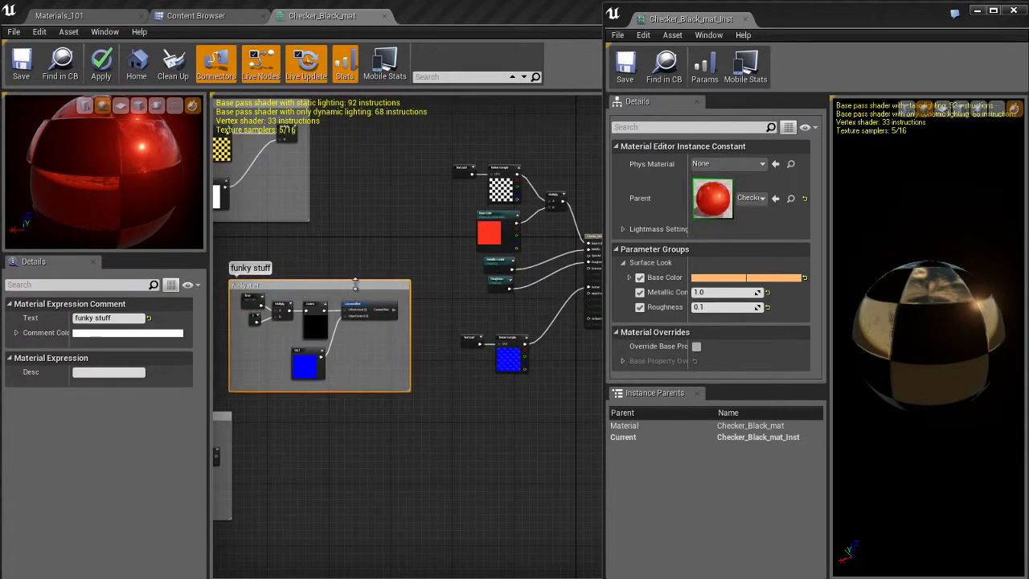
{"action": "left_click_drag", "start_coordinate": [348, 353], "coordinate": [395, 338]}
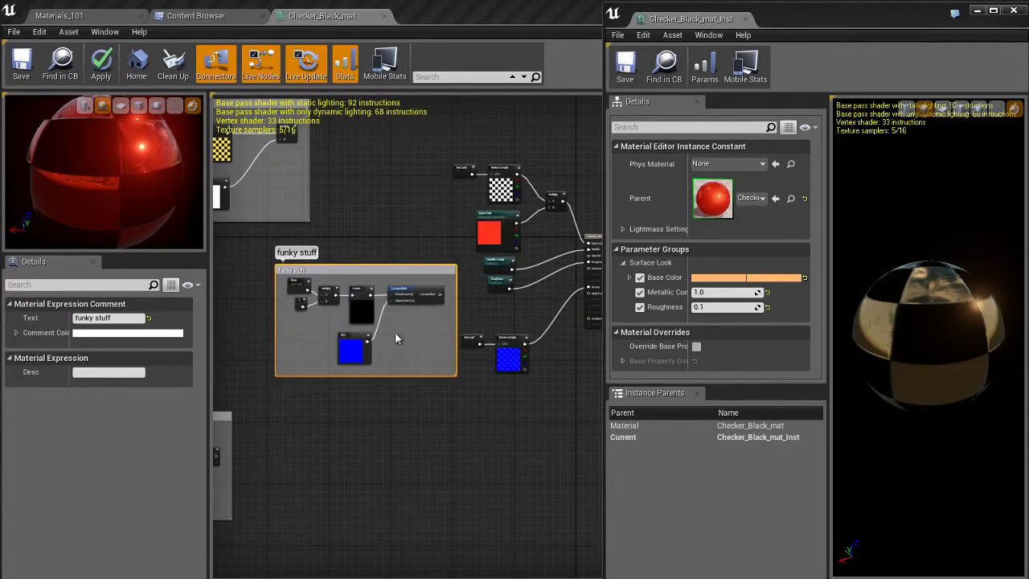
- Connect CameraOffset to World Position Offset, apply the change, and bring up the Content Browser
{"action": "scroll", "coordinate": [402, 338], "scroll_direction": "up", "scroll_amount": 5}
{"action": "right_click_drag", "start_coordinate": [442, 299], "coordinate": [364, 366]}
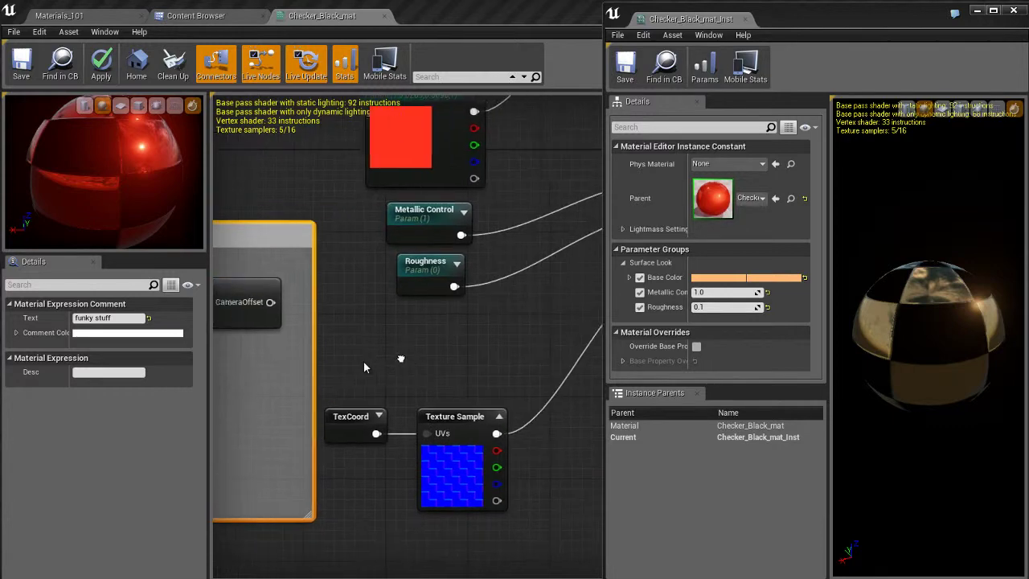
{"action": "scroll", "coordinate": [479, 339], "scroll_direction": "down", "scroll_amount": 5}
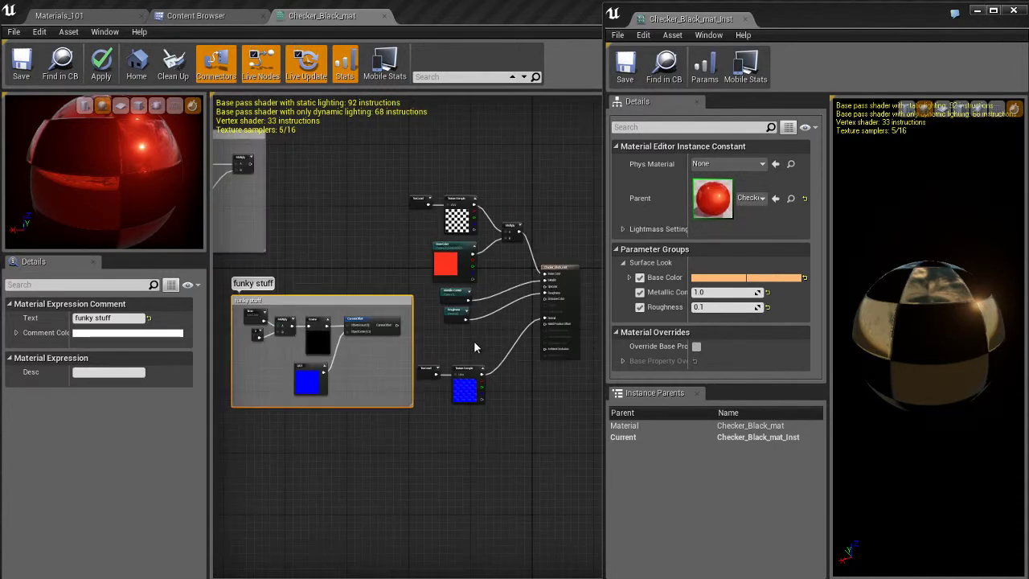
{"action": "scroll", "coordinate": [473, 347], "scroll_direction": "up", "scroll_amount": 3}
{"action": "right_click_drag", "start_coordinate": [472, 338], "coordinate": [388, 337]}
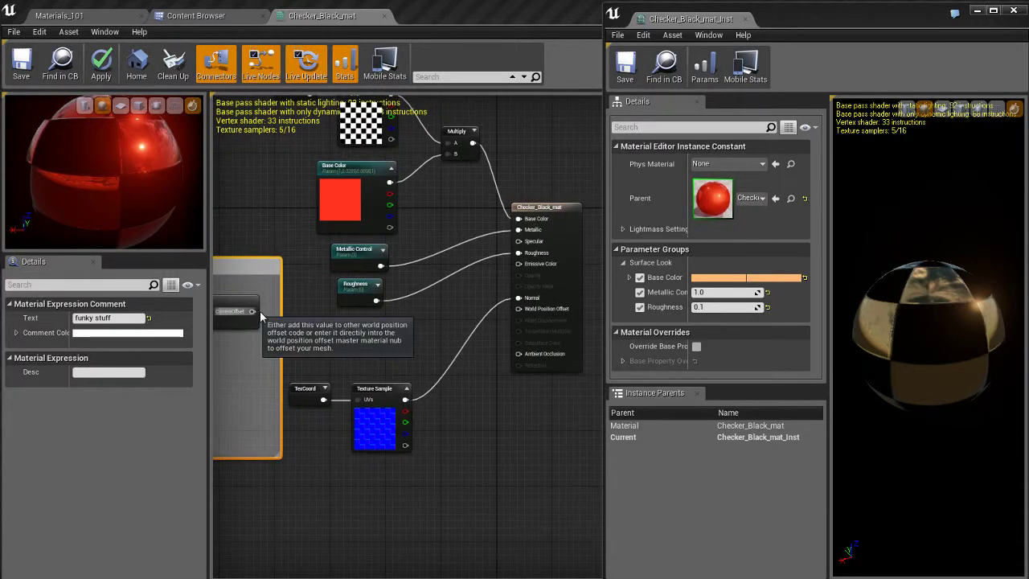
{"action": "left_click_drag", "start_coordinate": [260, 316], "coordinate": [521, 311]}
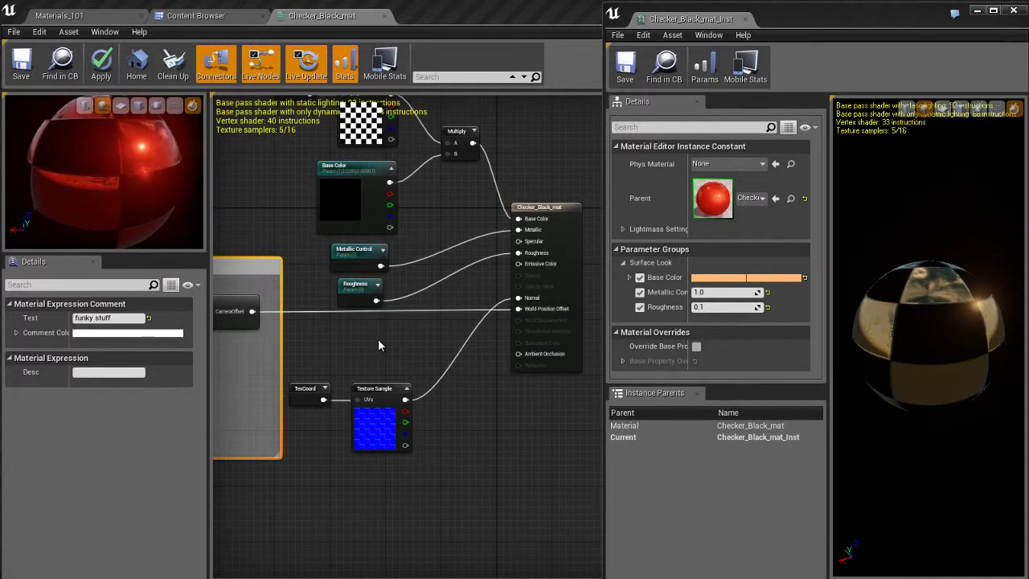
{"action": "key", "text": "ctrl+s"}
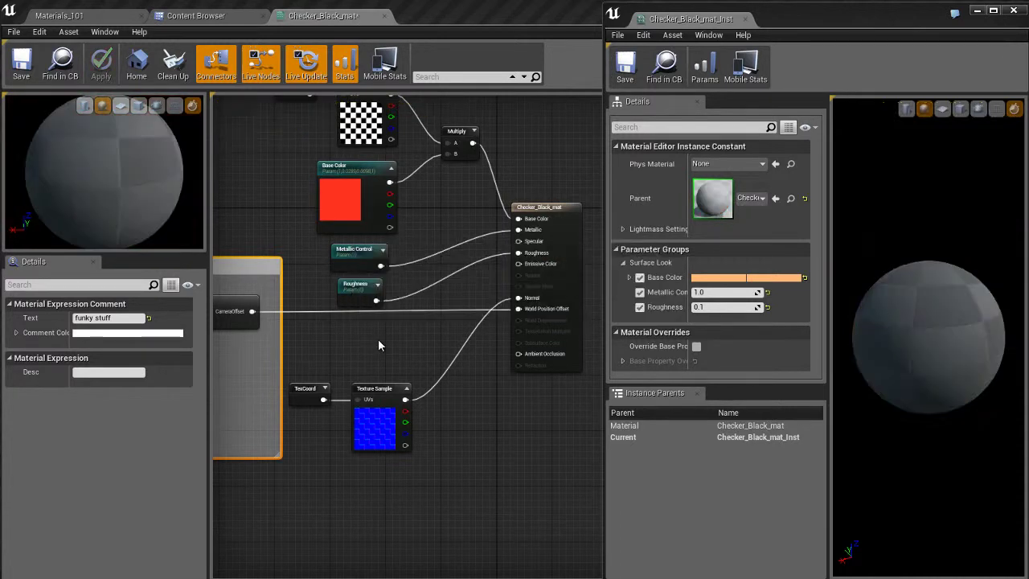
{"action": "left_click", "coordinate": [197, 17]}
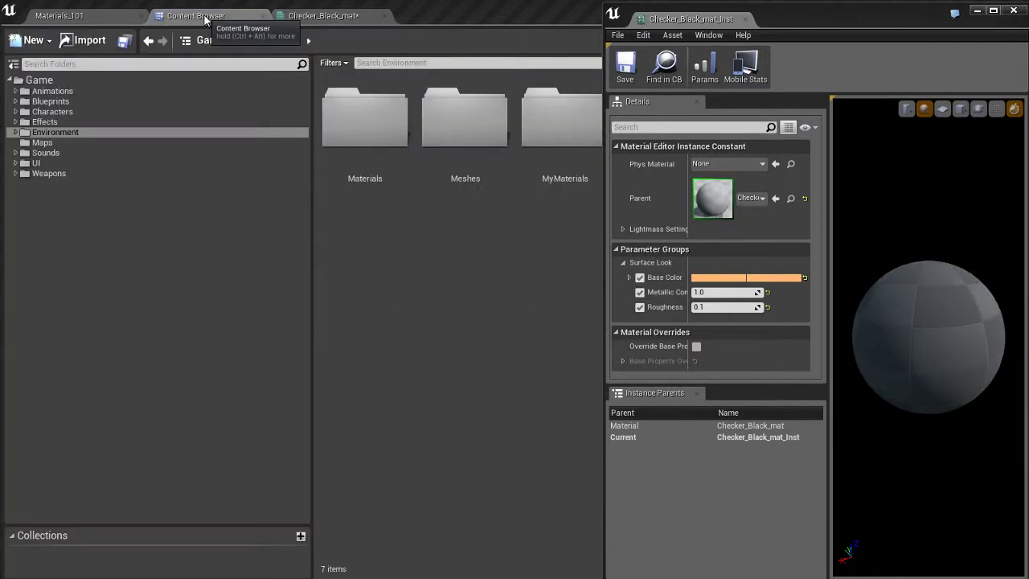
- Check the checkered sphere in Materials_101, then frame the funky stuff nodes in Checker_Black_mat
{"action": "left_click", "coordinate": [107, 16]}
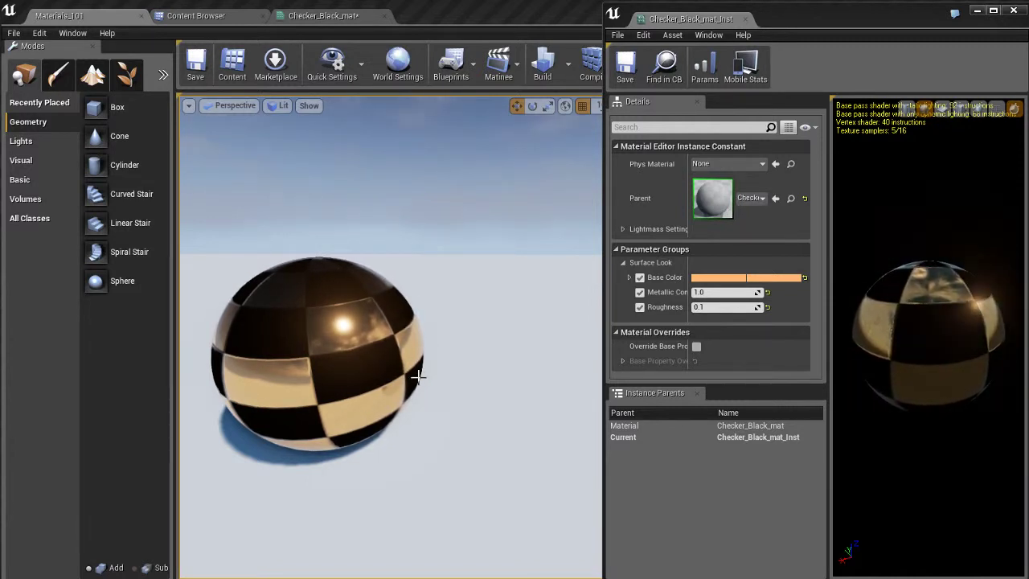
{"action": "left_click", "coordinate": [322, 15]}
{"action": "right_click_drag", "start_coordinate": [418, 368], "coordinate": [240, 367]}
{"action": "scroll", "coordinate": [389, 387], "scroll_direction": "up", "scroll_amount": 3}
{"action": "scroll", "coordinate": [381, 368], "scroll_direction": "up", "scroll_amount": 2}
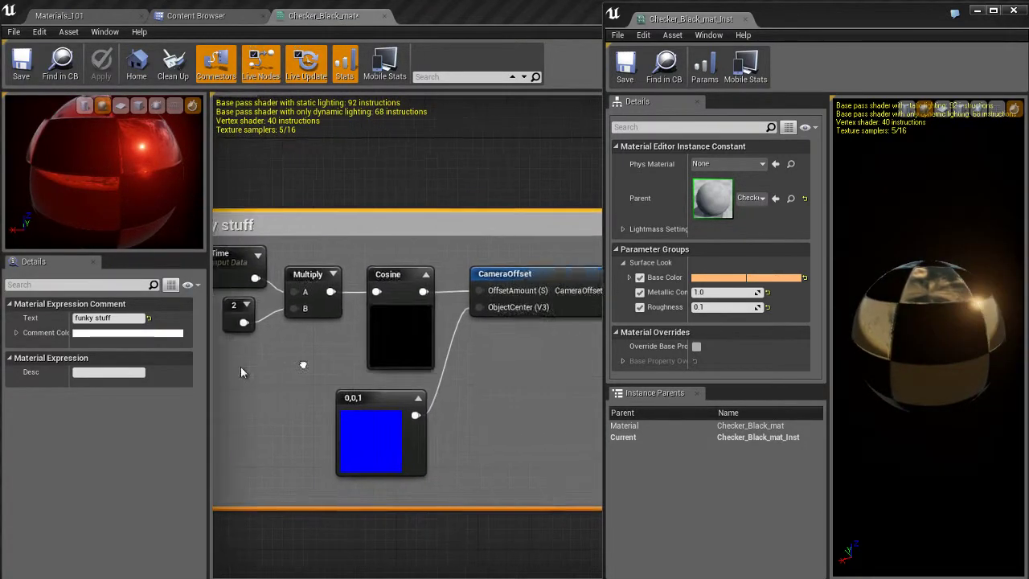
{"action": "right_click_drag", "start_coordinate": [482, 388], "coordinate": [463, 394]}
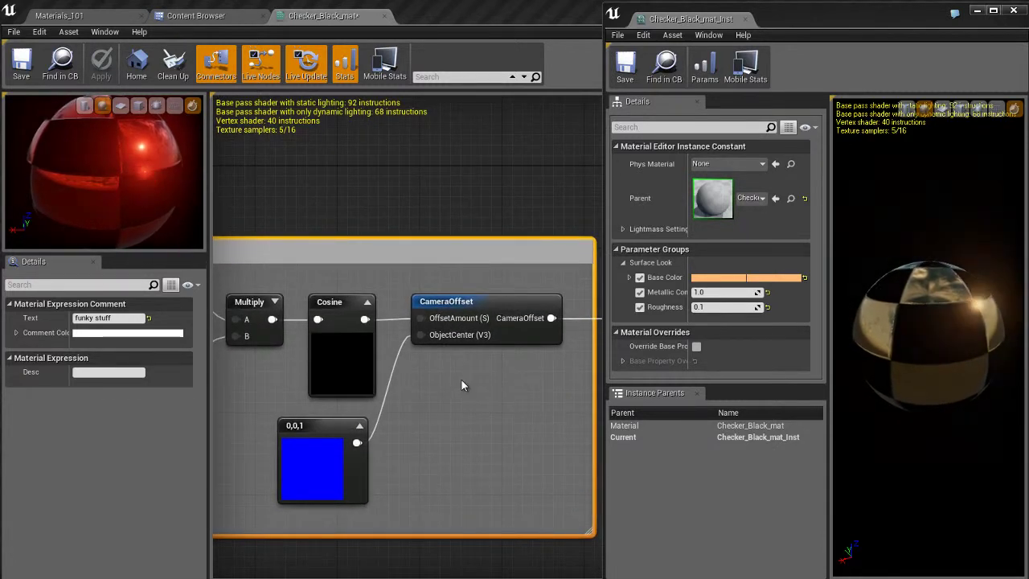
{"action": "left_click", "coordinate": [350, 349]}
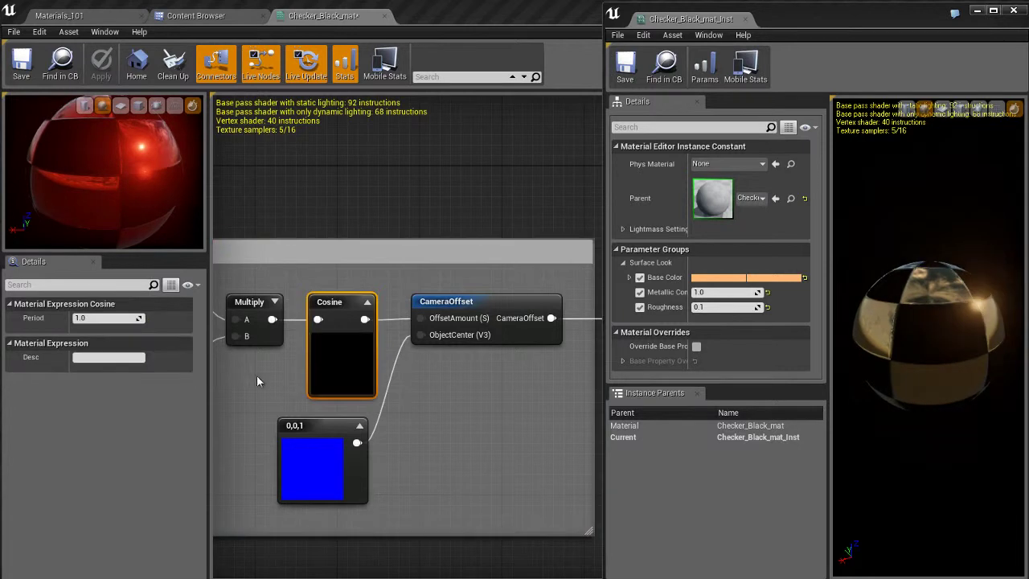
{"action": "mouse_move", "coordinate": [274, 384]}
{"action": "right_mouse_down"}
{"action": "mouse_move", "coordinate": [426, 394]}
{"action": "mouse_move", "coordinate": [347, 390]}
{"action": "mouse_move", "coordinate": [279, 367]}
{"action": "right_mouse_up"}
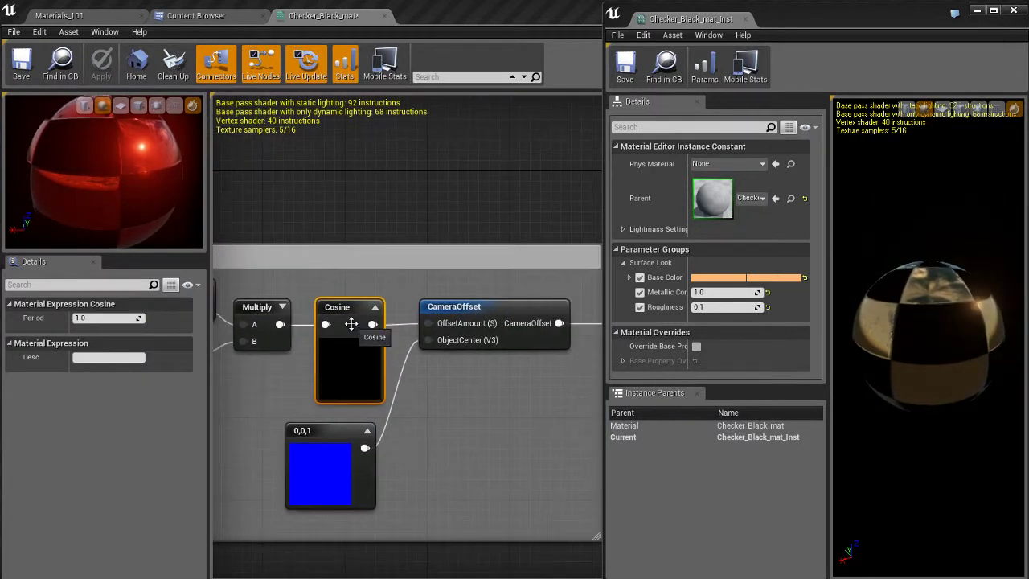
{"action": "mouse_move", "coordinate": [457, 408]}
{"action": "right_mouse_down"}
{"action": "mouse_move", "coordinate": [440, 401]}
{"action": "mouse_move", "coordinate": [443, 389]}
{"action": "mouse_move", "coordinate": [439, 399]}
{"action": "right_mouse_up"}
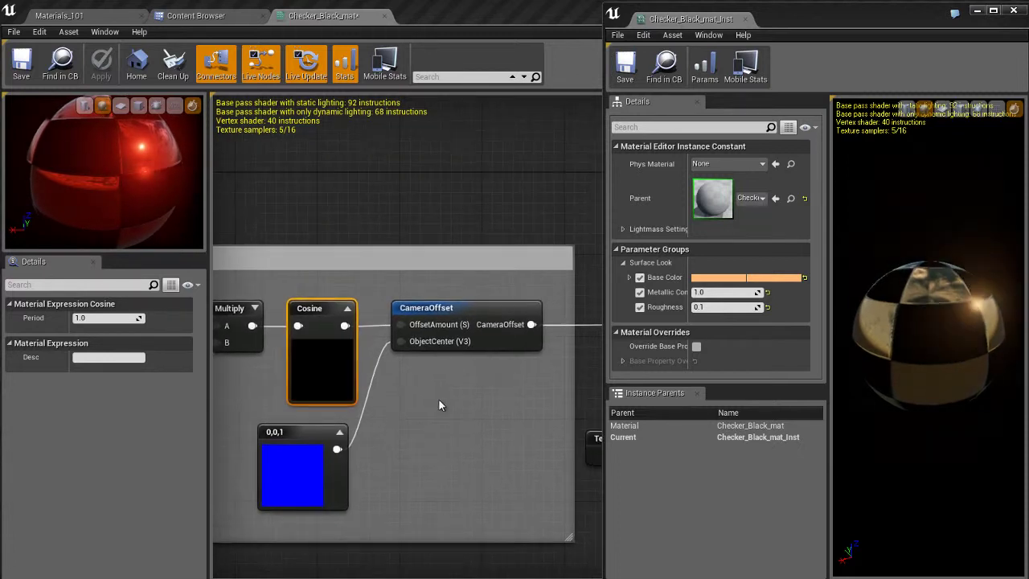
{"action": "right_click_drag", "start_coordinate": [506, 382], "coordinate": [308, 390]}
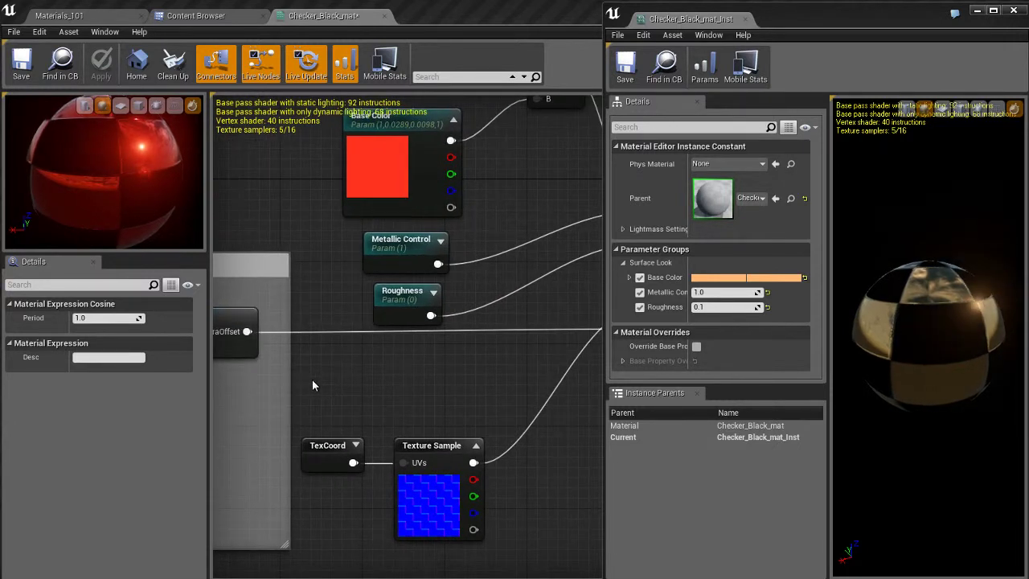
- Add a Multiply node beside CameraOffset and wire CameraOffset into its A input
{"action": "left_click", "coordinate": [313, 381]}
{"action": "left_click_drag", "start_coordinate": [331, 381], "coordinate": [299, 306]}
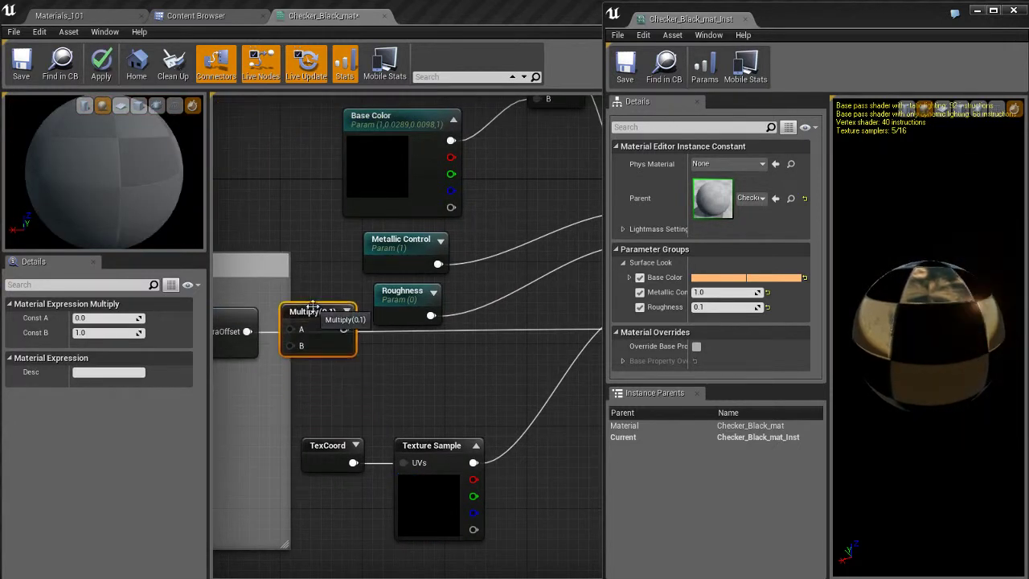
{"action": "left_click_drag", "start_coordinate": [249, 332], "coordinate": [268, 399]}
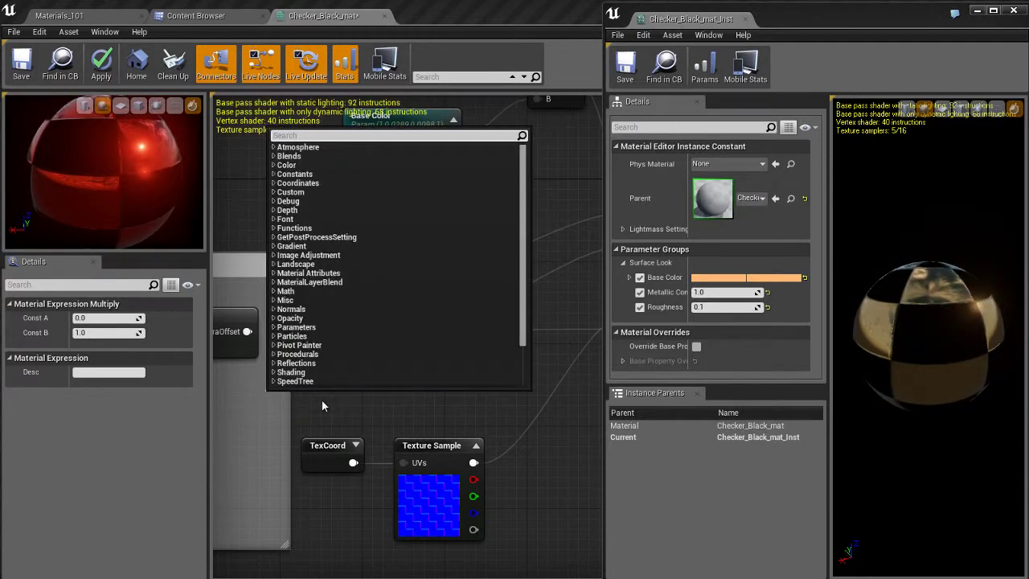
- Feed Multiply's B input from a new Constant node, moved left out of the way
{"action": "type", "text": "constan"}
{"action": "key", "text": "Return"}
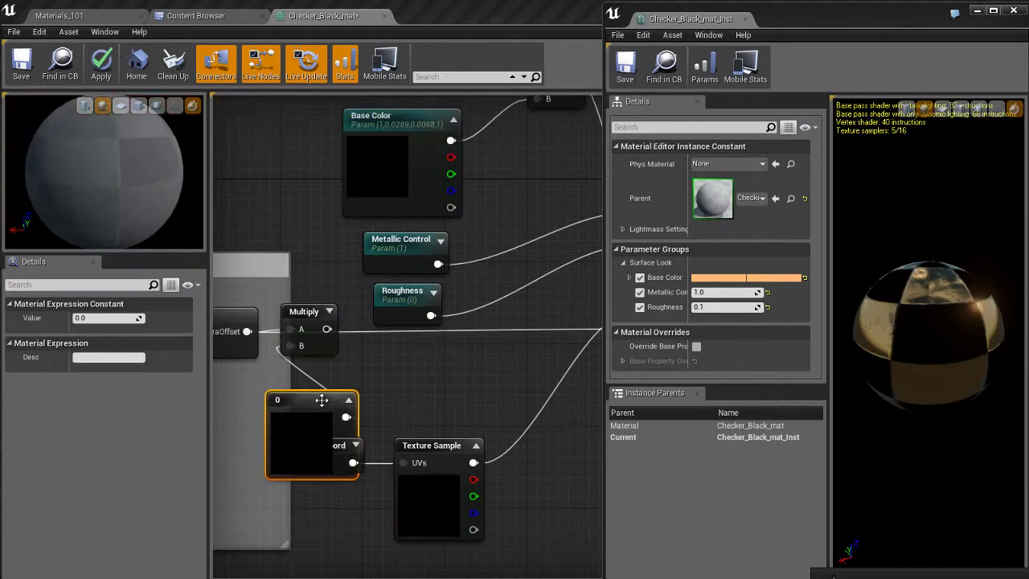
{"action": "left_click_drag", "start_coordinate": [272, 406], "coordinate": [203, 400]}
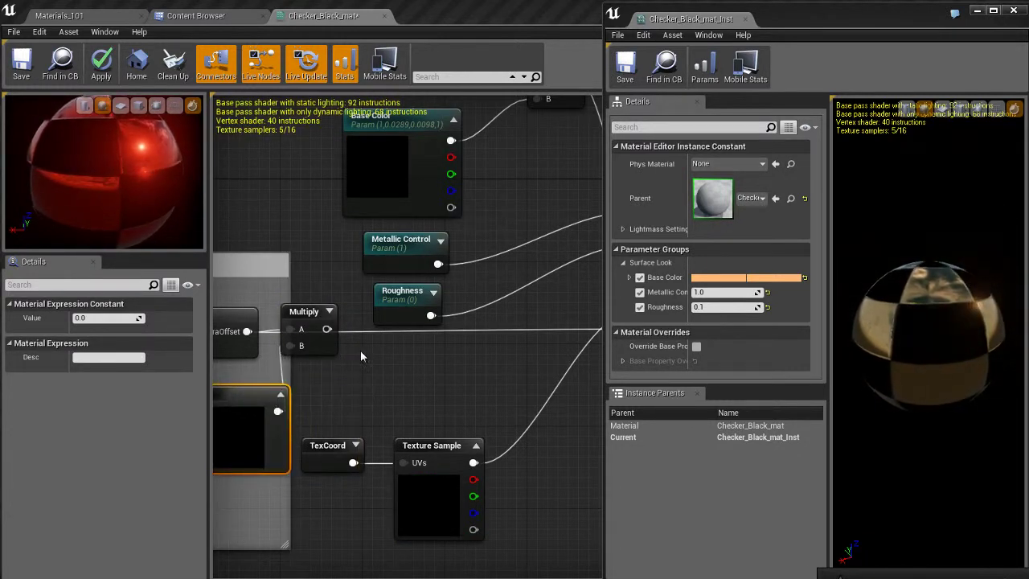
{"action": "right_click_drag", "start_coordinate": [335, 361], "coordinate": [286, 375]}
{"action": "right_click", "coordinate": [277, 346]}
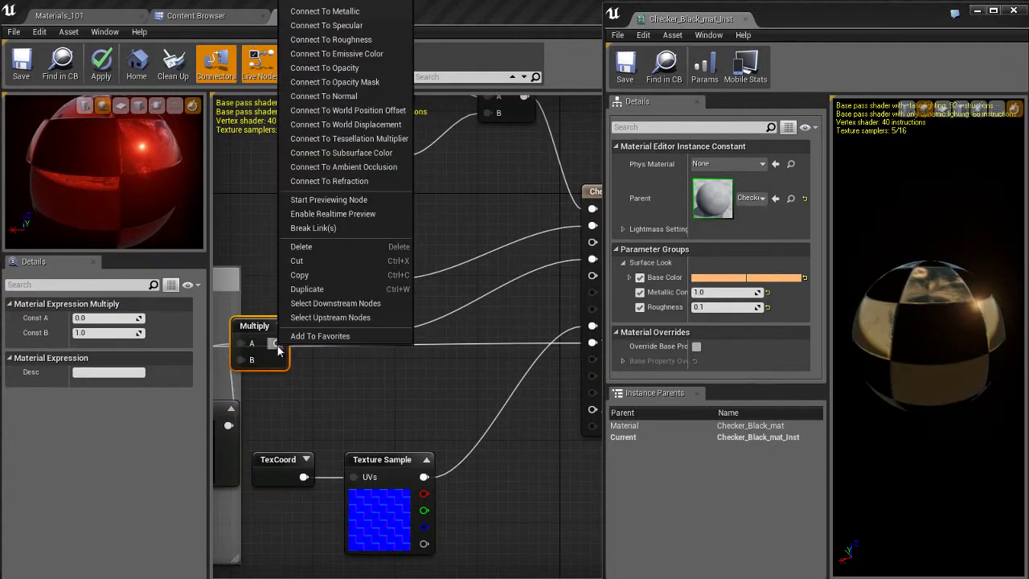
- Connect the Multiply output to World Position Offset and shift the 0 Constant slightly left
{"action": "left_click", "coordinate": [354, 110]}
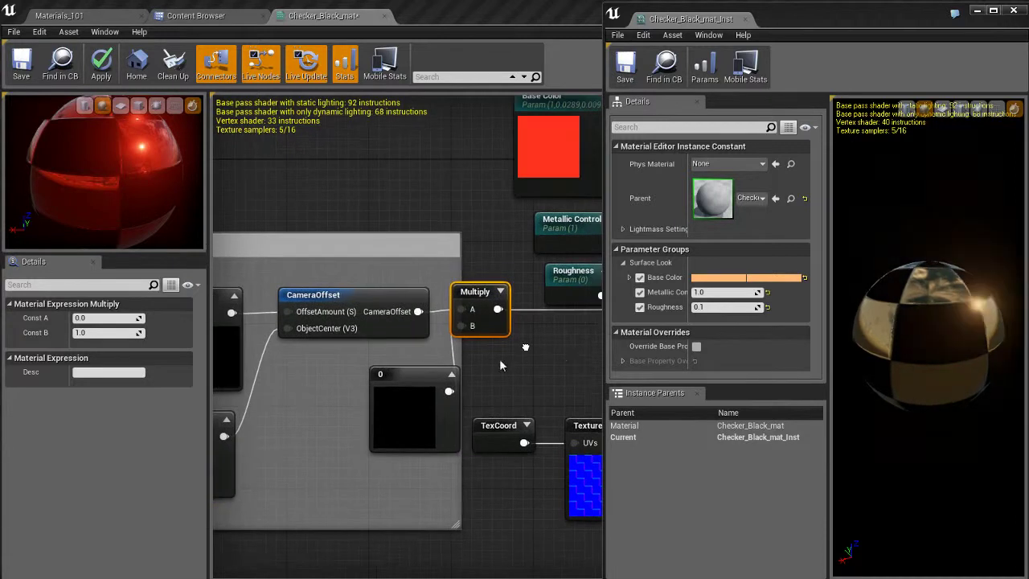
{"action": "left_click", "coordinate": [415, 378]}
{"action": "left_click_drag", "start_coordinate": [416, 378], "coordinate": [395, 377]}
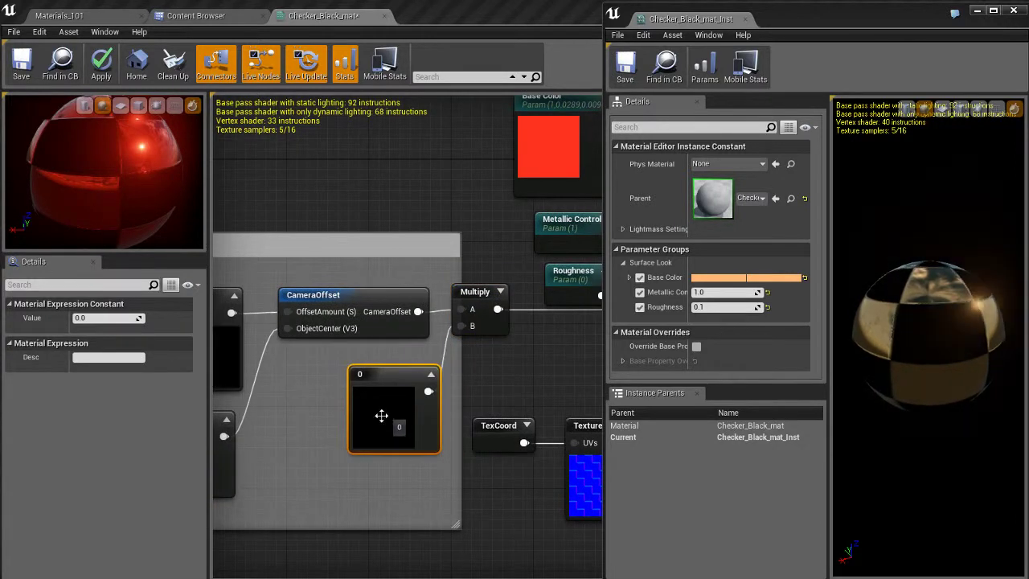
- Convert the Constant into a parameter renamed from Bounciness to Funk Factor, default value 10
{"action": "right_click", "coordinate": [379, 384]}
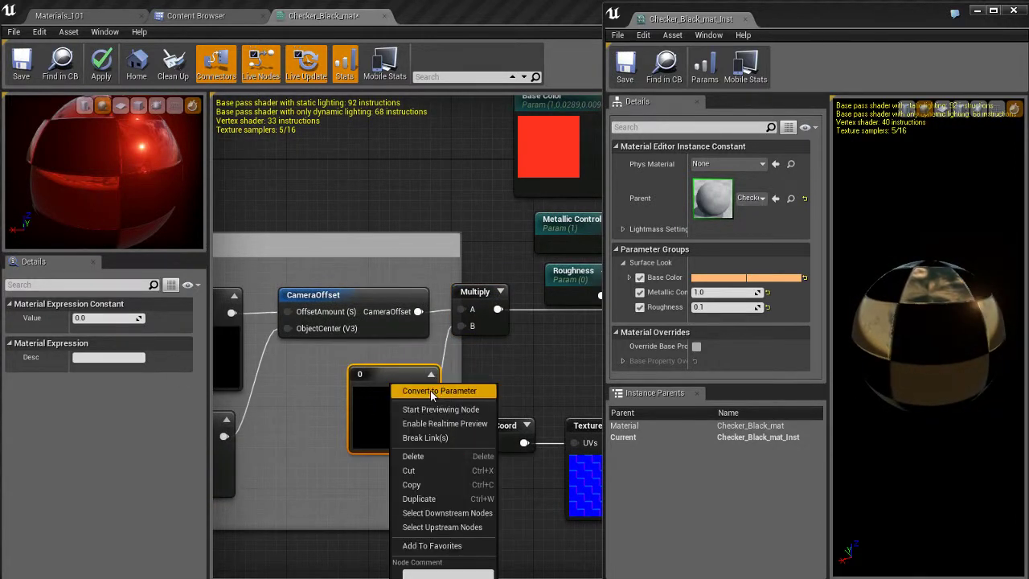
{"action": "left_click", "coordinate": [429, 392]}
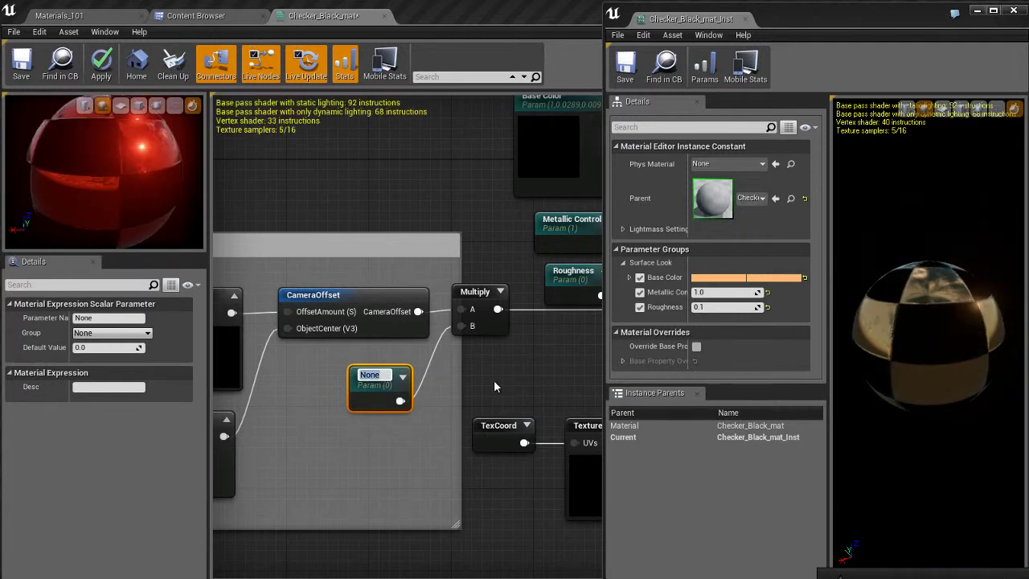
{"action": "type", "text": "Bouncine"}
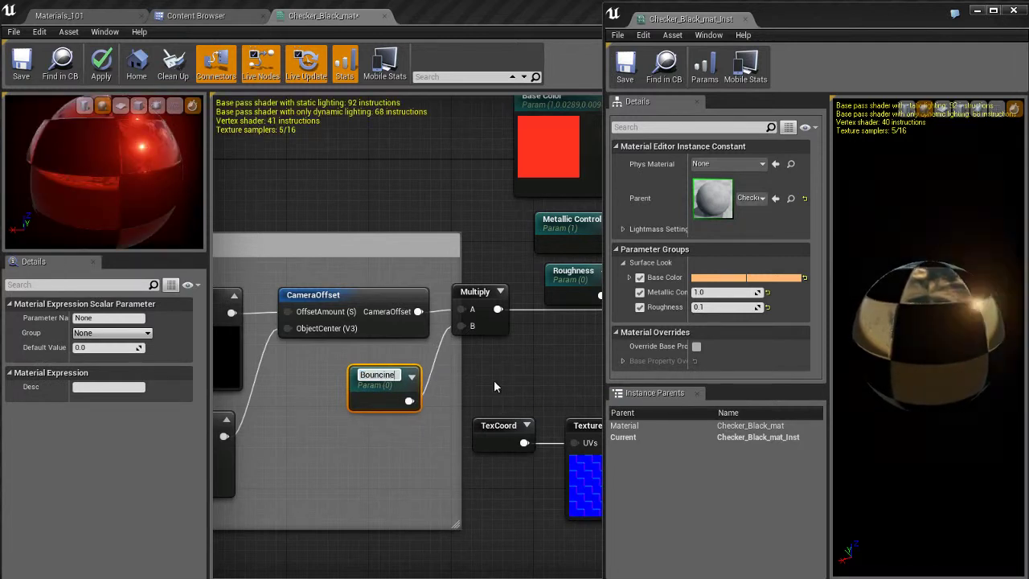
{"action": "type", "text": "ss"}
{"action": "key", "text": "Return"}
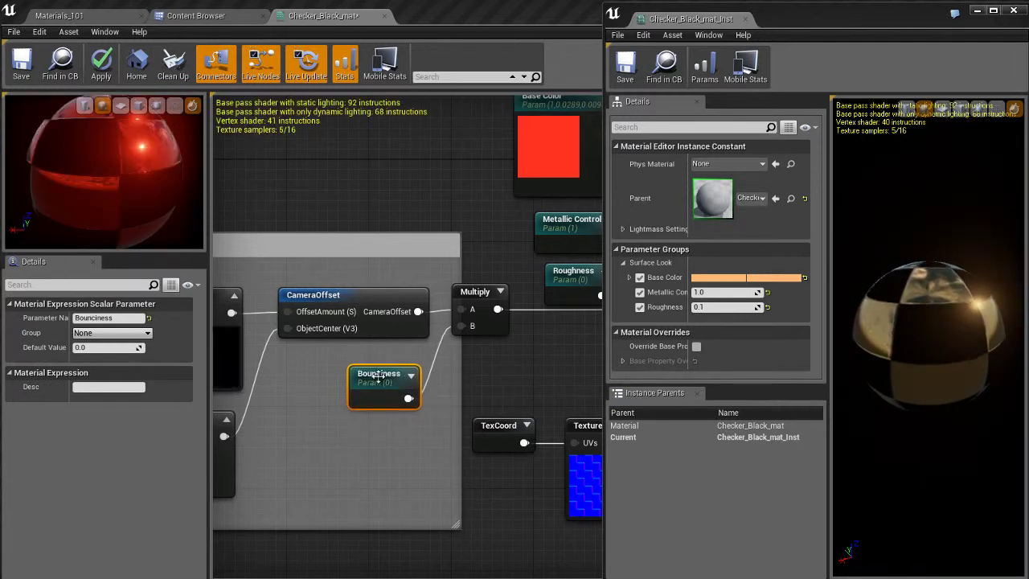
{"action": "left_click", "coordinate": [124, 319]}
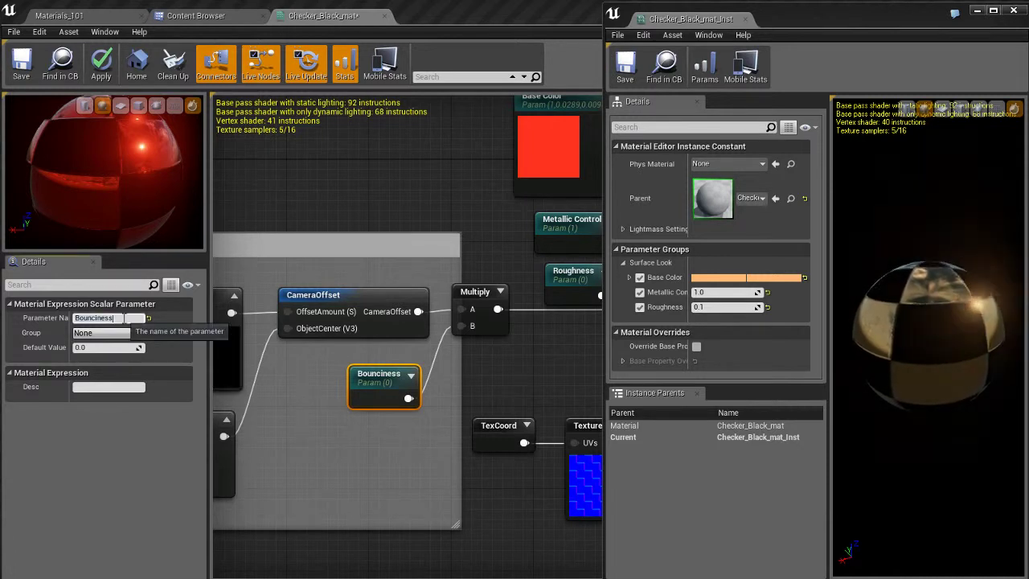
{"action": "double_click", "coordinate": [126, 320]}
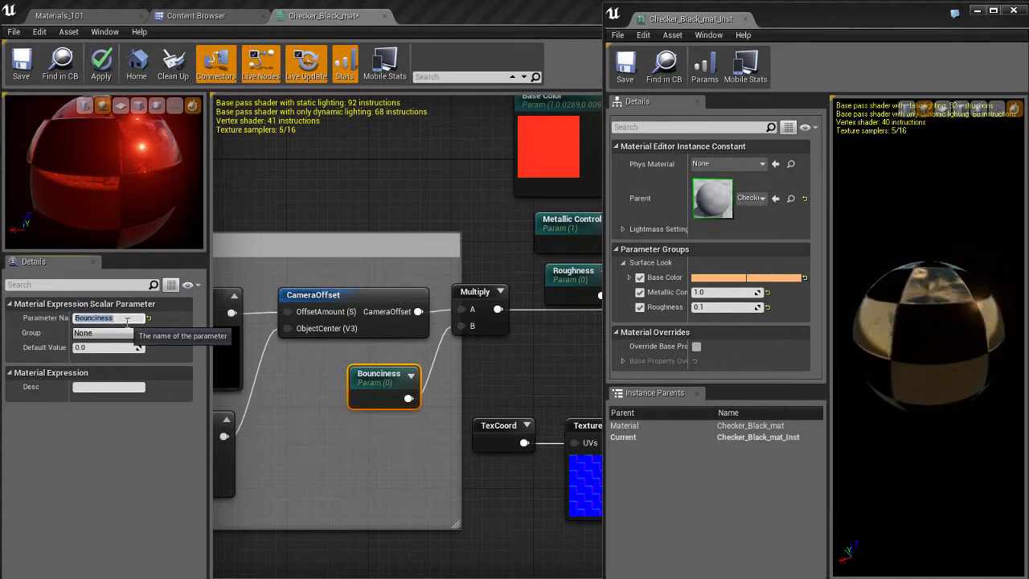
{"action": "type", "text": "Funk Factor"}
{"action": "key", "text": "Return"}
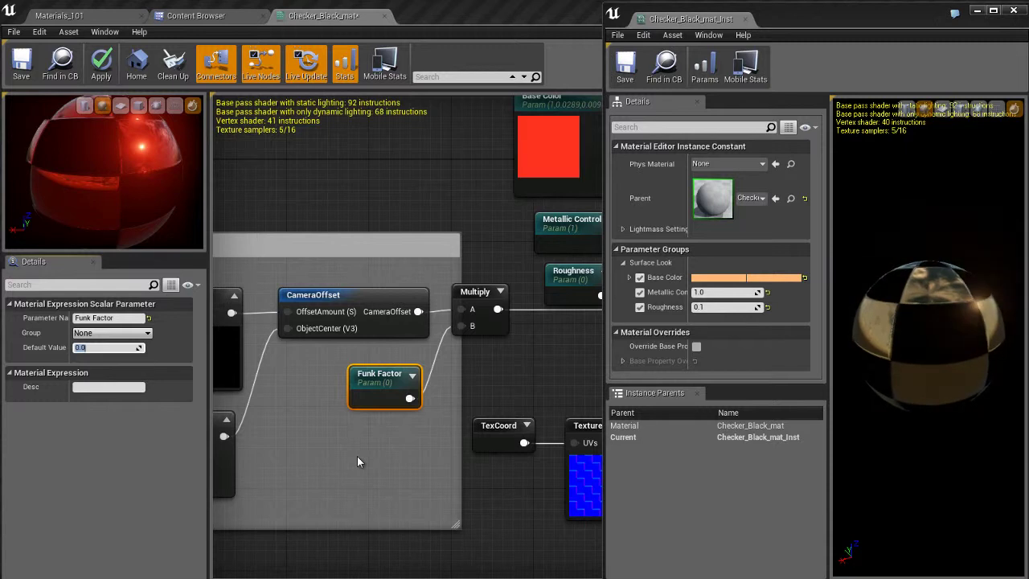
{"action": "type", "text": "10"}
{"action": "key", "text": "Return"}
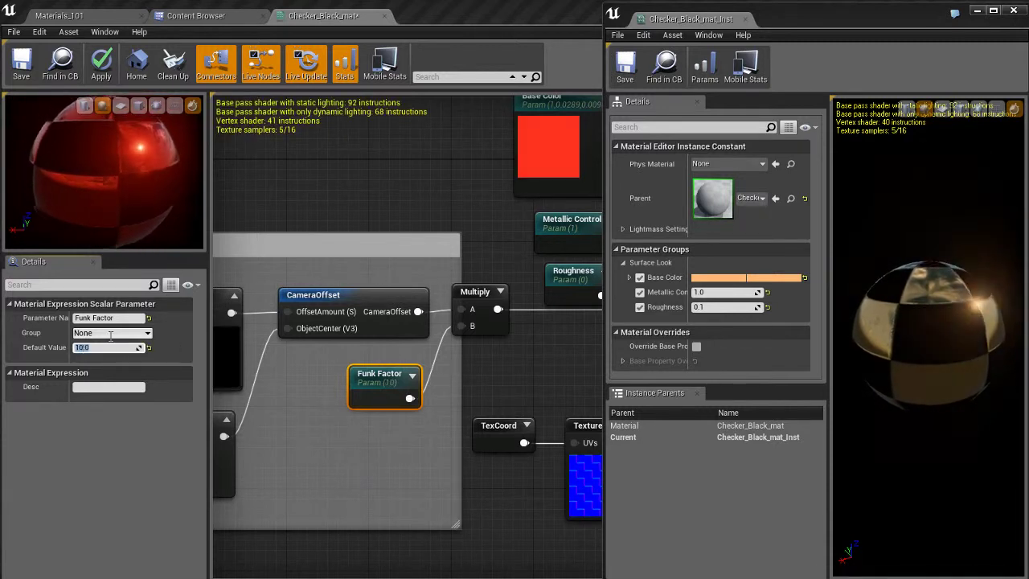
- Give Funk Factor a new group named Funky Stuff and expand that group in the checker instance
{"action": "left_click", "coordinate": [147, 332]}
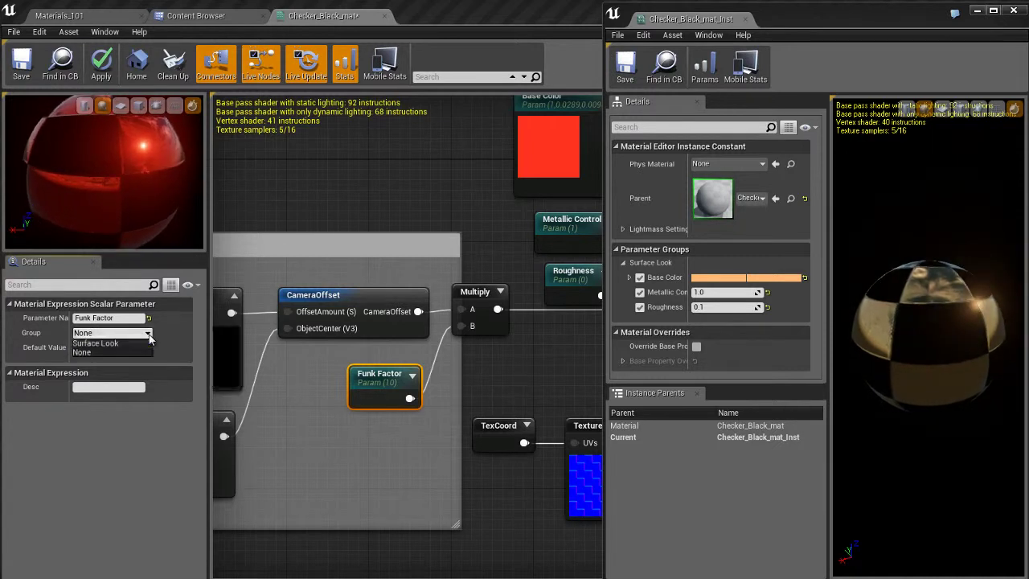
{"action": "left_click", "coordinate": [106, 351]}
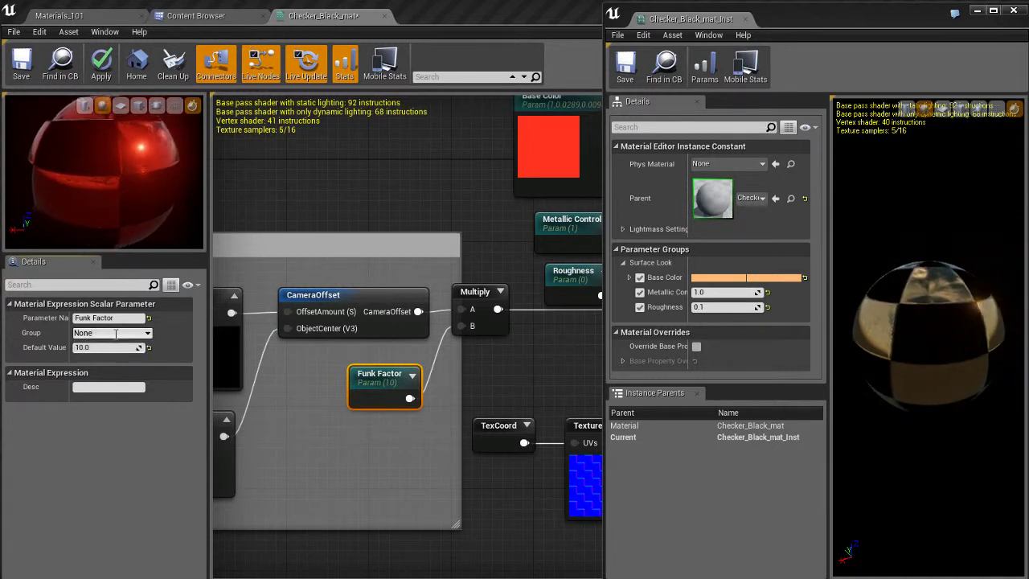
{"action": "type", "text": "F"}
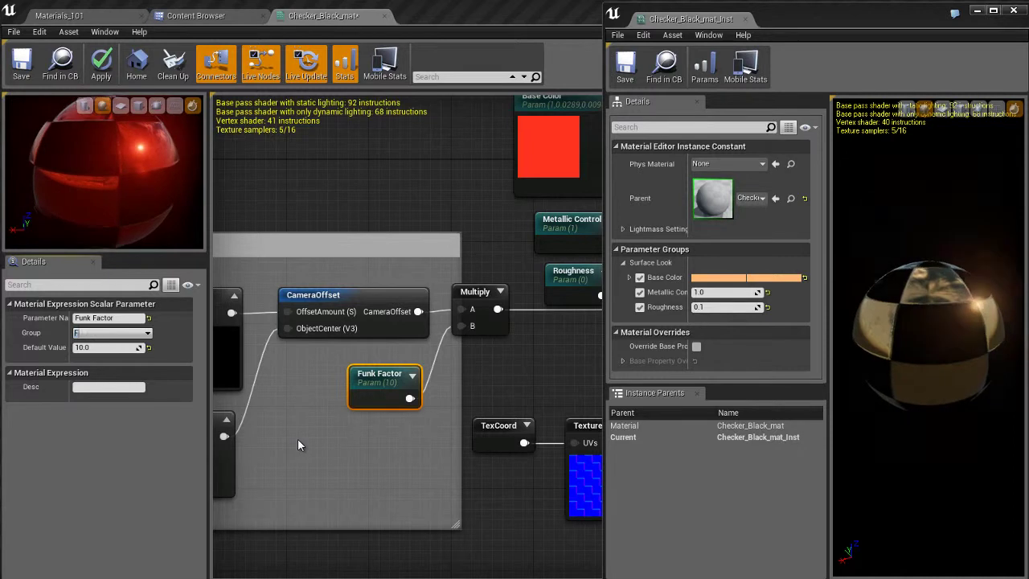
{"action": "type", "text": "unky Stuff"}
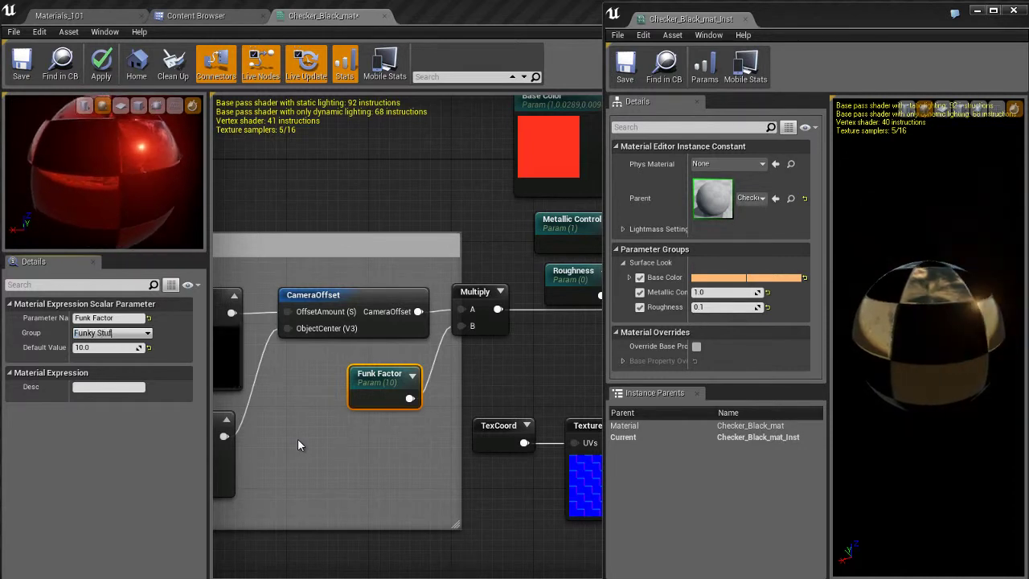
{"action": "key", "text": "Return"}
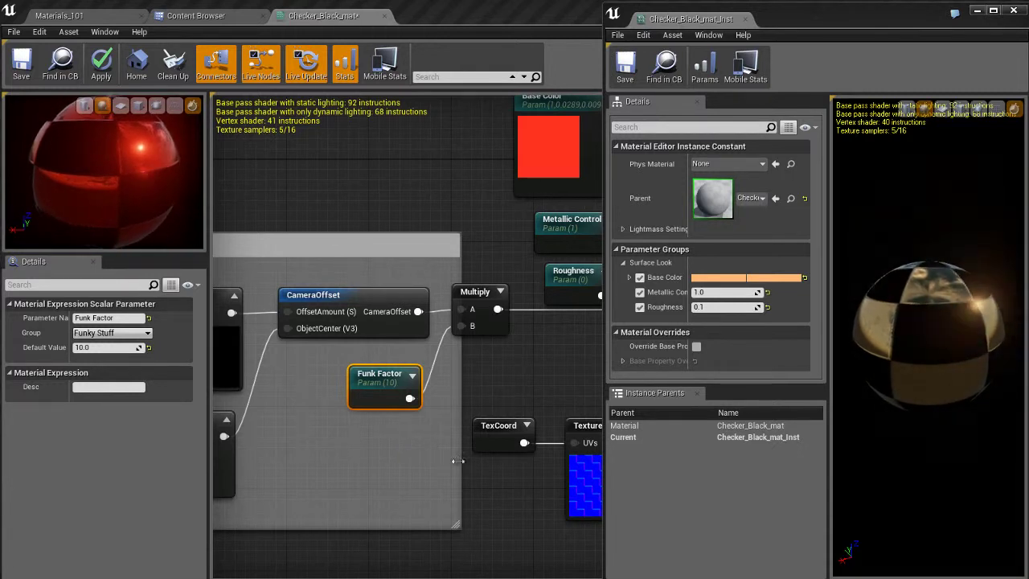
{"action": "left_click", "coordinate": [502, 465]}
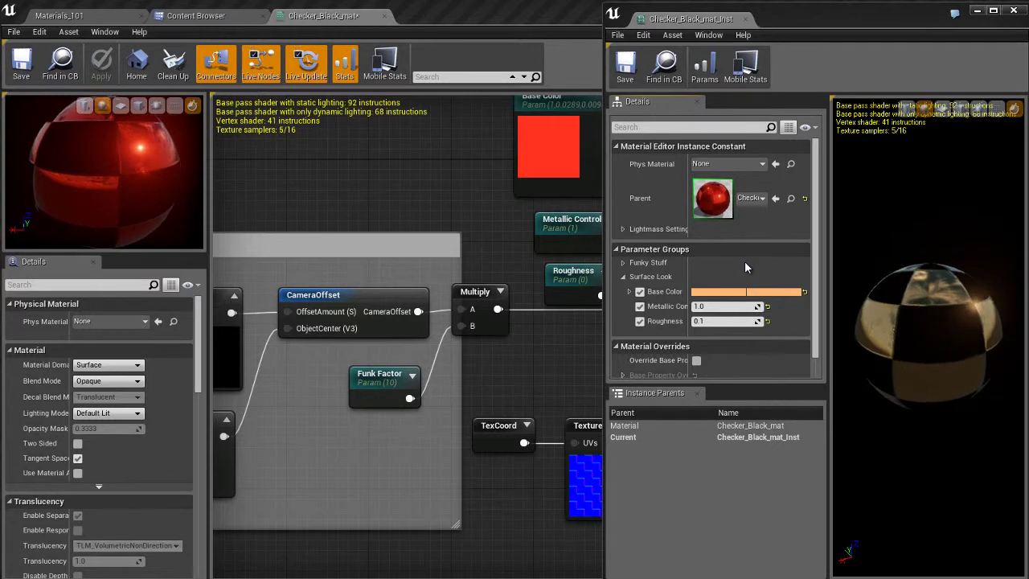
{"action": "left_click", "coordinate": [646, 263]}
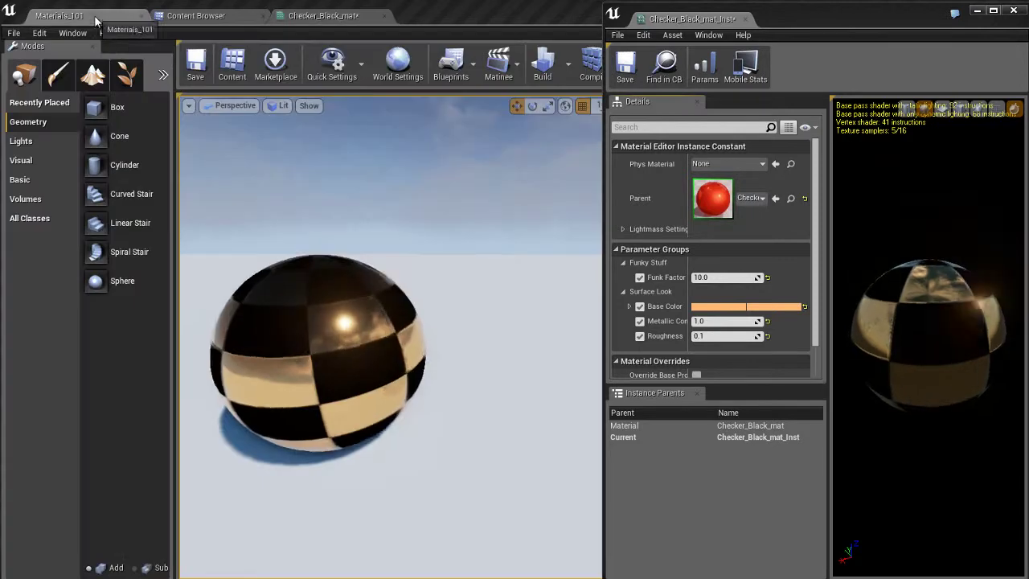
{"action": "left_click", "coordinate": [21, 65]}
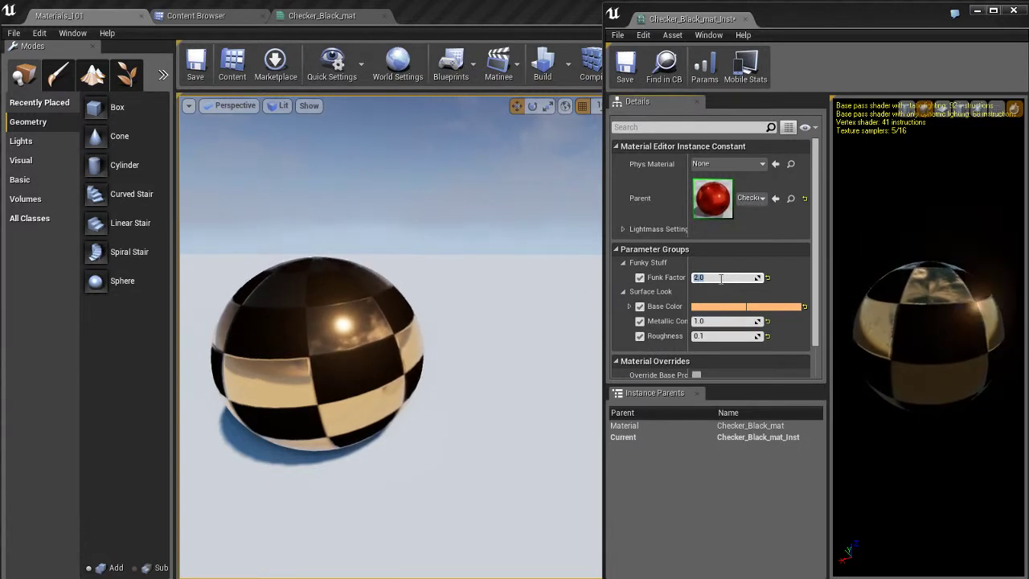
- Try Funk Factor values of 5, 20 and 50 on the sphere, then set it back to 10
{"action": "type", "text": "5"}
{"action": "key", "text": "Return"}
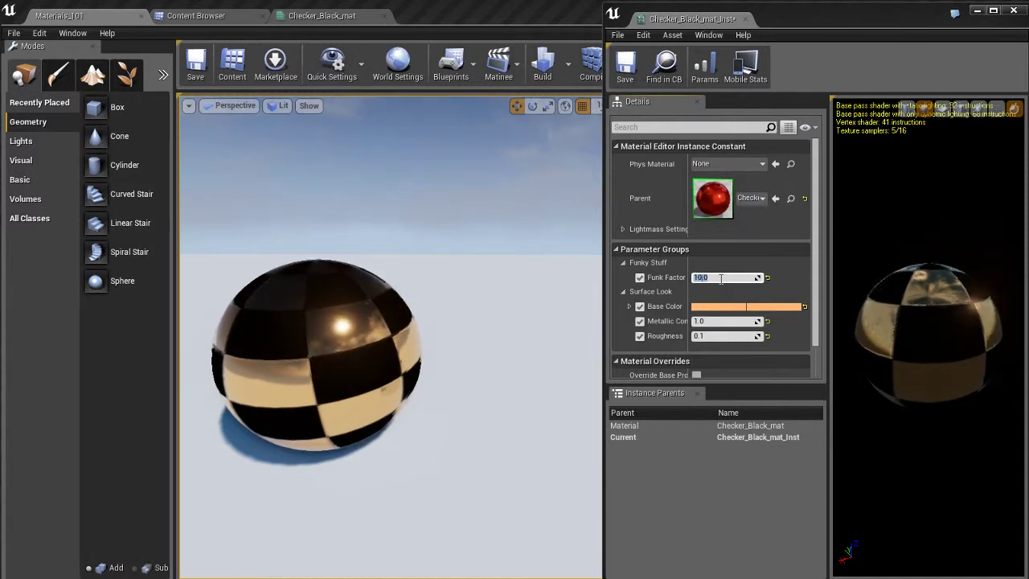
{"action": "type", "text": "20"}
{"action": "key", "text": "Return"}
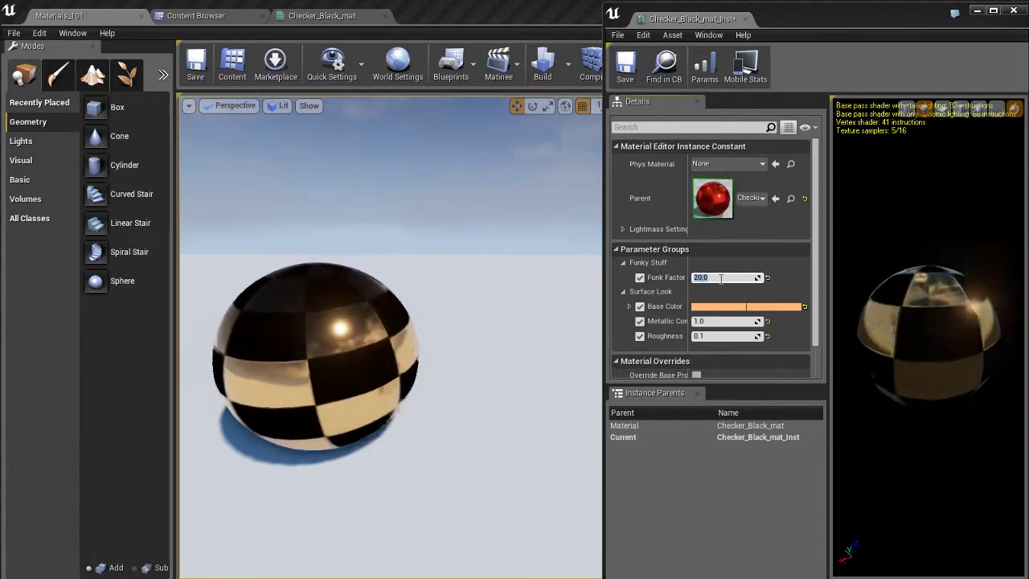
{"action": "type", "text": "50"}
{"action": "key", "text": "Return"}
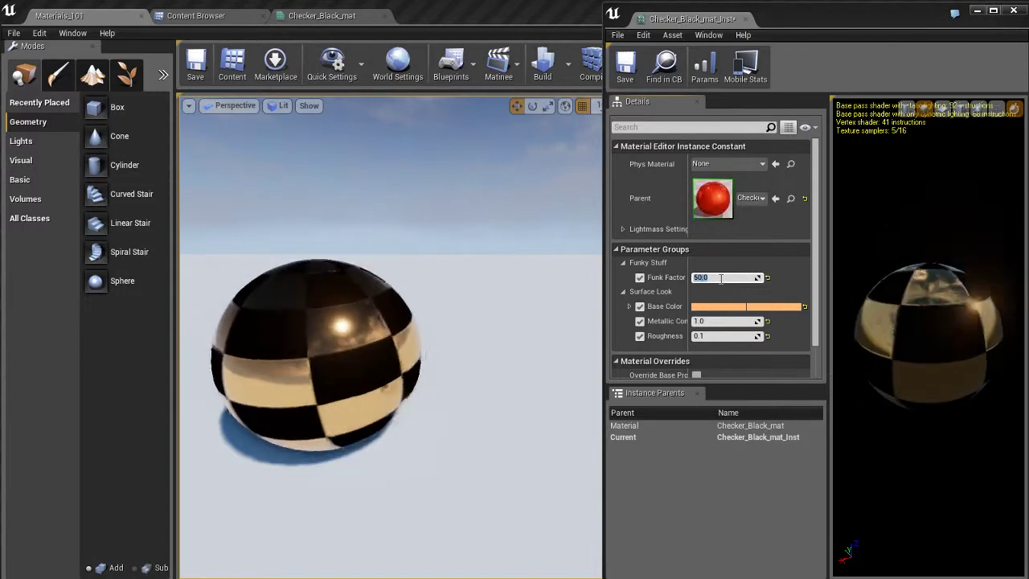
{"action": "type", "text": "10"}
{"action": "key", "text": "Return"}
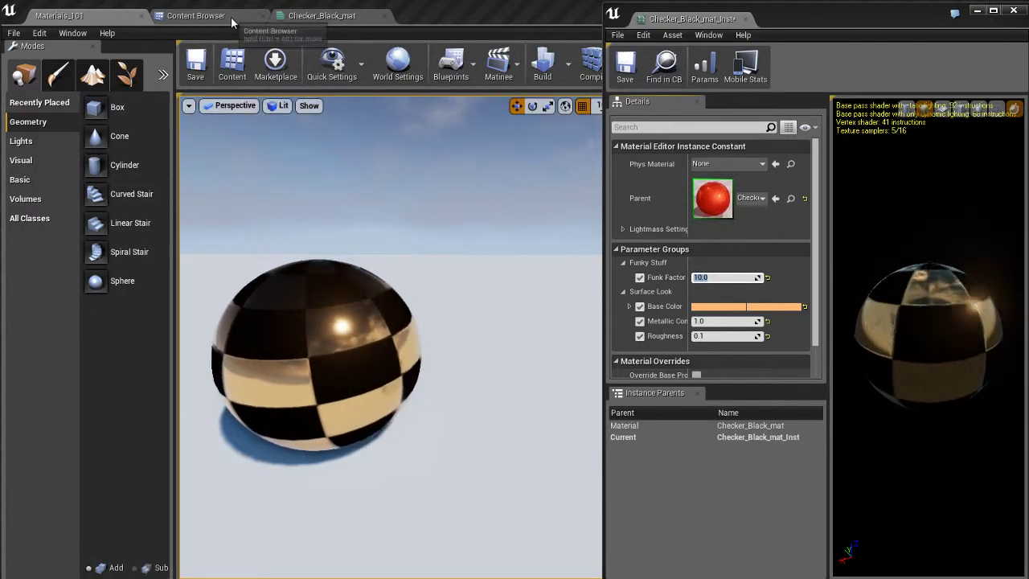
{"action": "left_click", "coordinate": [320, 16]}
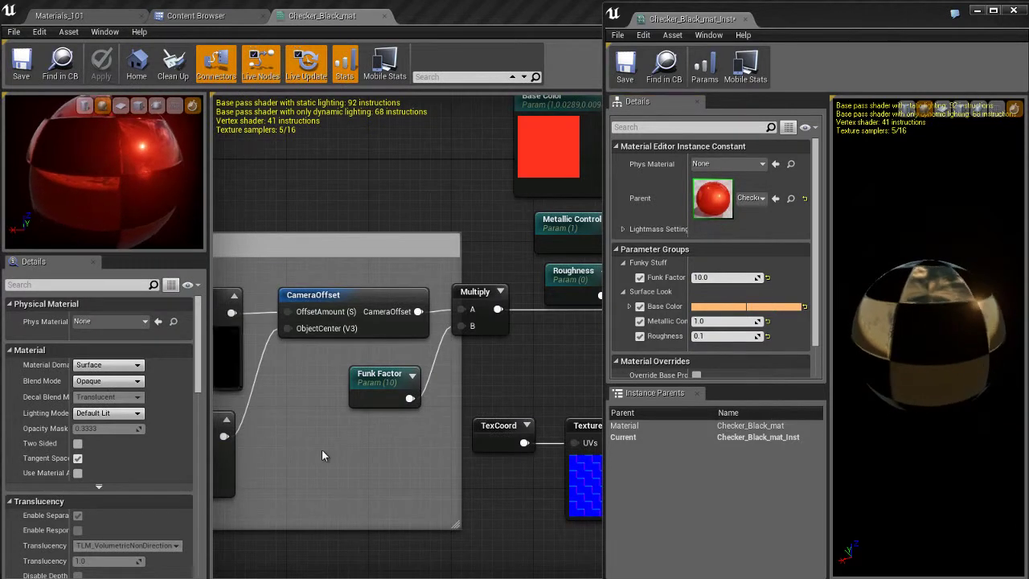
- In the funky stuff box, change the Time constant from 2 to 0.5 and make it a parameter
{"action": "right_click_drag", "start_coordinate": [272, 423], "coordinate": [336, 422]}
{"action": "right_click_drag", "start_coordinate": [240, 379], "coordinate": [472, 375]}
{"action": "right_click_drag", "start_coordinate": [533, 381], "coordinate": [507, 387]}
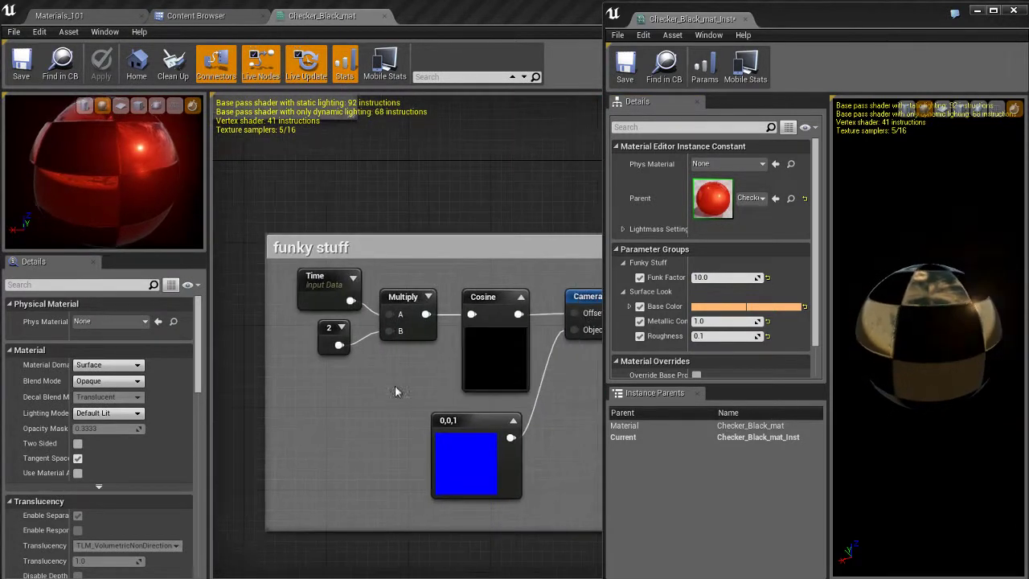
{"action": "left_click", "coordinate": [334, 337]}
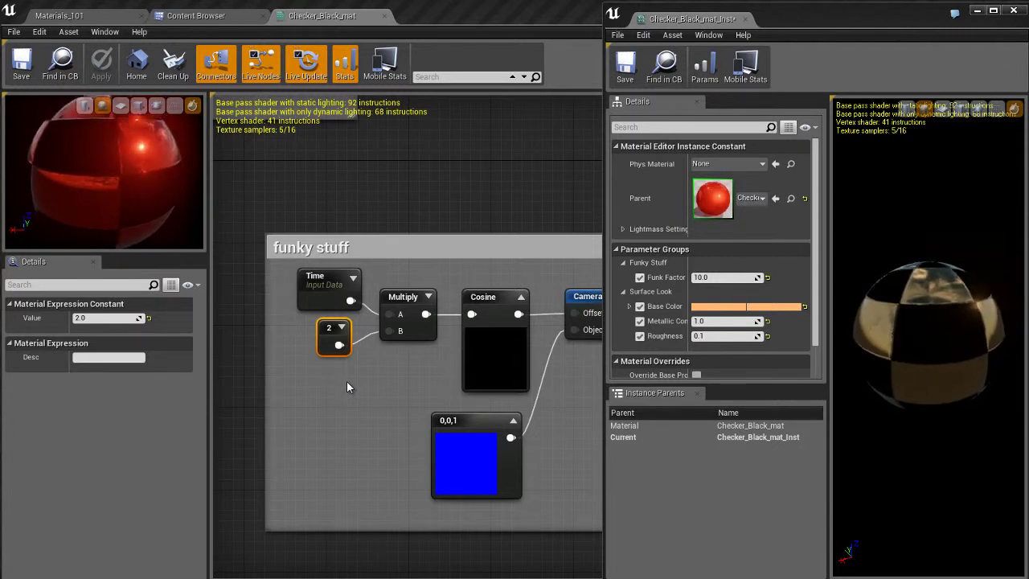
{"action": "double_click", "coordinate": [332, 337]}
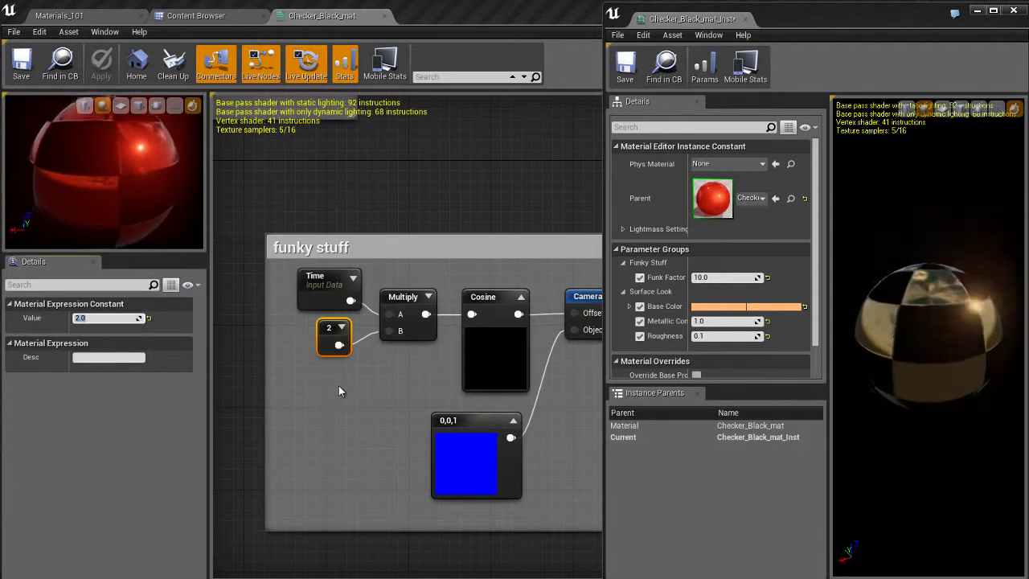
{"action": "type", "text": "0.5"}
{"action": "key", "text": "Return"}
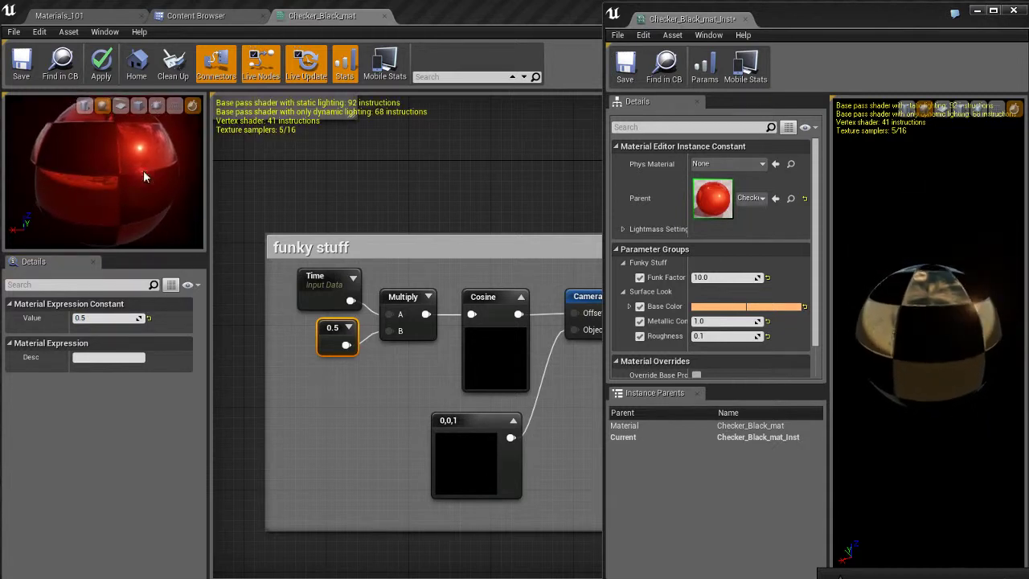
{"action": "right_click", "coordinate": [335, 331]}
{"action": "left_click", "coordinate": [368, 336]}
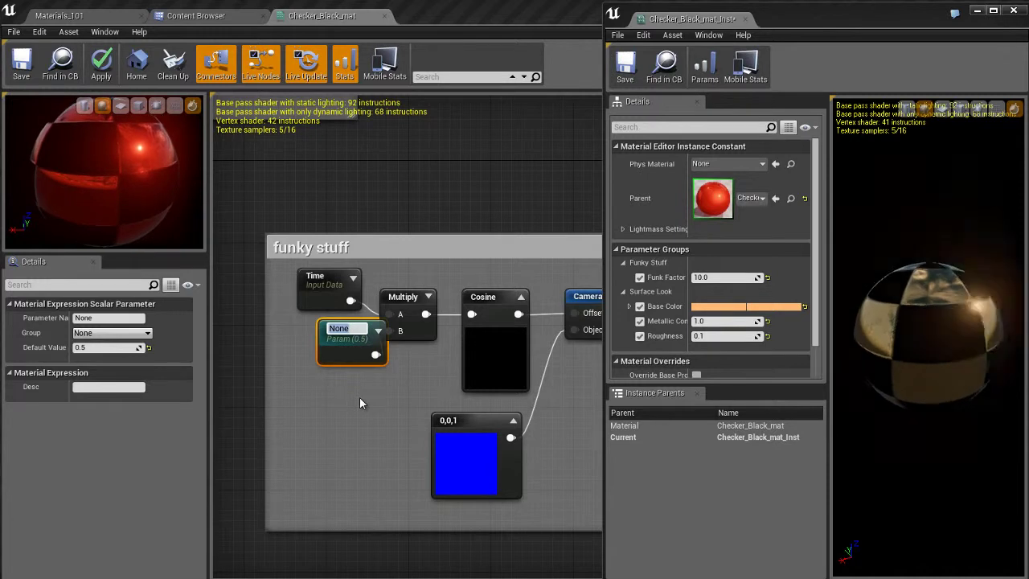
- Name the 0.5 parameter node Crazyness, correcting the typo
{"action": "type", "text": "Cra"}
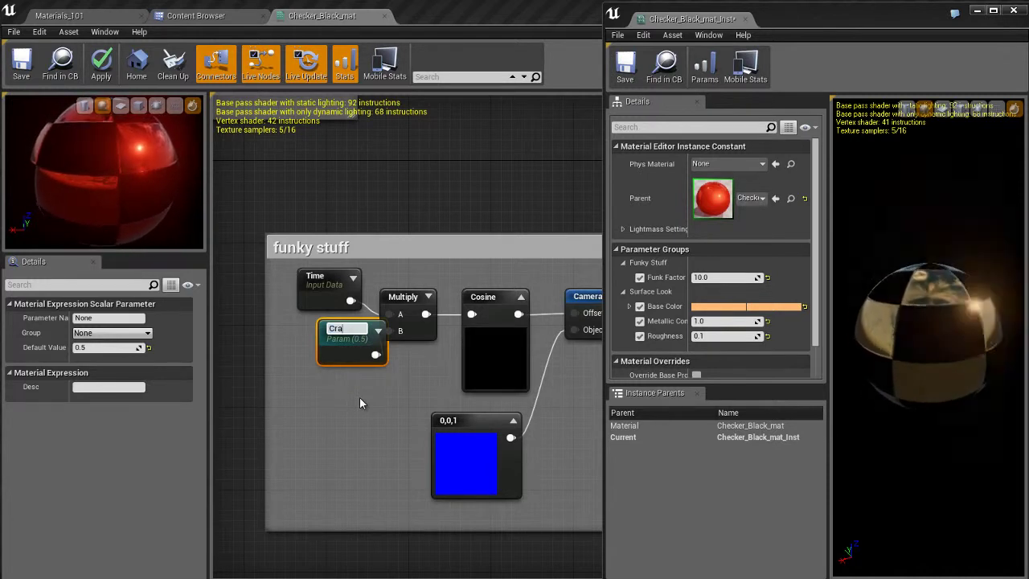
{"action": "type", "text": "zy"}
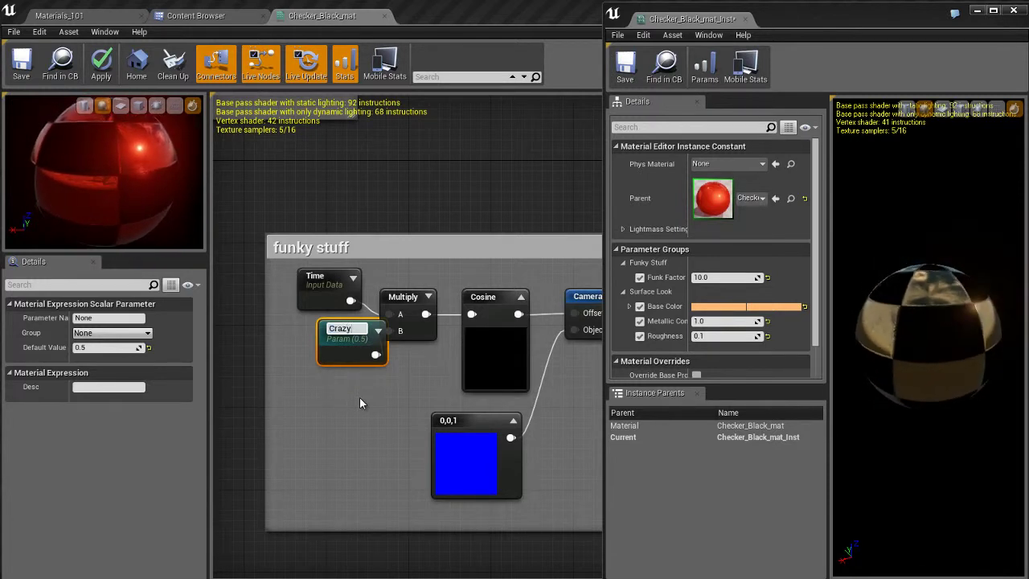
{"action": "type", "text": "niess"}
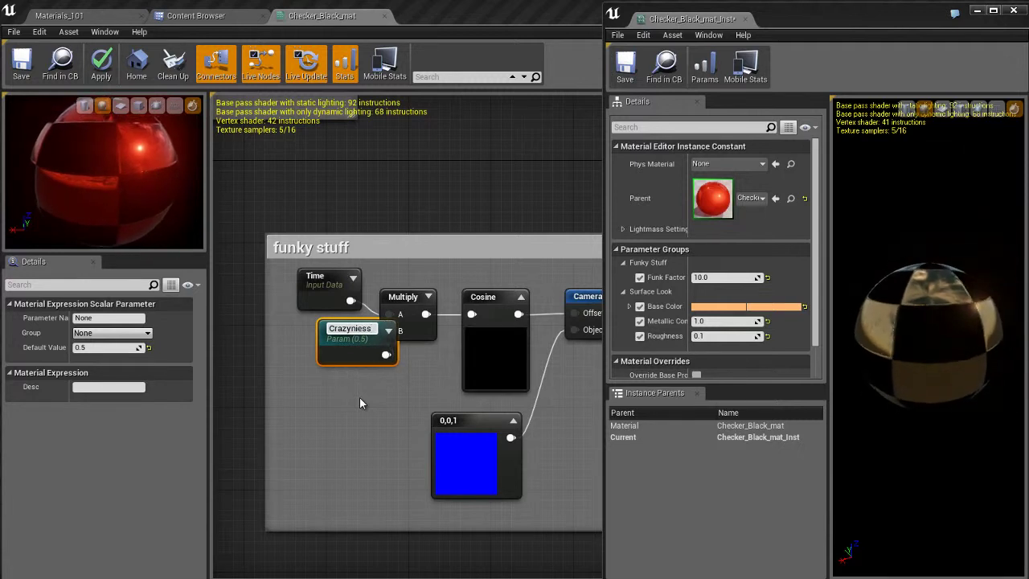
{"action": "key", "text": "BackSpace"}
{"action": "key", "text": "BackSpace"}
{"action": "key", "text": "BackSpace"}
{"action": "key", "text": "BackSpace"}
{"action": "key", "text": "BackSpace"}
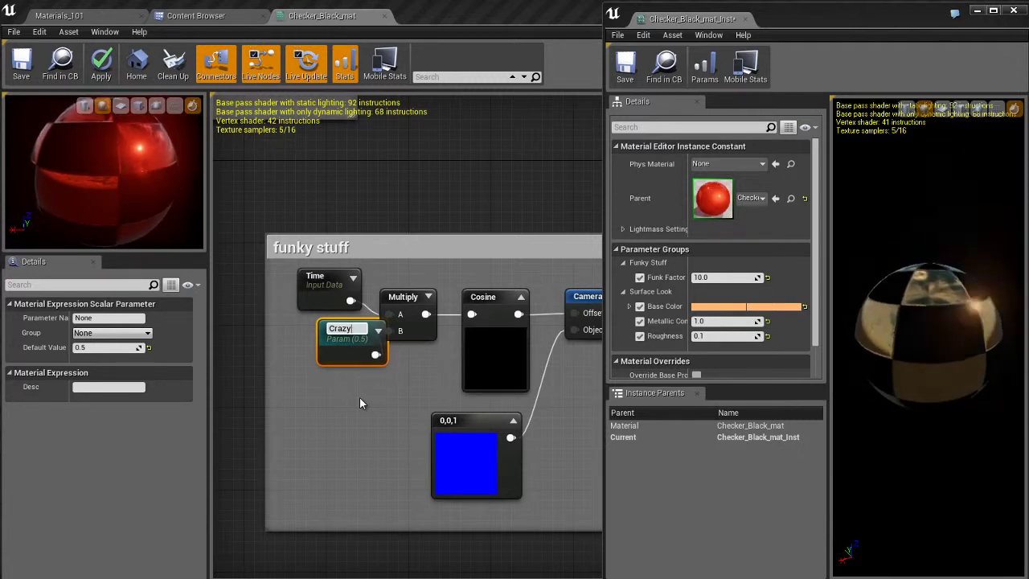
{"action": "type", "text": "ness"}
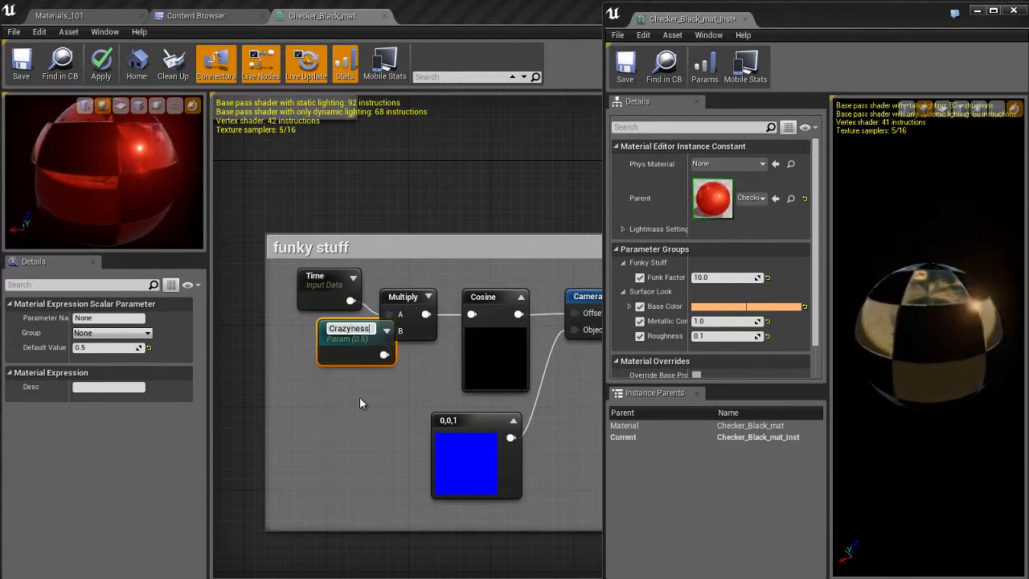
{"action": "key", "text": "Return"}
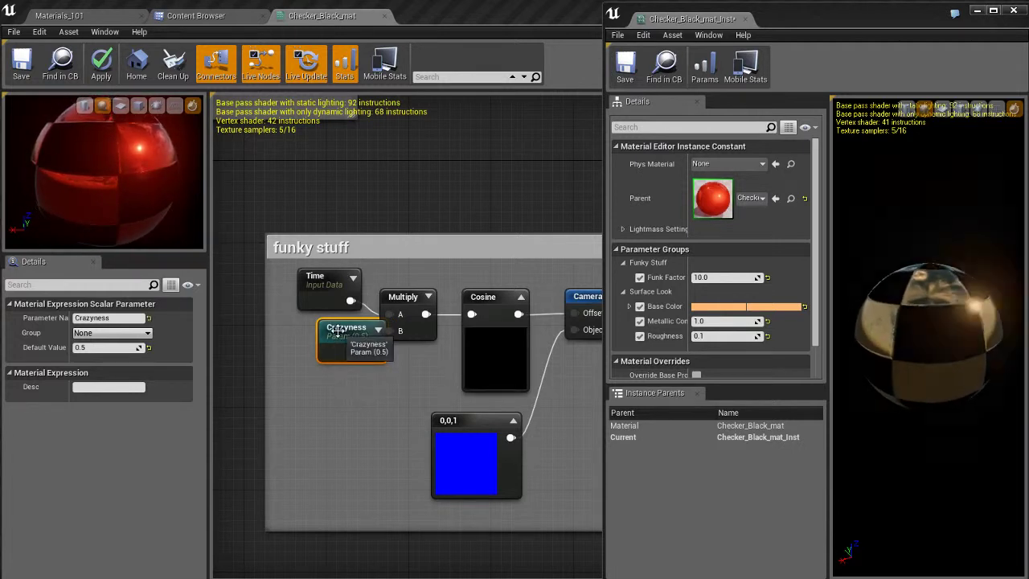
- Move the Crazyness node, file it under the Funky Stuff group and apply the changes
{"action": "left_click_drag", "start_coordinate": [337, 329], "coordinate": [314, 338]}
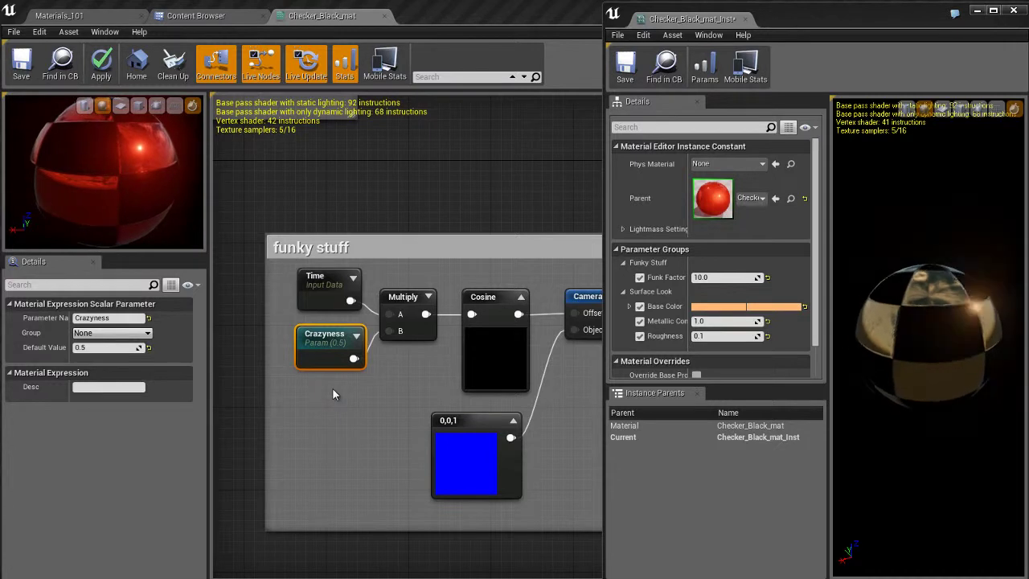
{"action": "left_click", "coordinate": [148, 336]}
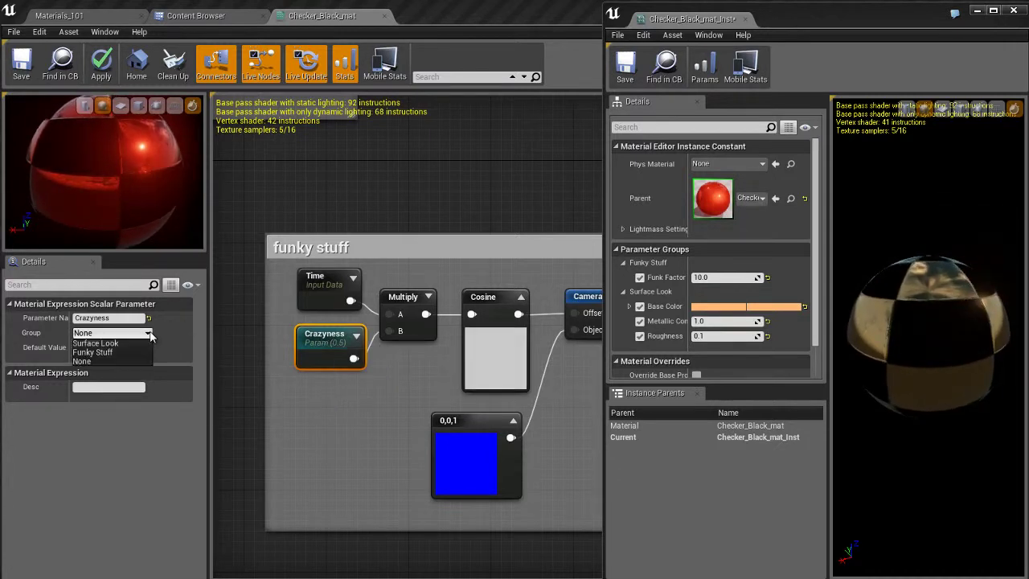
{"action": "left_click", "coordinate": [106, 353]}
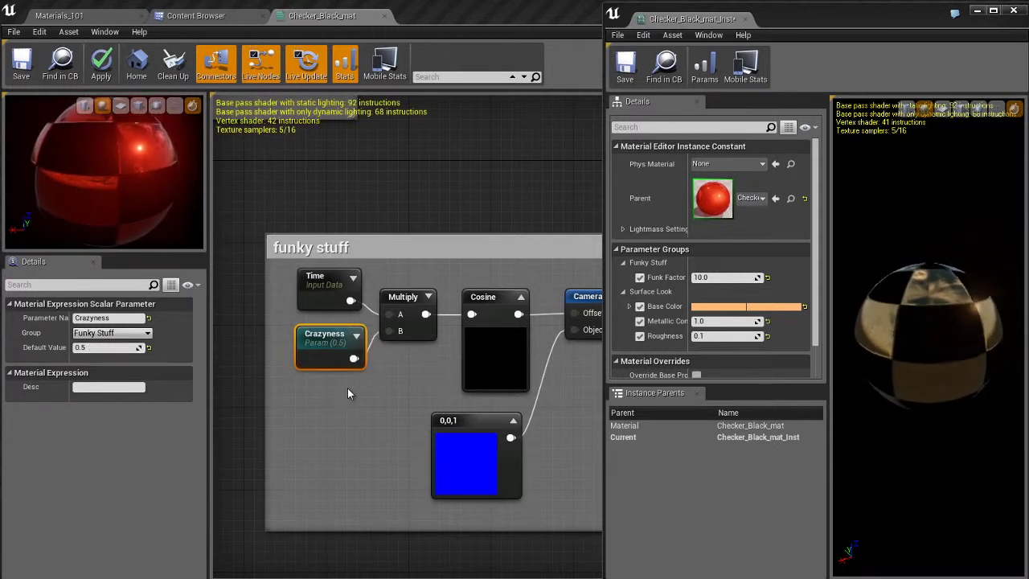
{"action": "key", "text": "ctrl+s"}
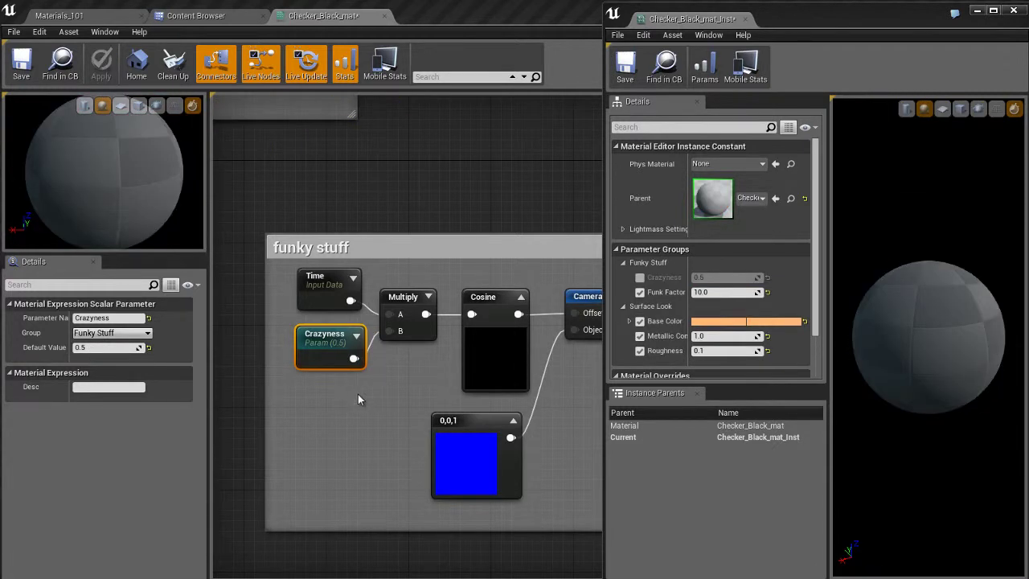
- Back in the level, enable the instance's Crazyness override and set it to 10.0
{"action": "left_click", "coordinate": [97, 17]}
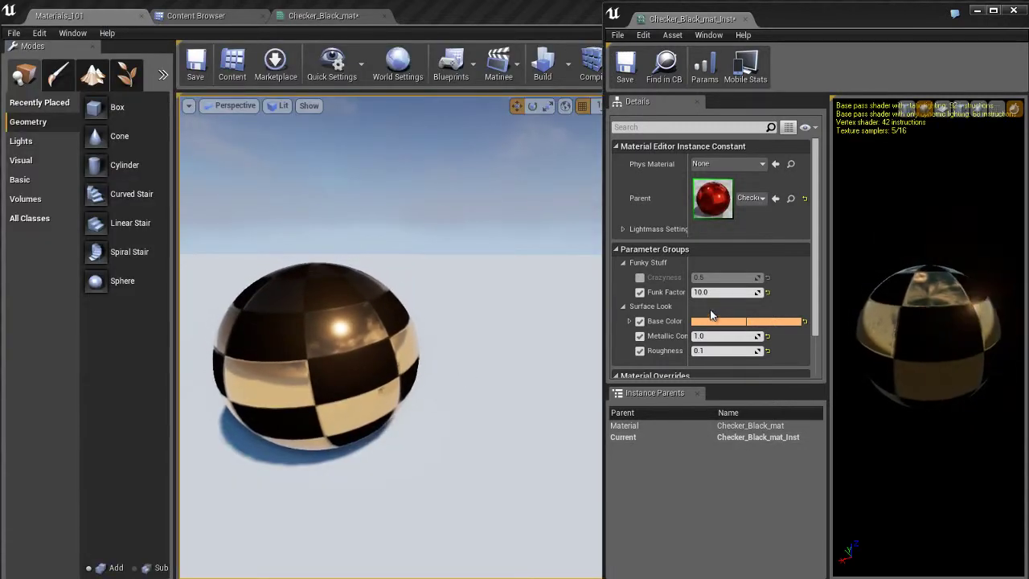
{"action": "left_click", "coordinate": [639, 277]}
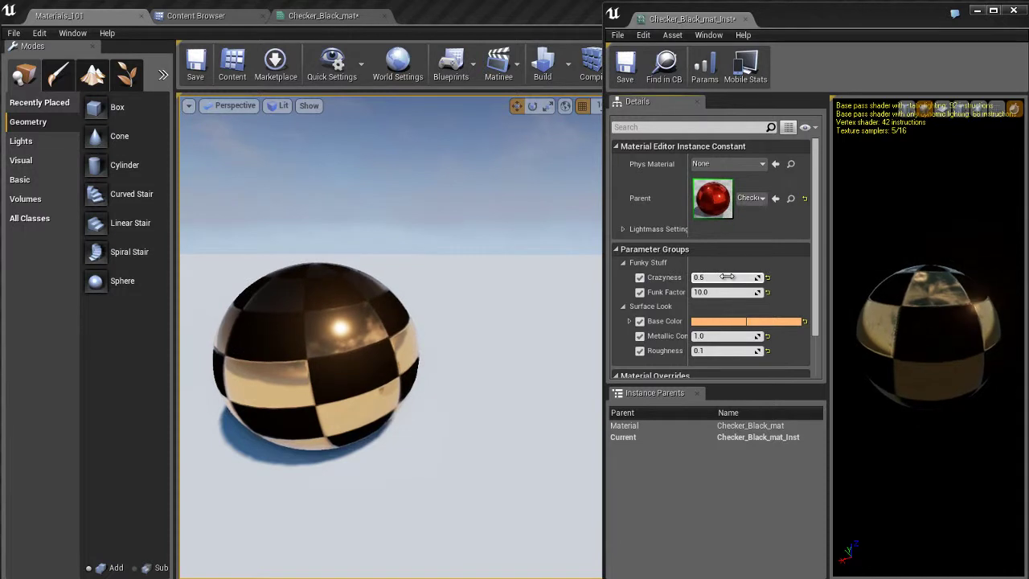
{"action": "left_click", "coordinate": [726, 276]}
{"action": "type", "text": "10"}
{"action": "key", "text": "Return"}
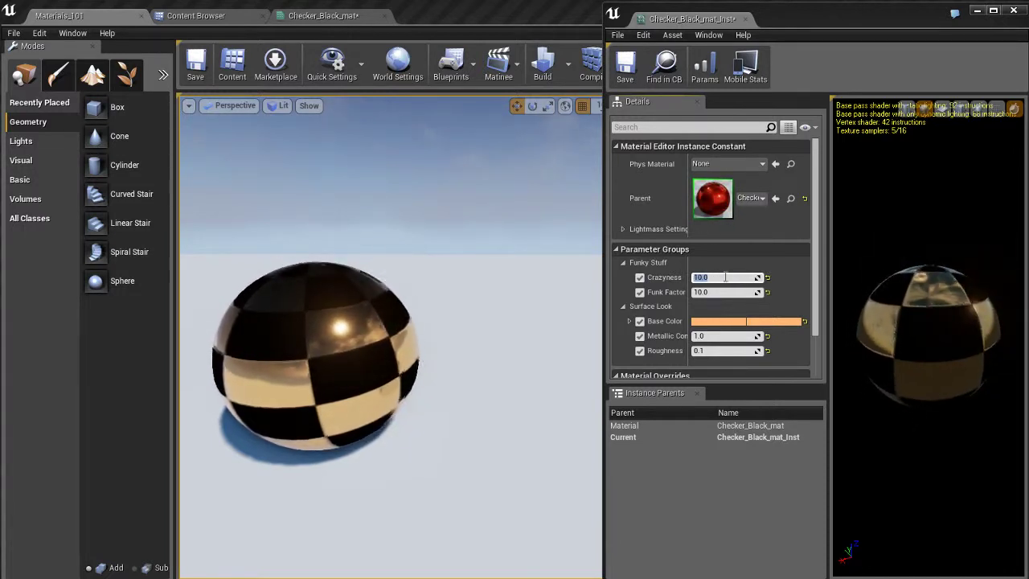